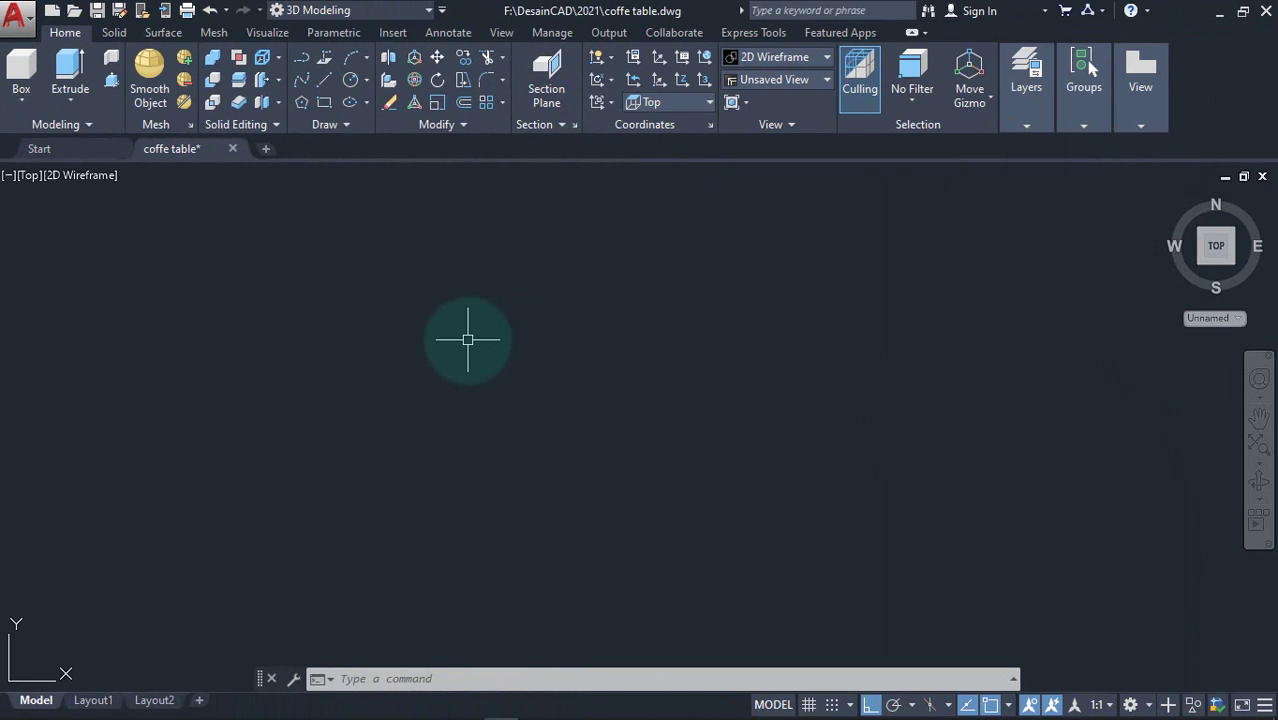
# Draw a 1500-long horizontal line as the rectangle's top edge
pyautogui.write('l')
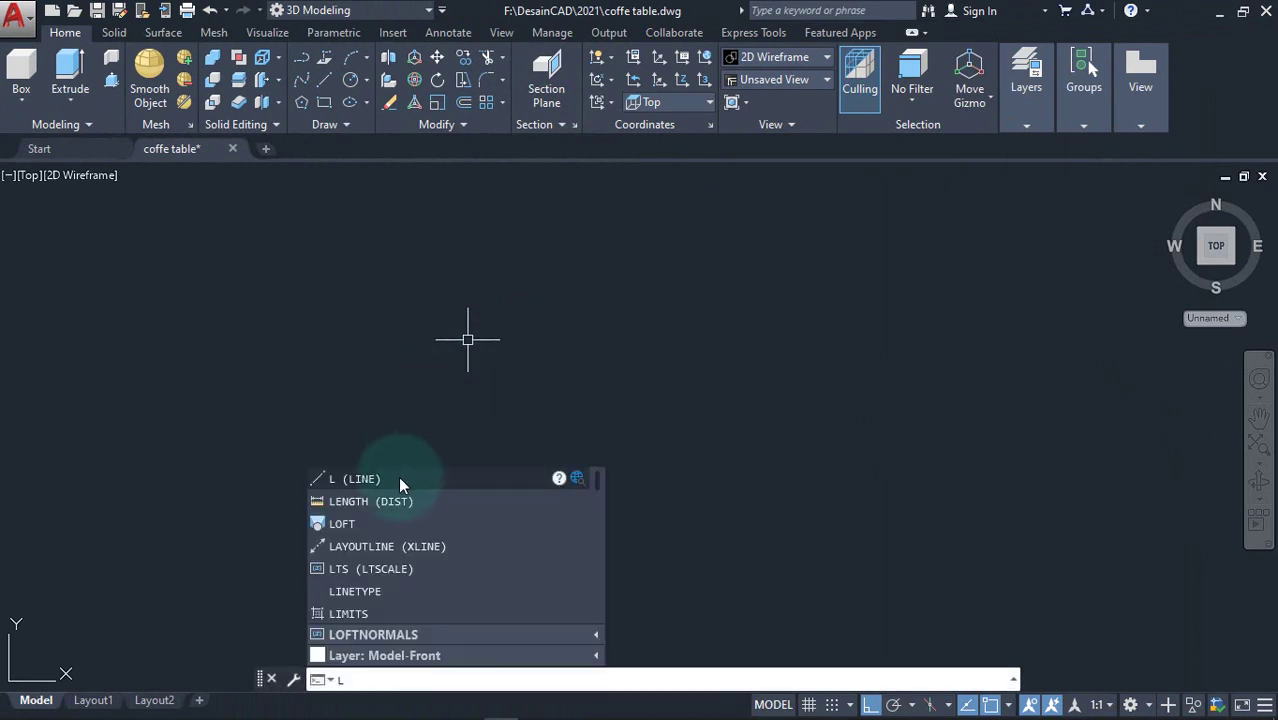
pyautogui.click(398, 478)
pyautogui.click(421, 258)
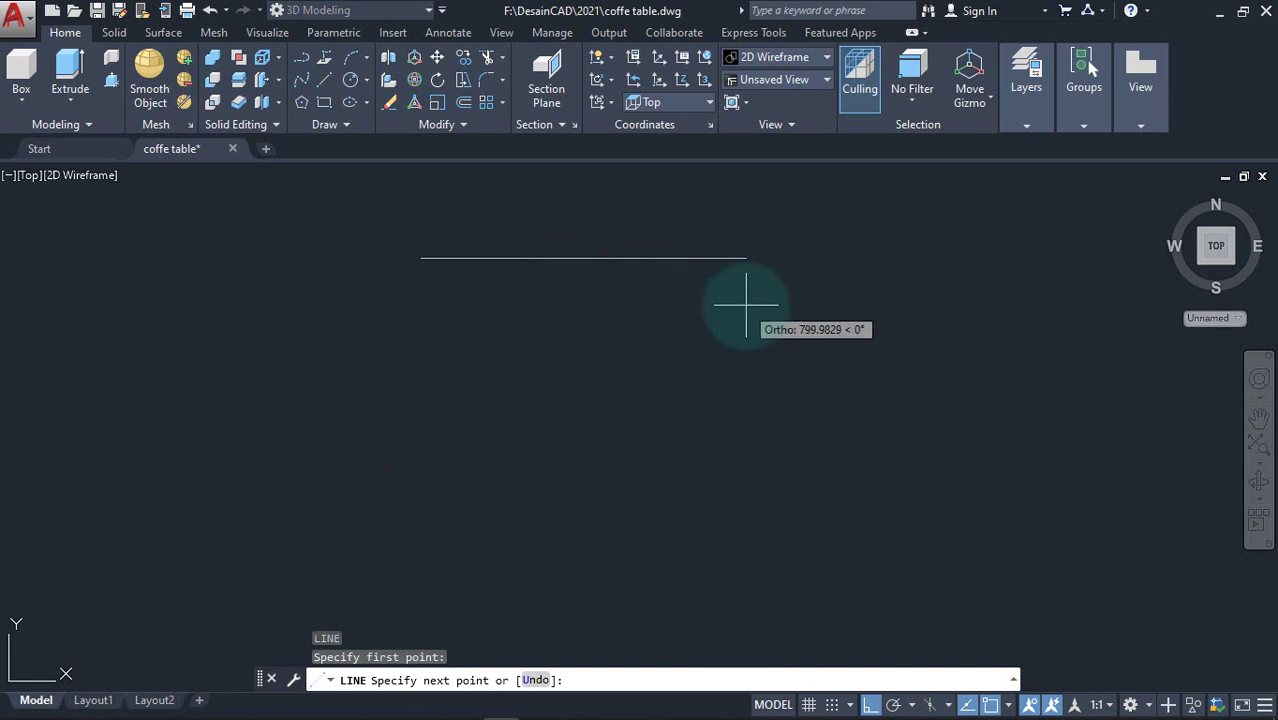
pyautogui.write('1500')
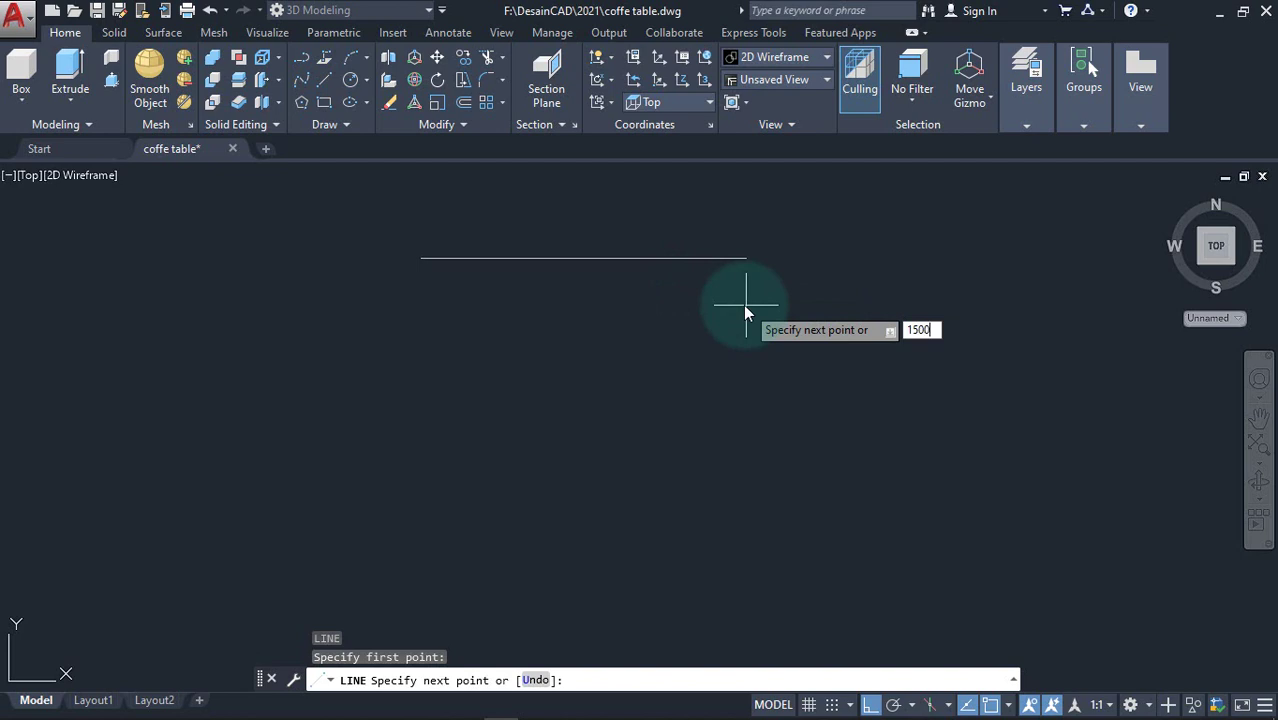
pyautogui.press('Return')
pyautogui.scroll(-2, 678, 433)
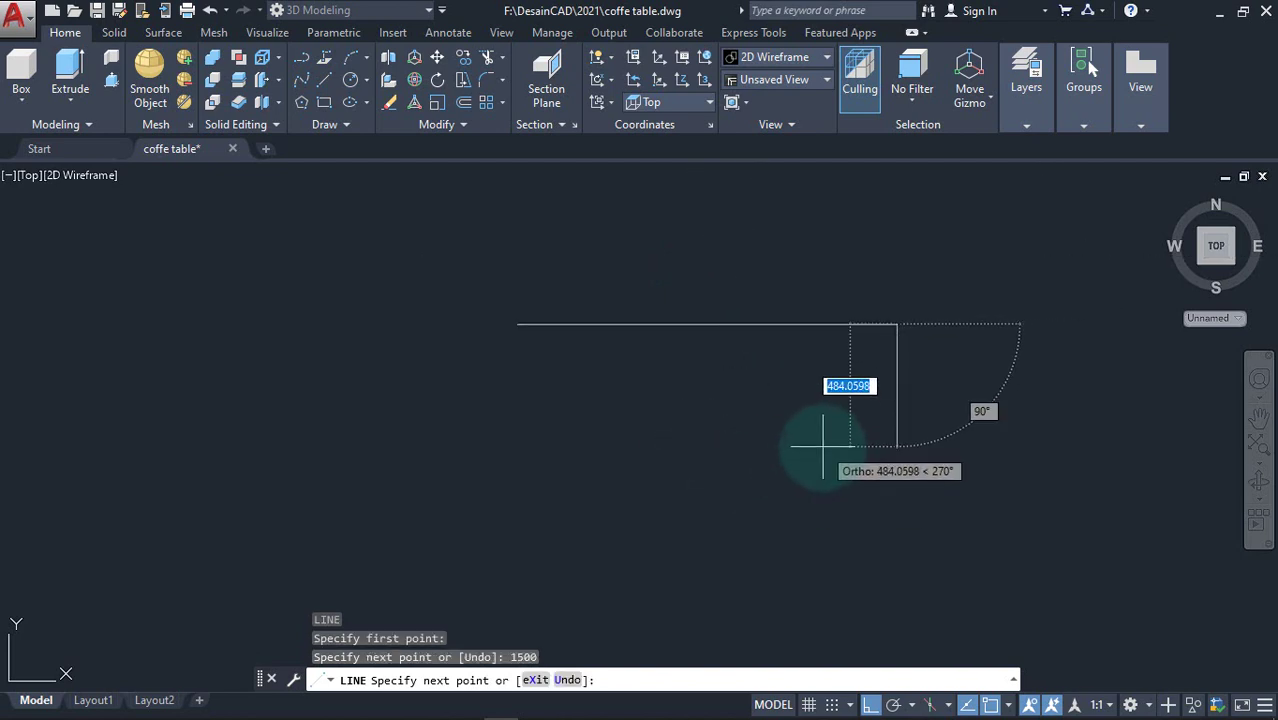
pyautogui.press('Return')
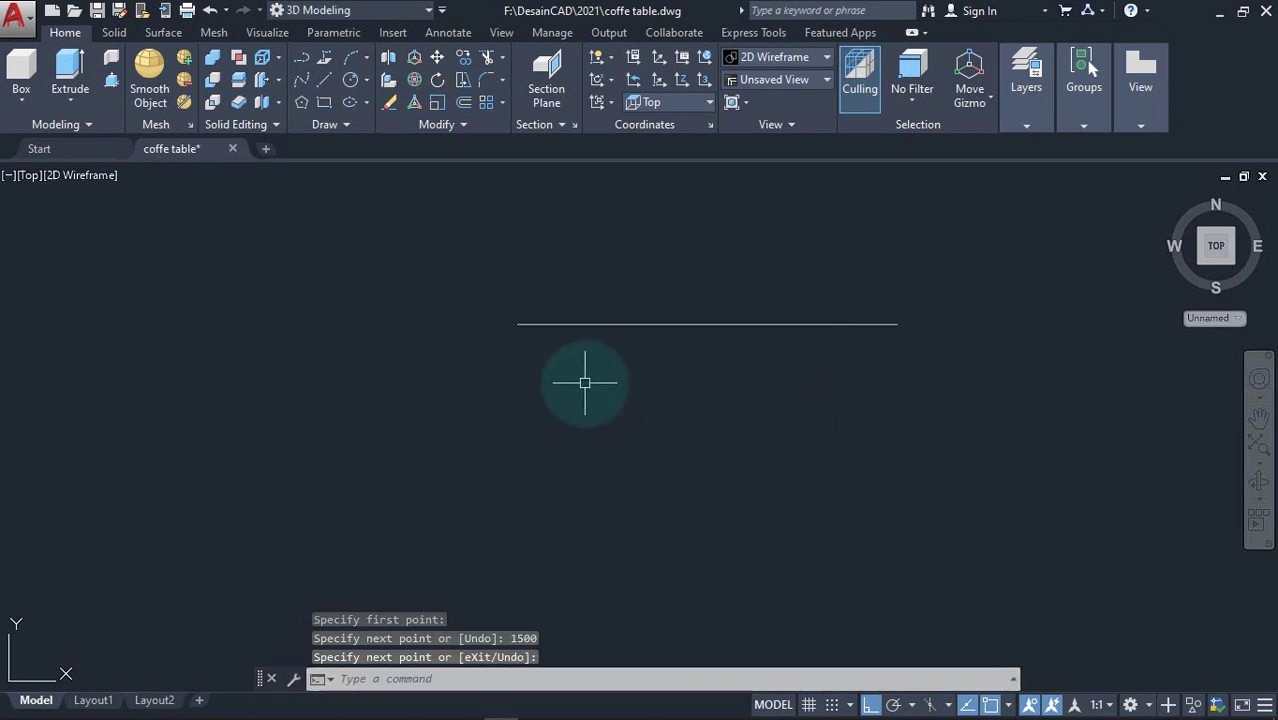
# From the line's left end, add the 600 side, the 1500 bottom and the closing side
pyautogui.write('l')
pyautogui.press('Return')
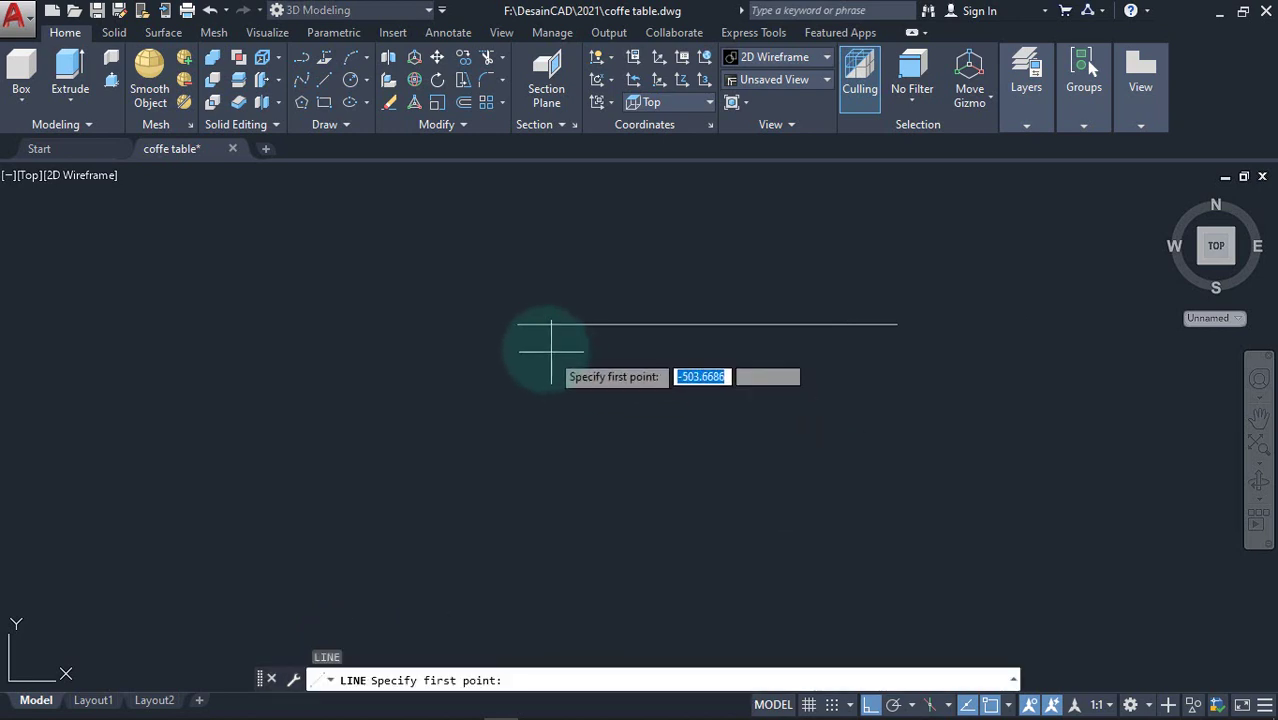
pyautogui.click(517, 323)
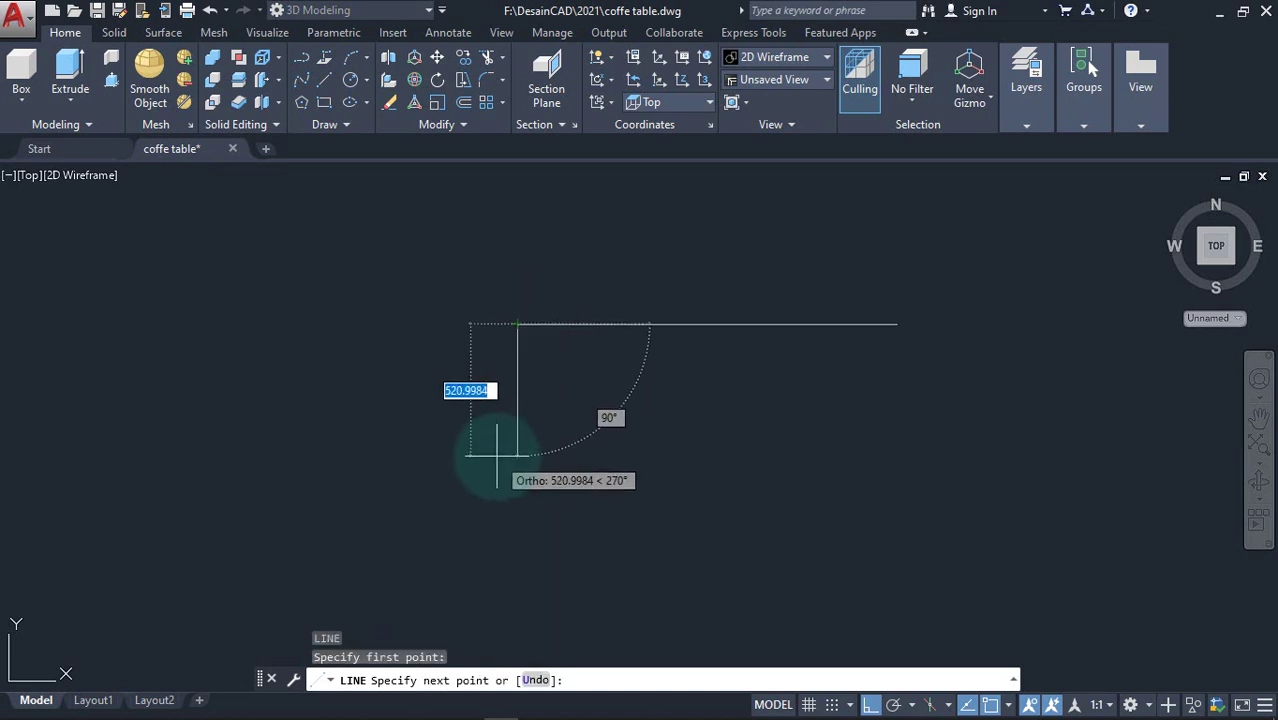
pyautogui.write('600')
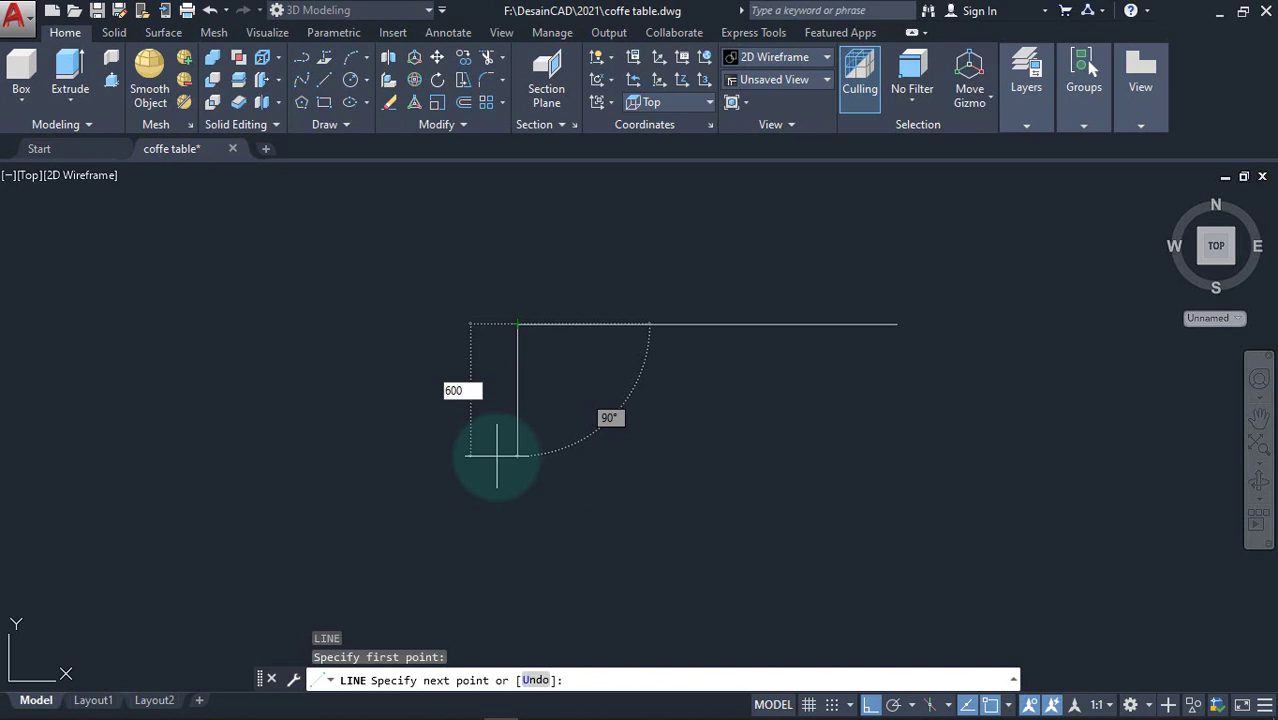
pyautogui.press('Return')
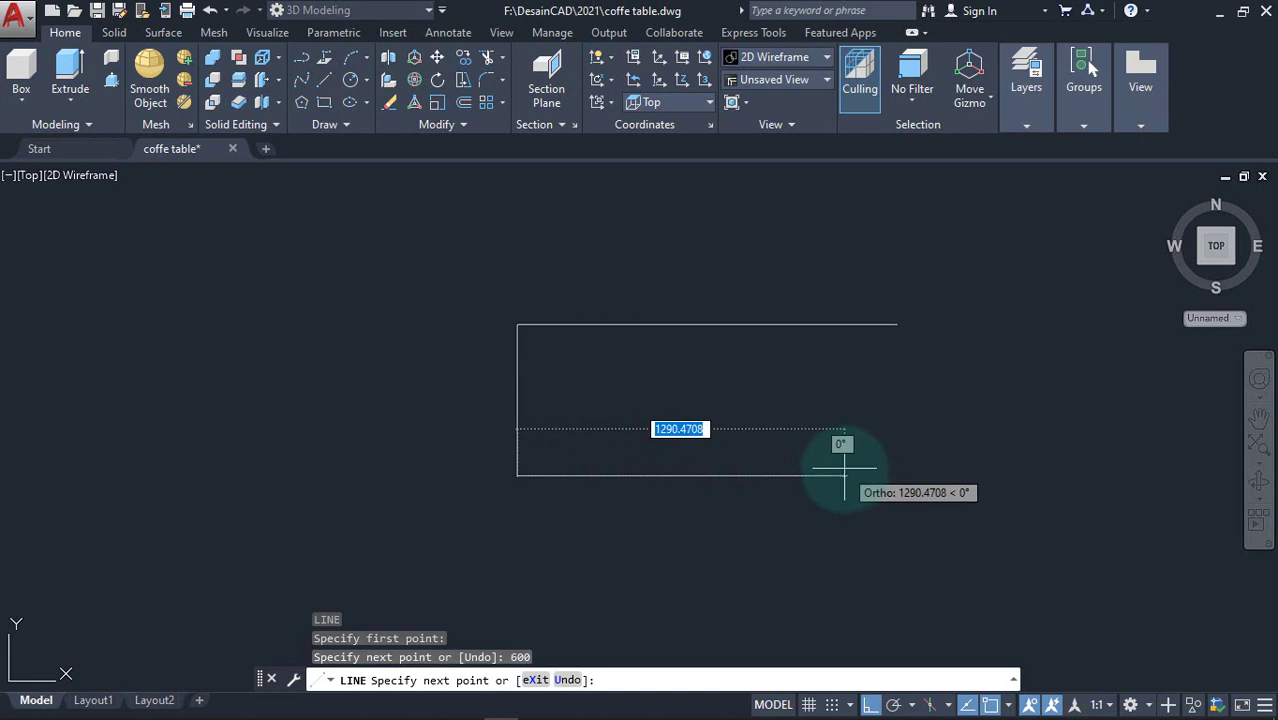
pyautogui.write('1500')
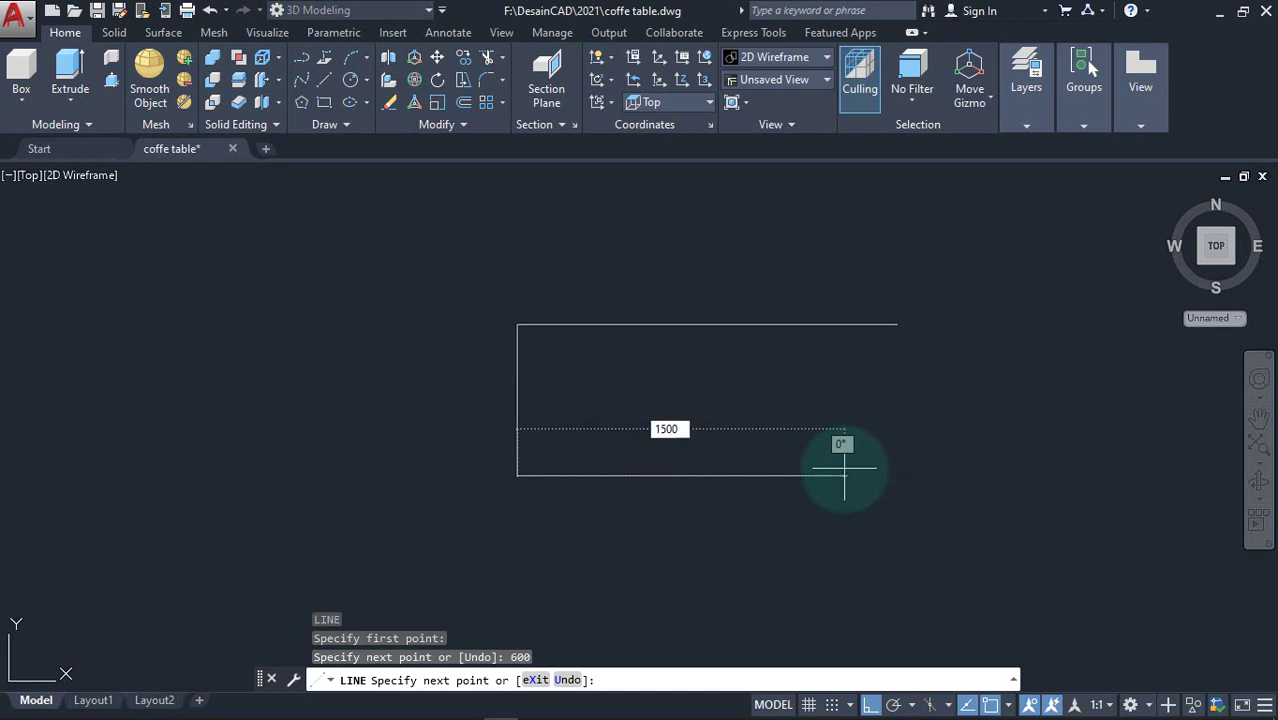
pyautogui.press('Return')
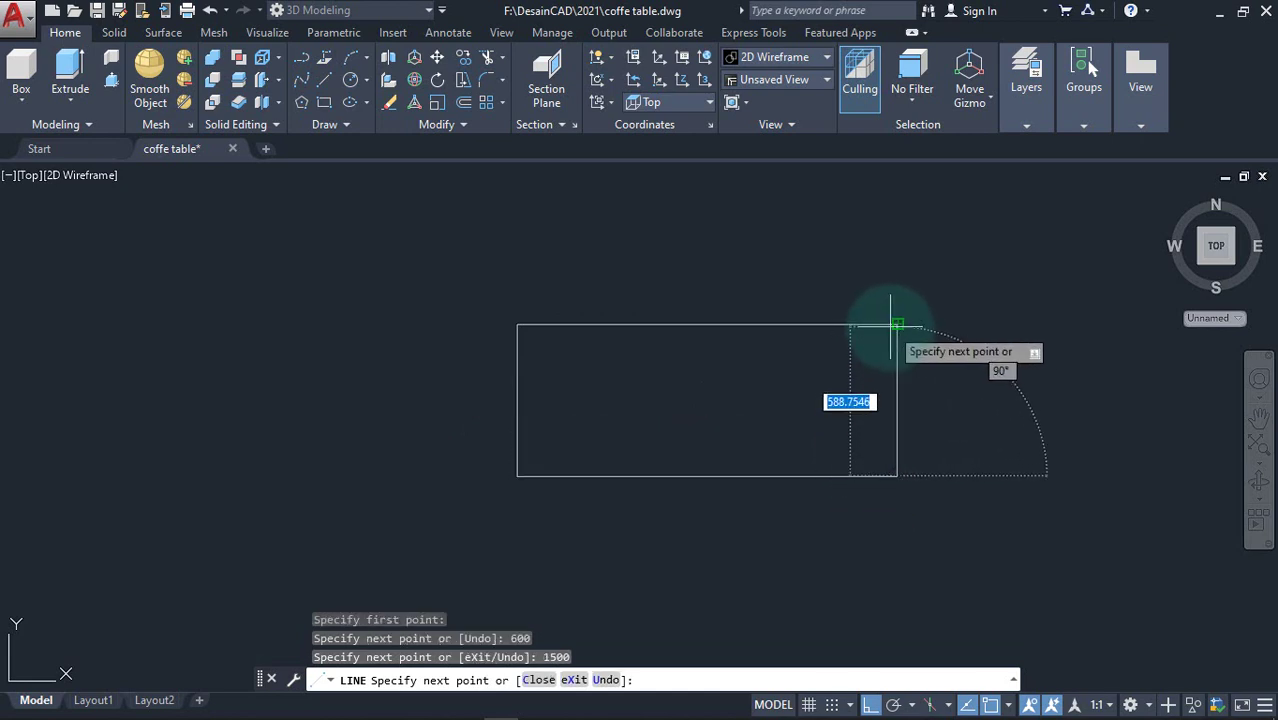
pyautogui.click(897, 324)
pyautogui.press('Return')
pyautogui.moveTo(720, 413); pyautogui.dragTo(600, 405, button='middle')
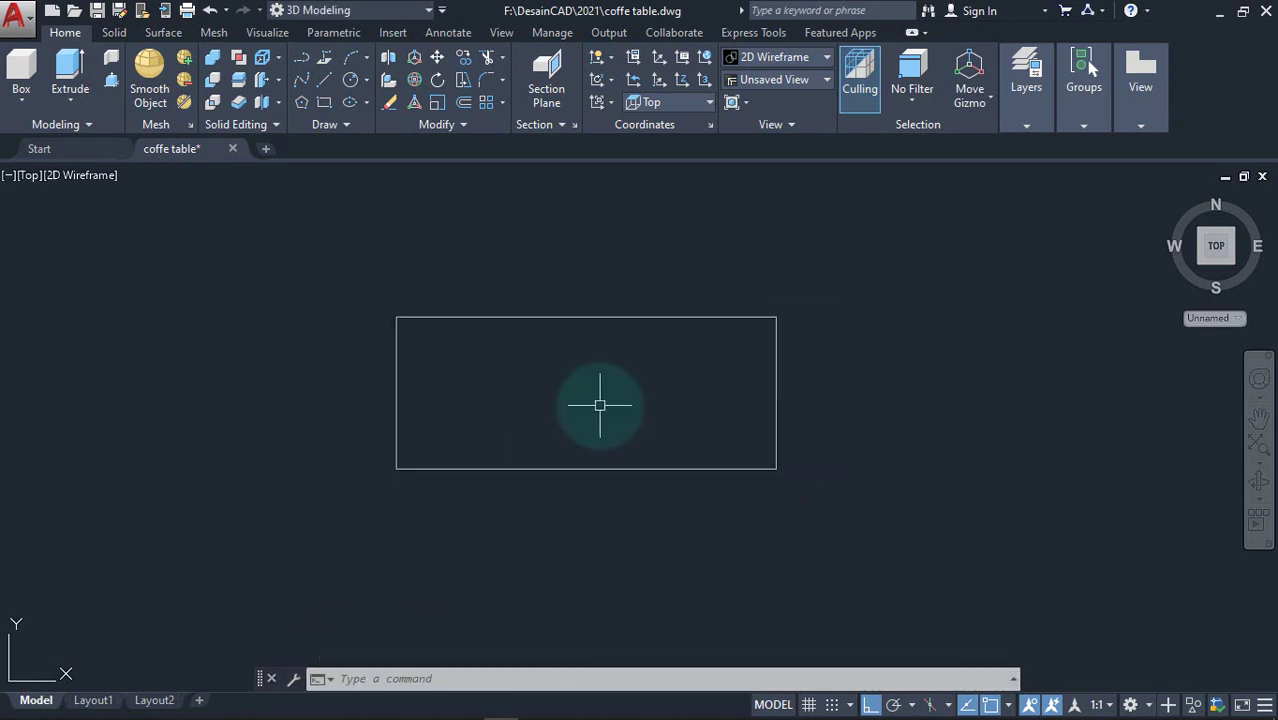
pyautogui.write('F')
# Set a fillet radius of 50 and round the top-left and top-right corners
pyautogui.press('Return')
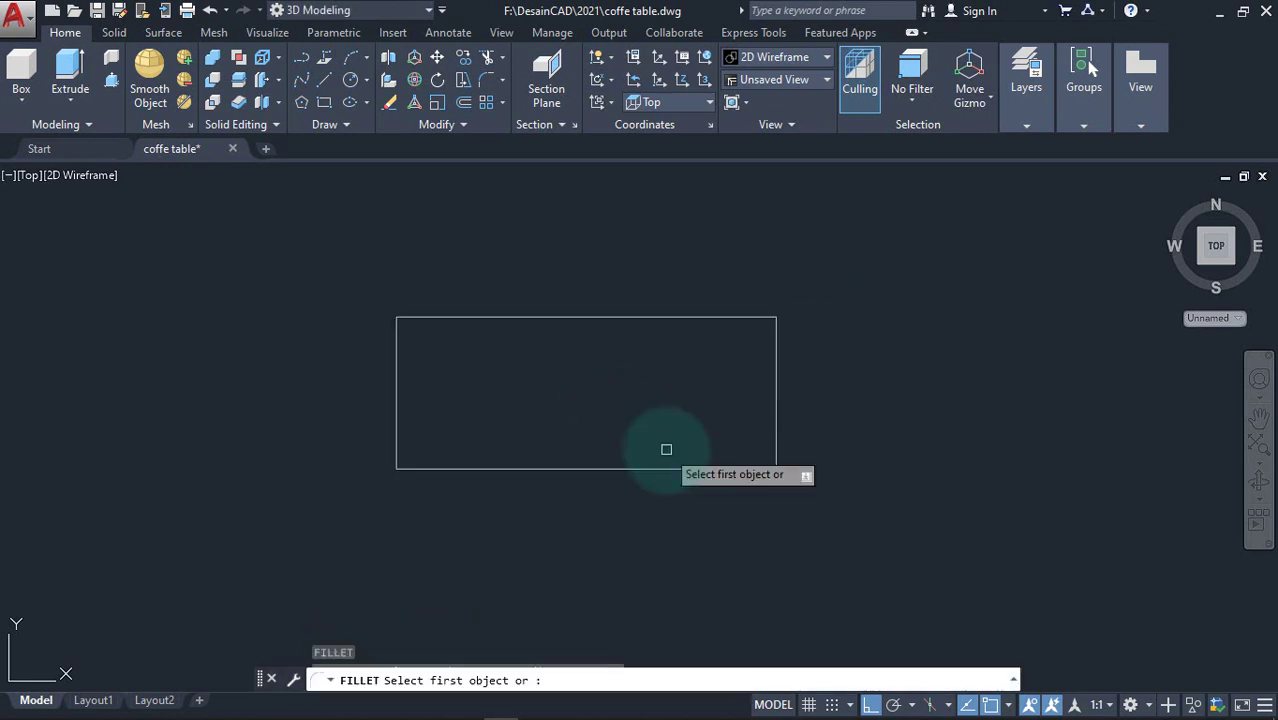
pyautogui.write('r')
pyautogui.press('Return')
pyautogui.write('50')
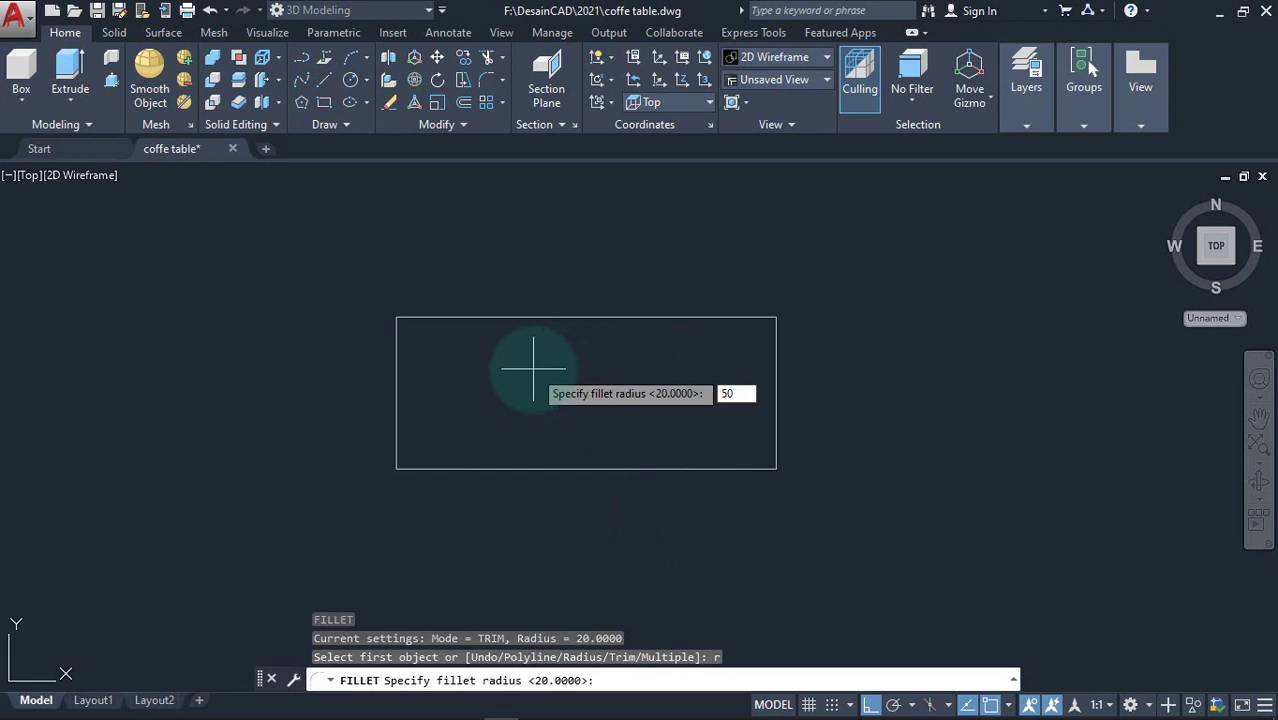
pyautogui.press('Return')
pyautogui.click(398, 336)
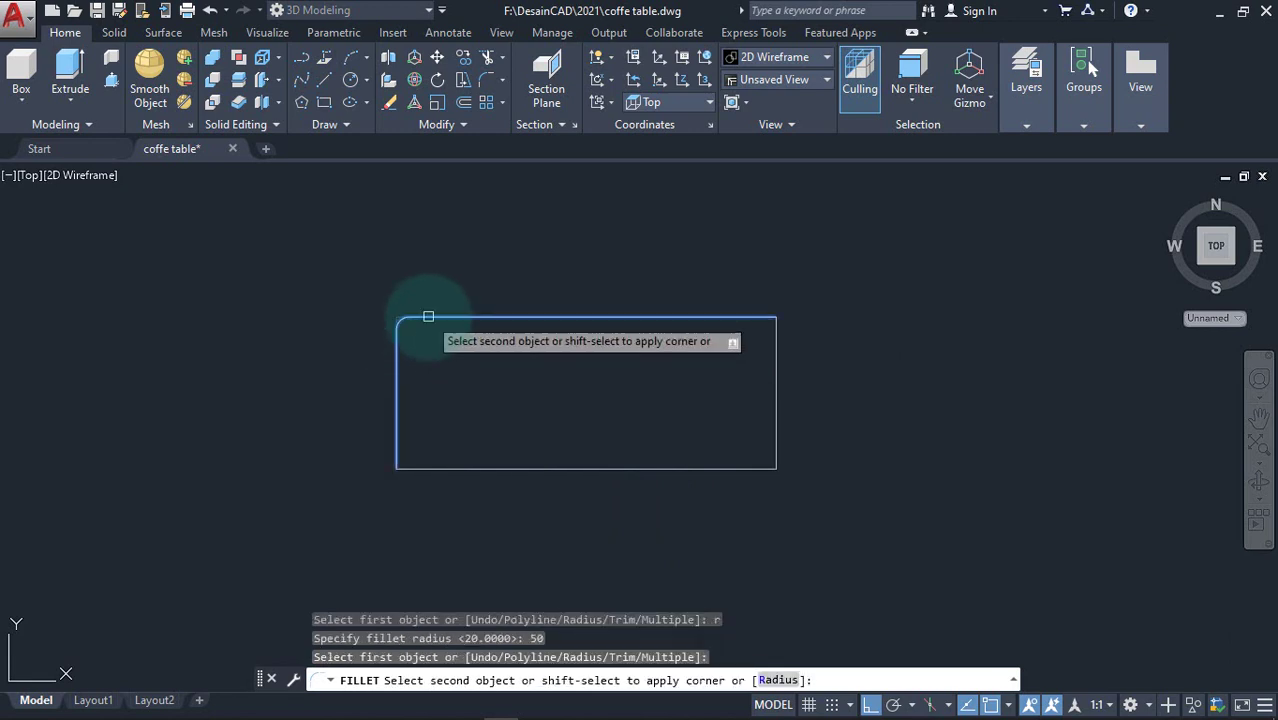
pyautogui.click(428, 316)
pyautogui.scroll(2, 580, 326)
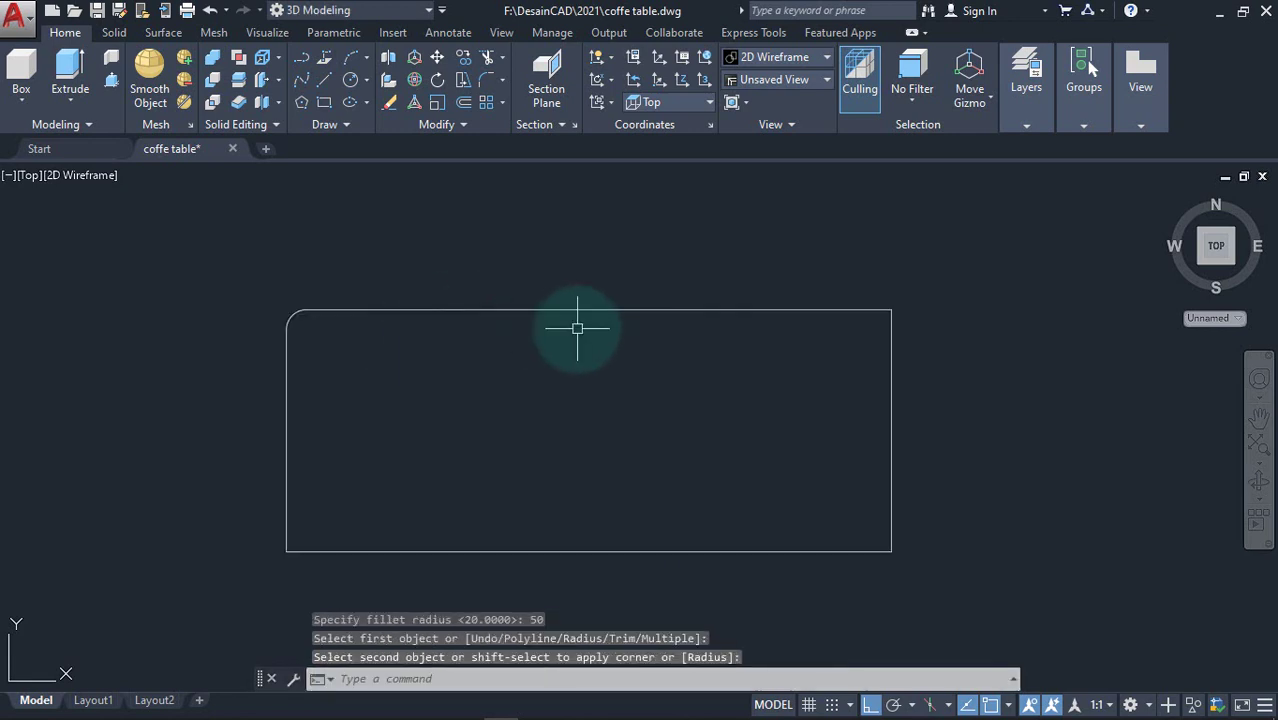
pyautogui.press('Return')
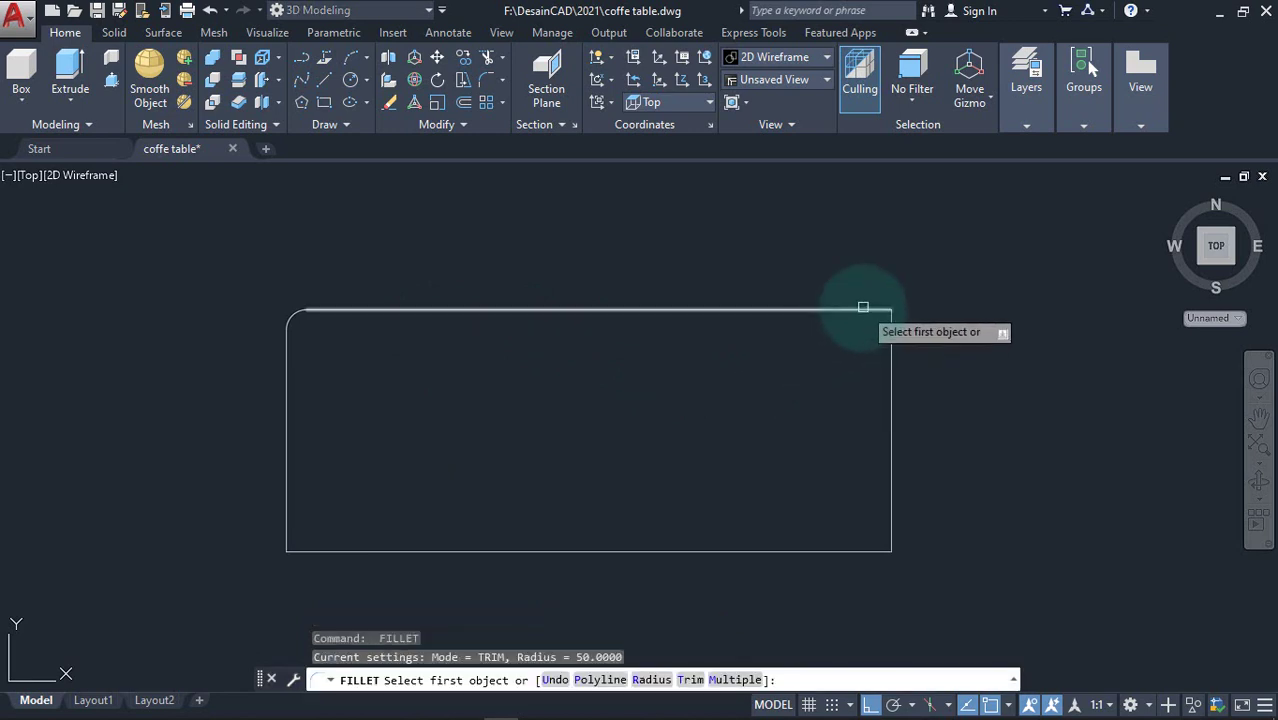
pyautogui.click(868, 310)
pyautogui.click(892, 345)
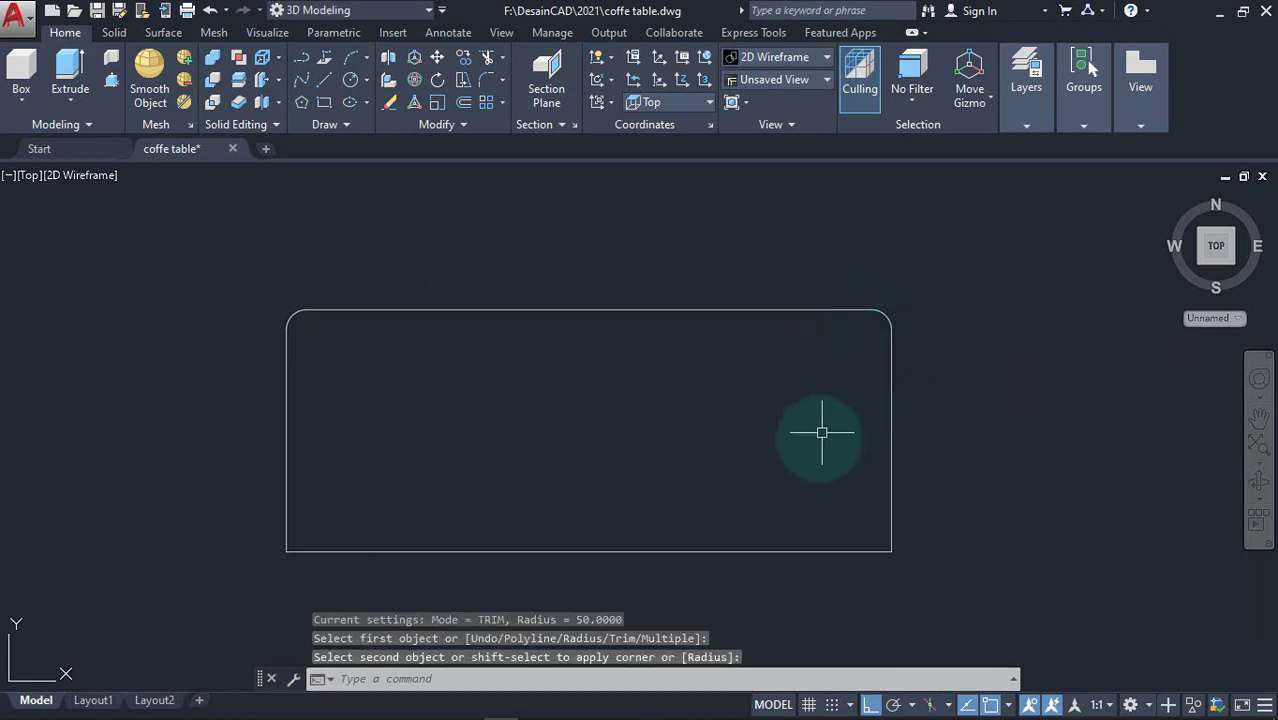
# Round the bottom-right and bottom-left corners with the same 50 radius
pyautogui.press('Return')
pyautogui.click(865, 551)
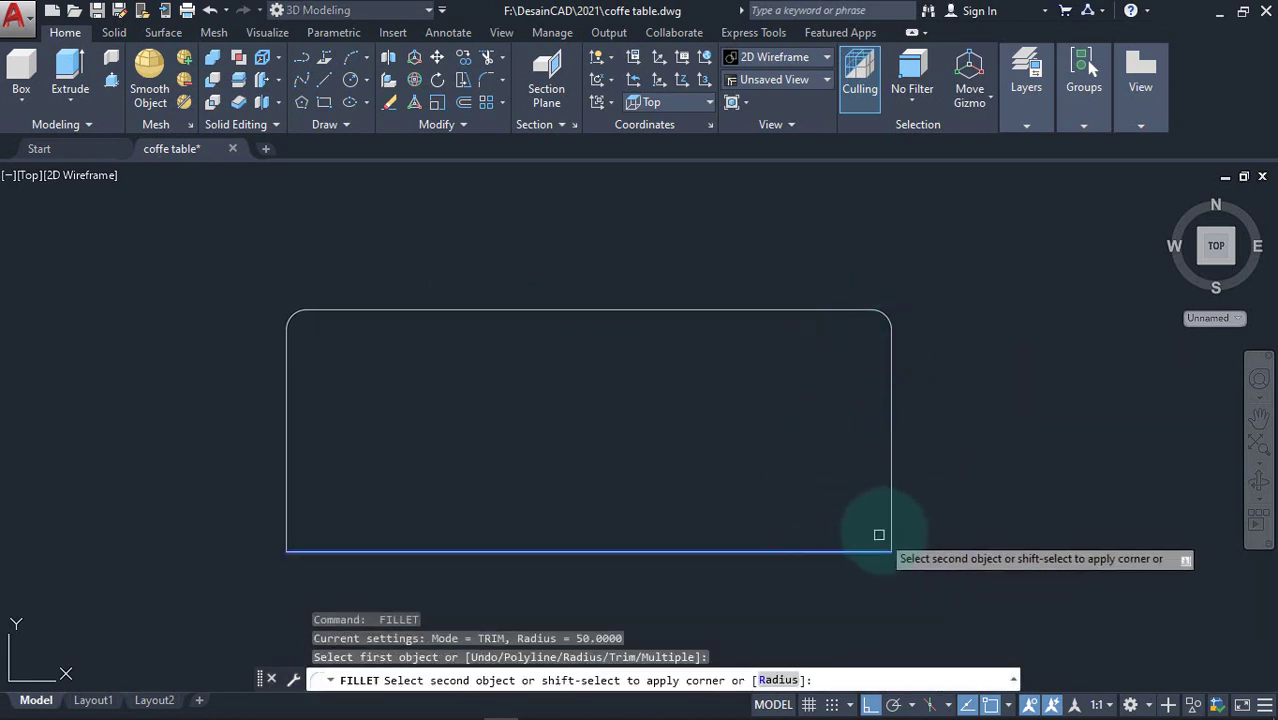
pyautogui.click(891, 521)
pyautogui.press('Return')
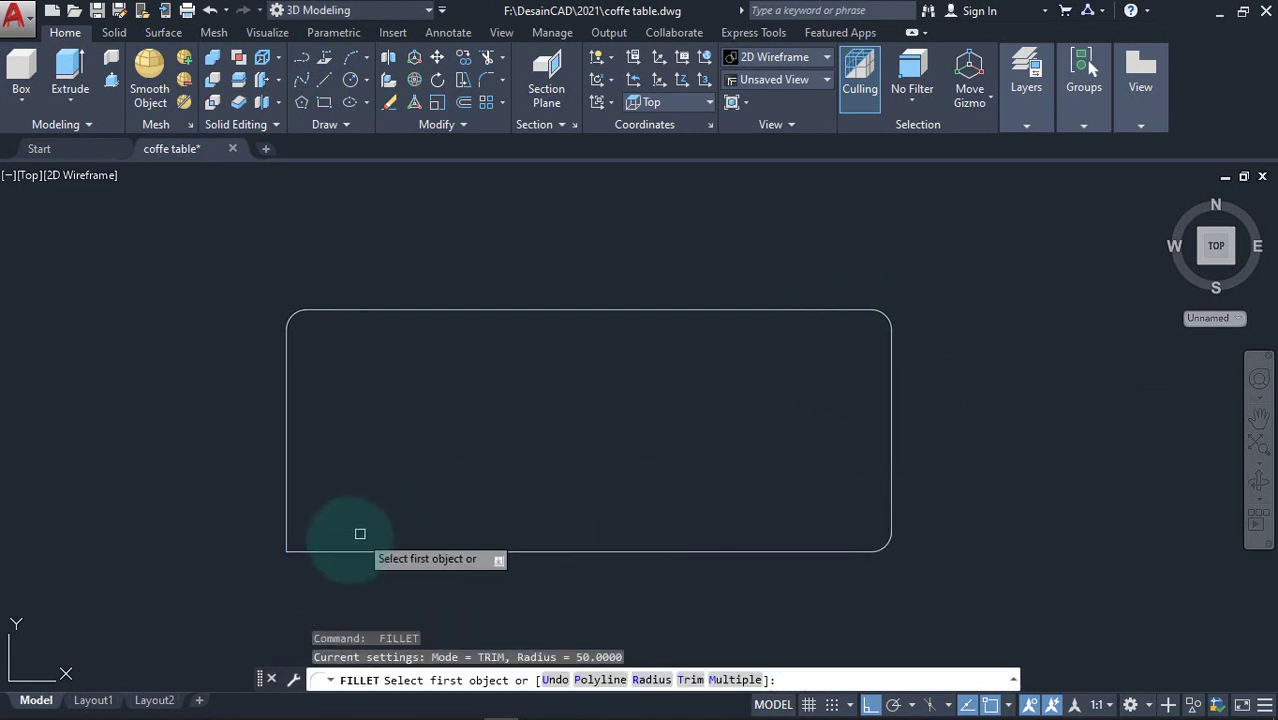
pyautogui.click(322, 547)
pyautogui.click(288, 522)
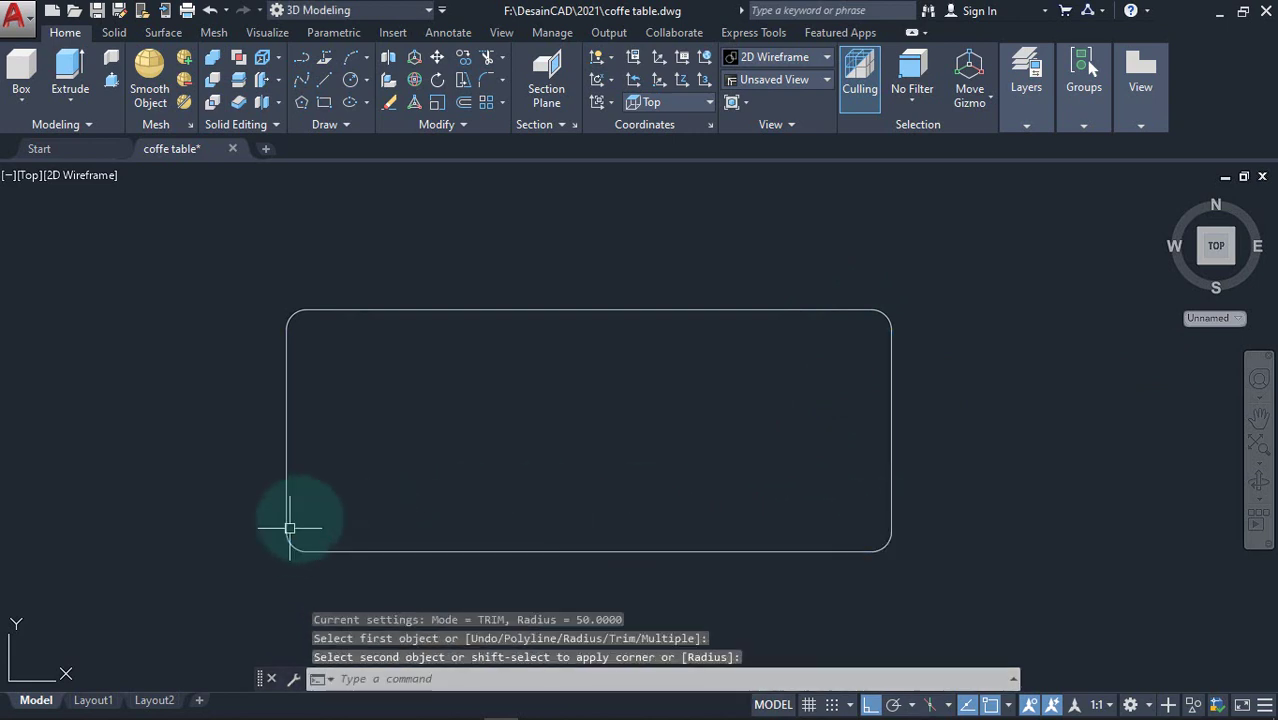
pyautogui.scroll(-1, 476, 428)
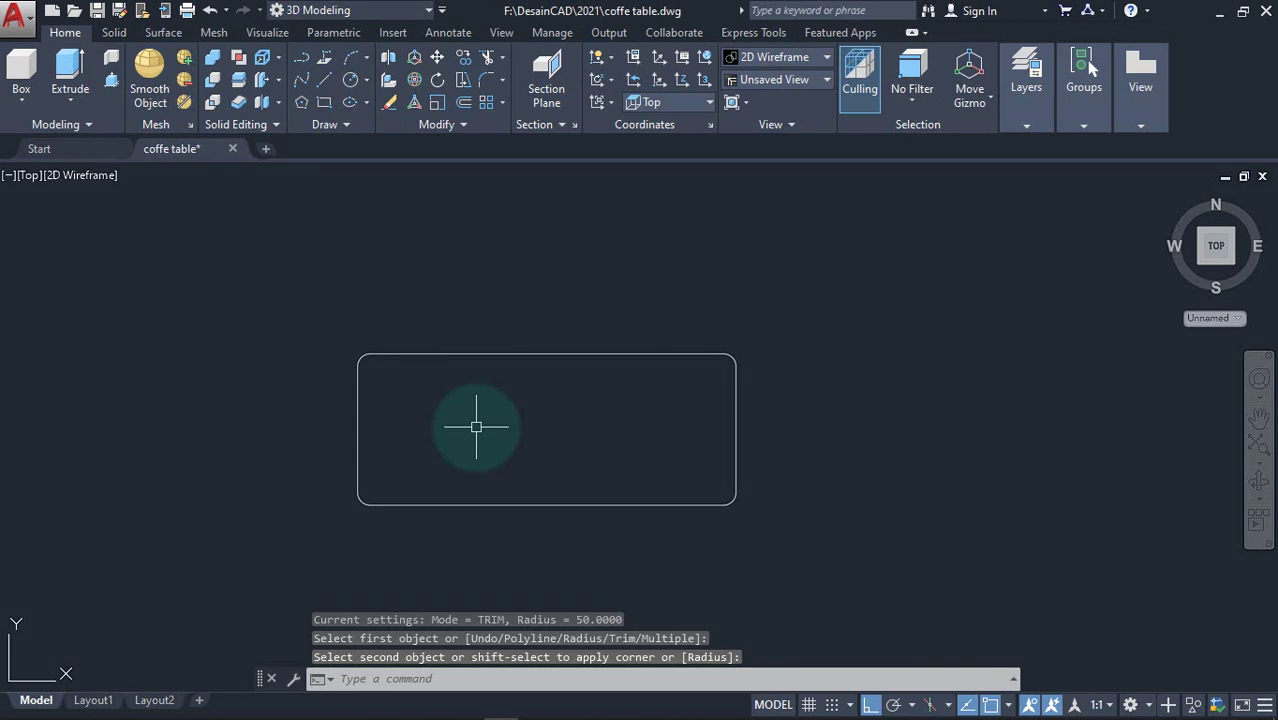
pyautogui.press('Return')
pyautogui.moveTo(479, 434); pyautogui.dragTo(560, 386, button='middle')
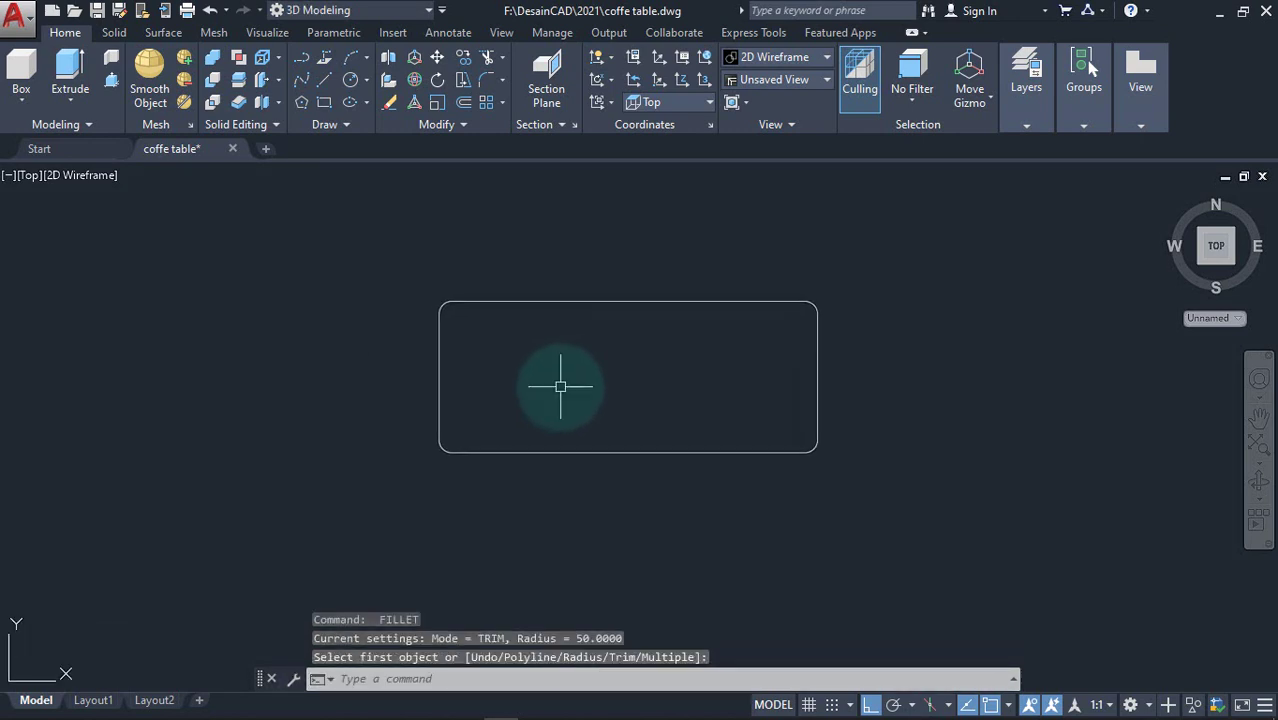
pyautogui.press('Escape')
pyautogui.scroll(1, 560, 386)
# Draw a diameter-20 circle near the rectangle's bottom edge
pyautogui.write('c')
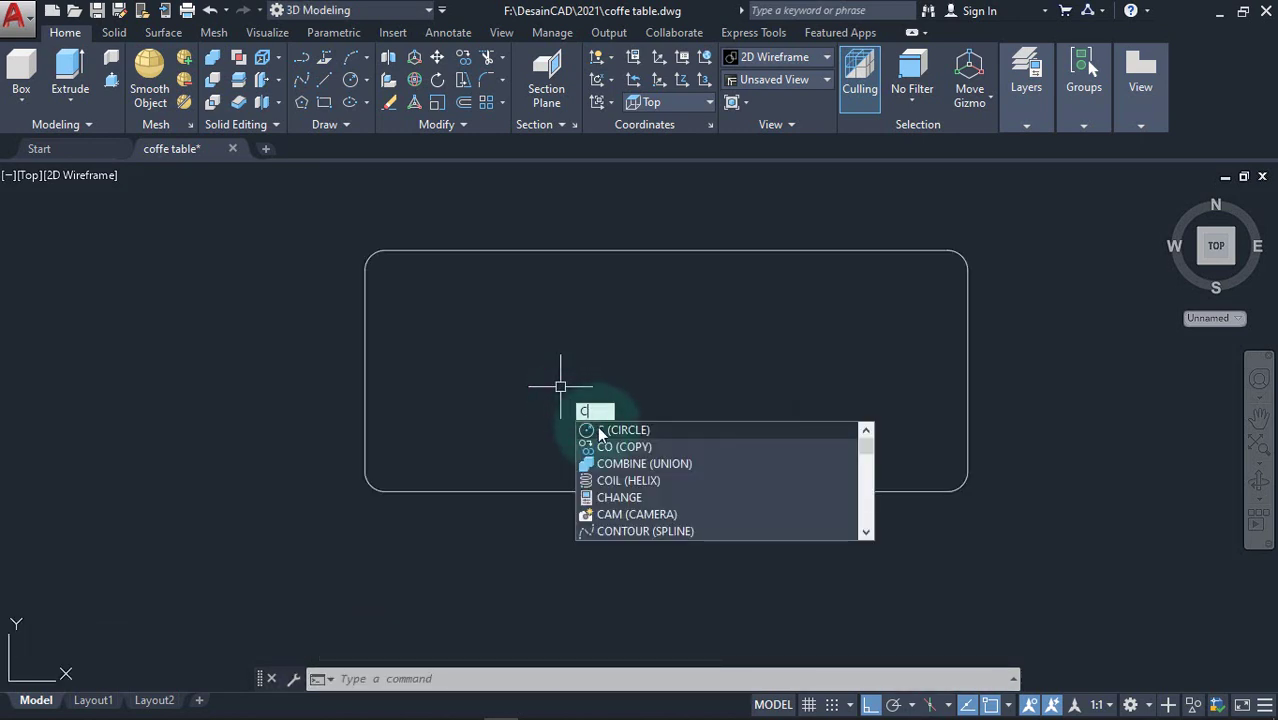
pyautogui.press('Return')
pyautogui.scroll(1, 500, 500)
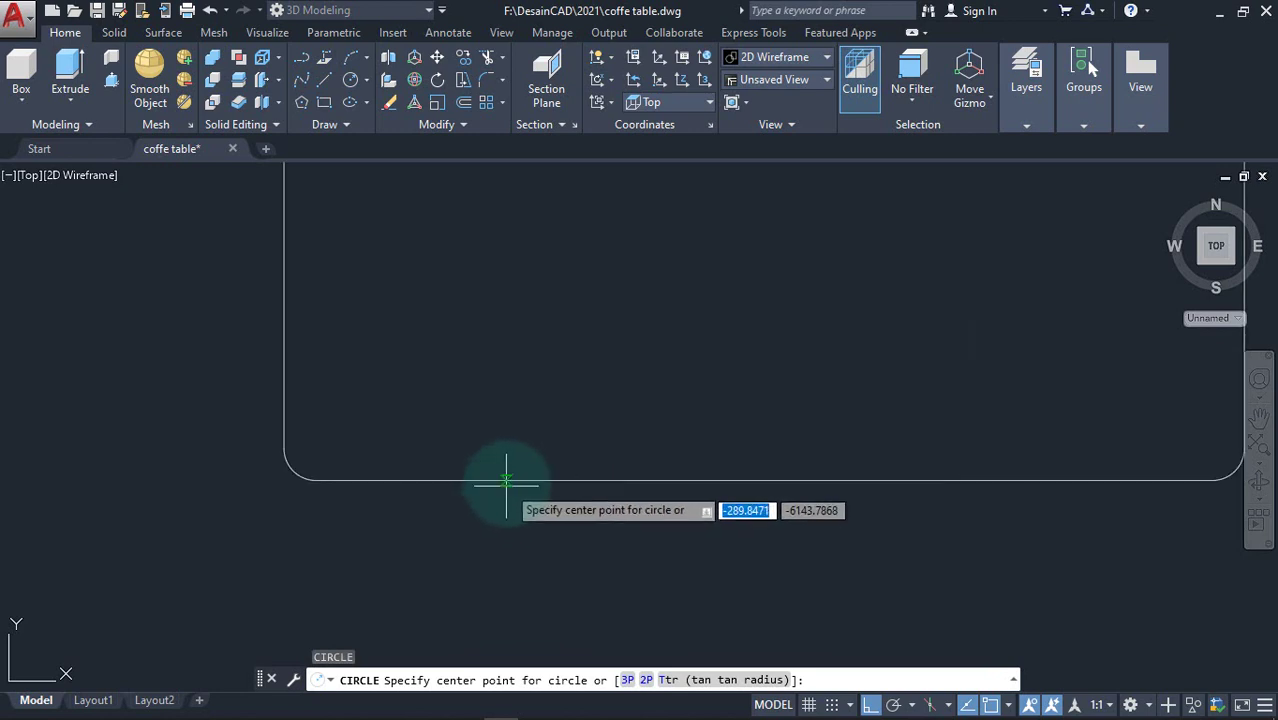
pyautogui.click(507, 482)
pyautogui.write('d')
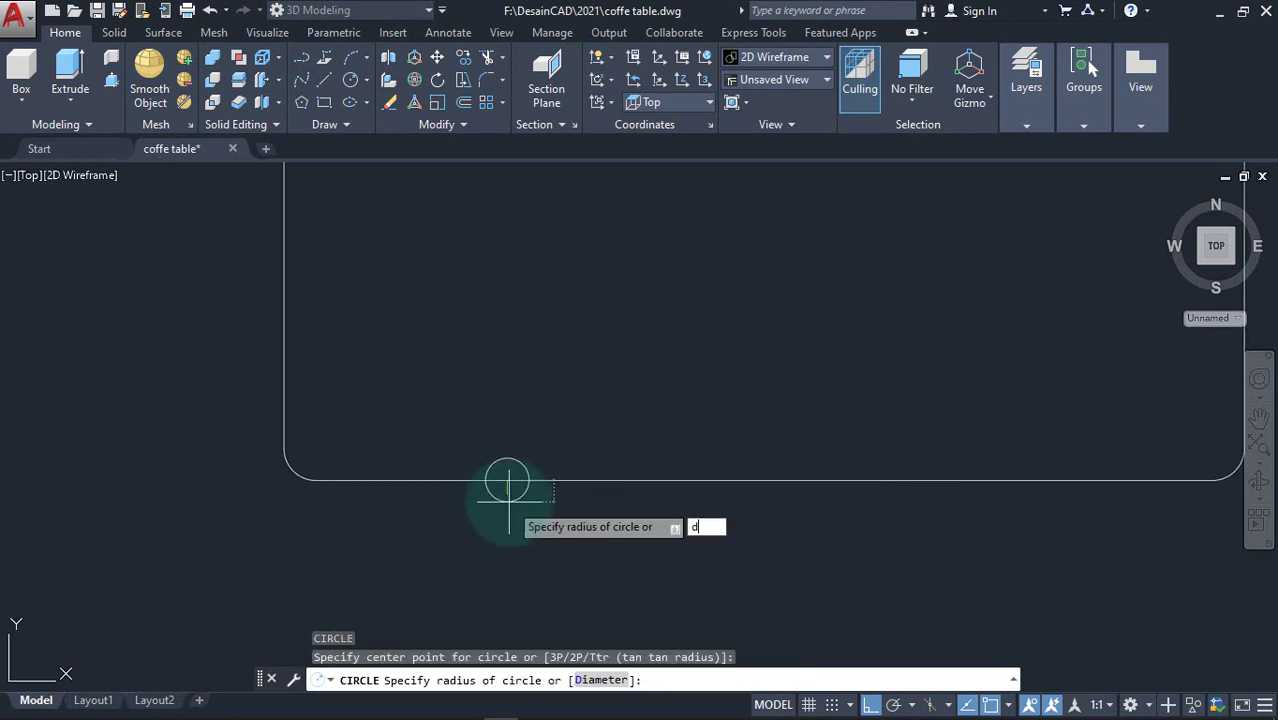
pyautogui.press('Return')
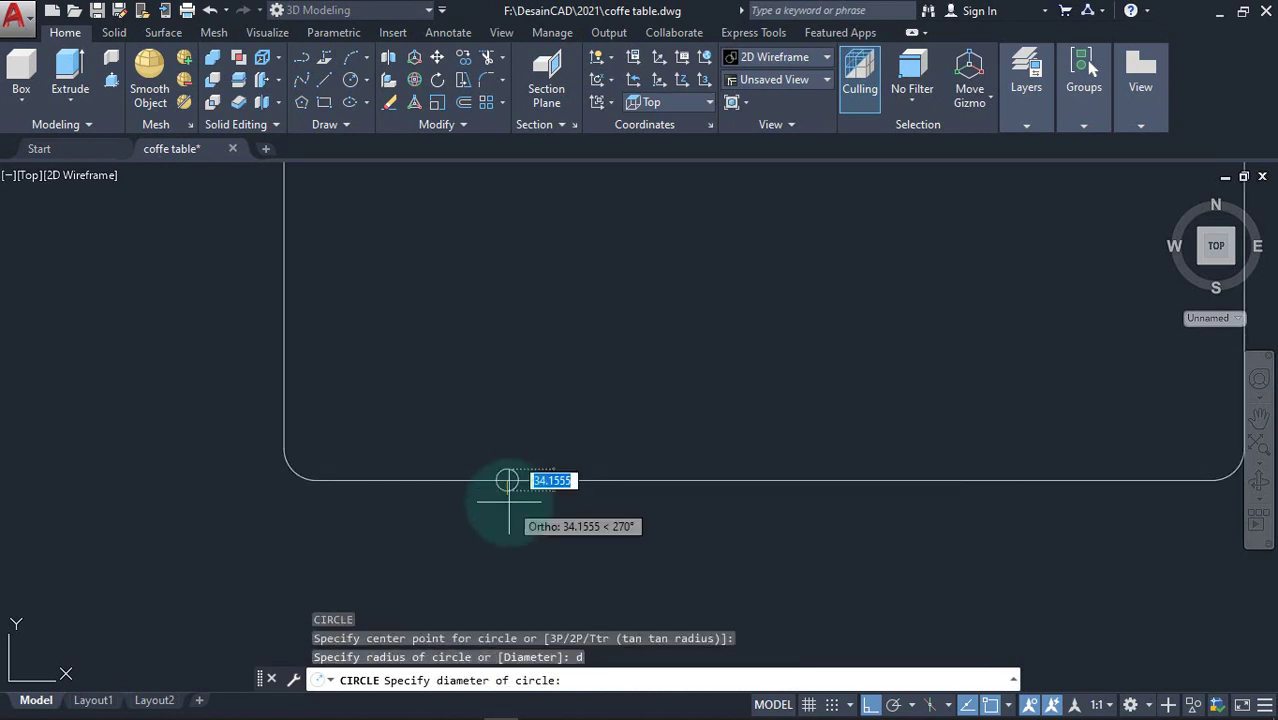
pyautogui.write('20')
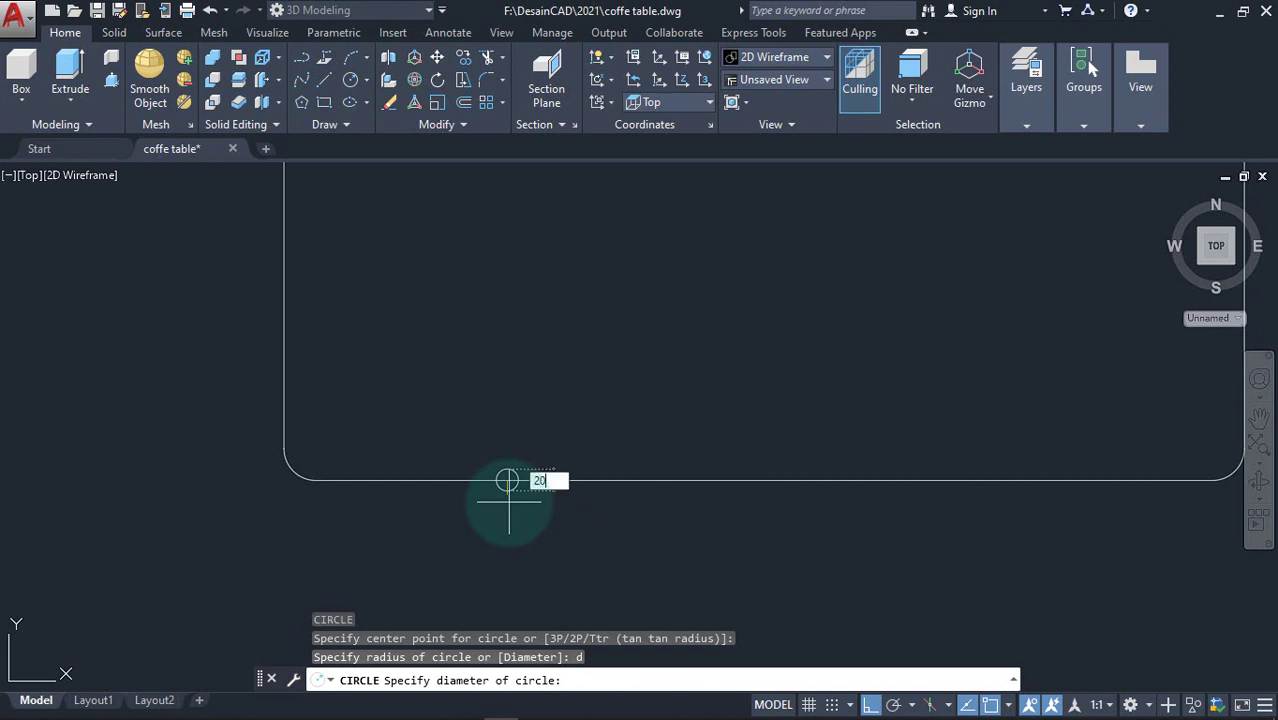
pyautogui.press('Return')
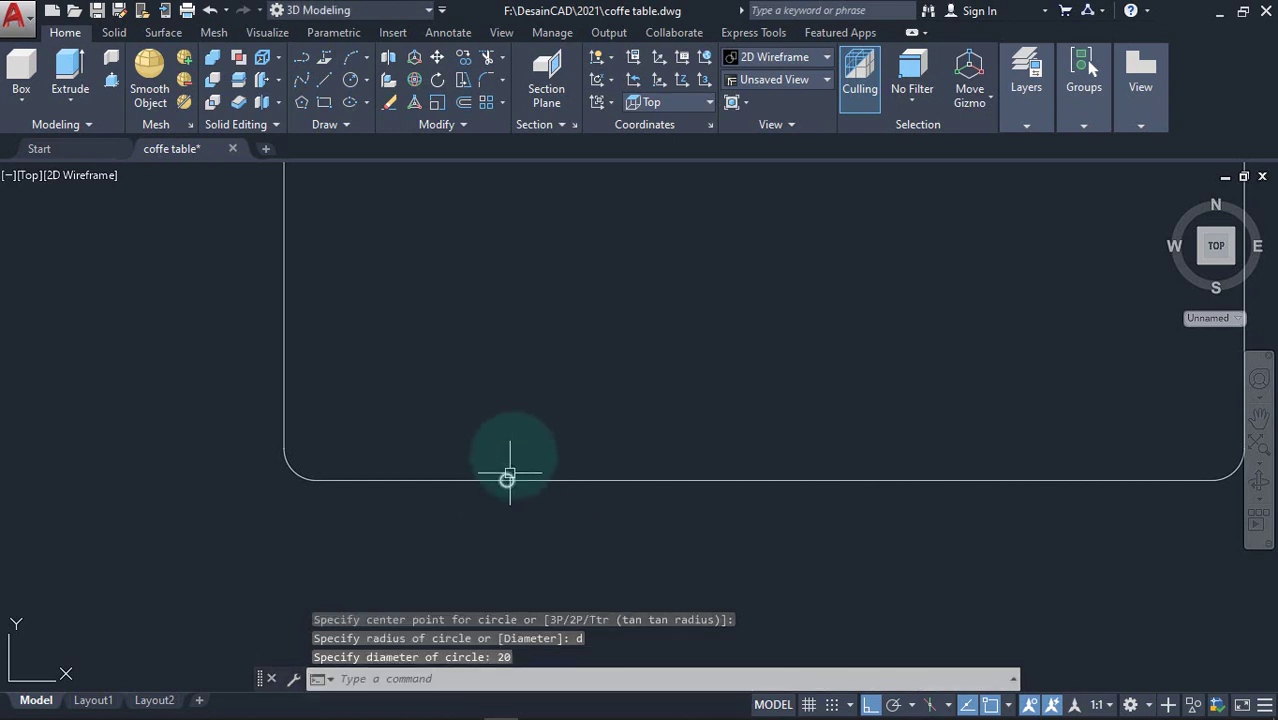
pyautogui.scroll(-2, 514, 437)
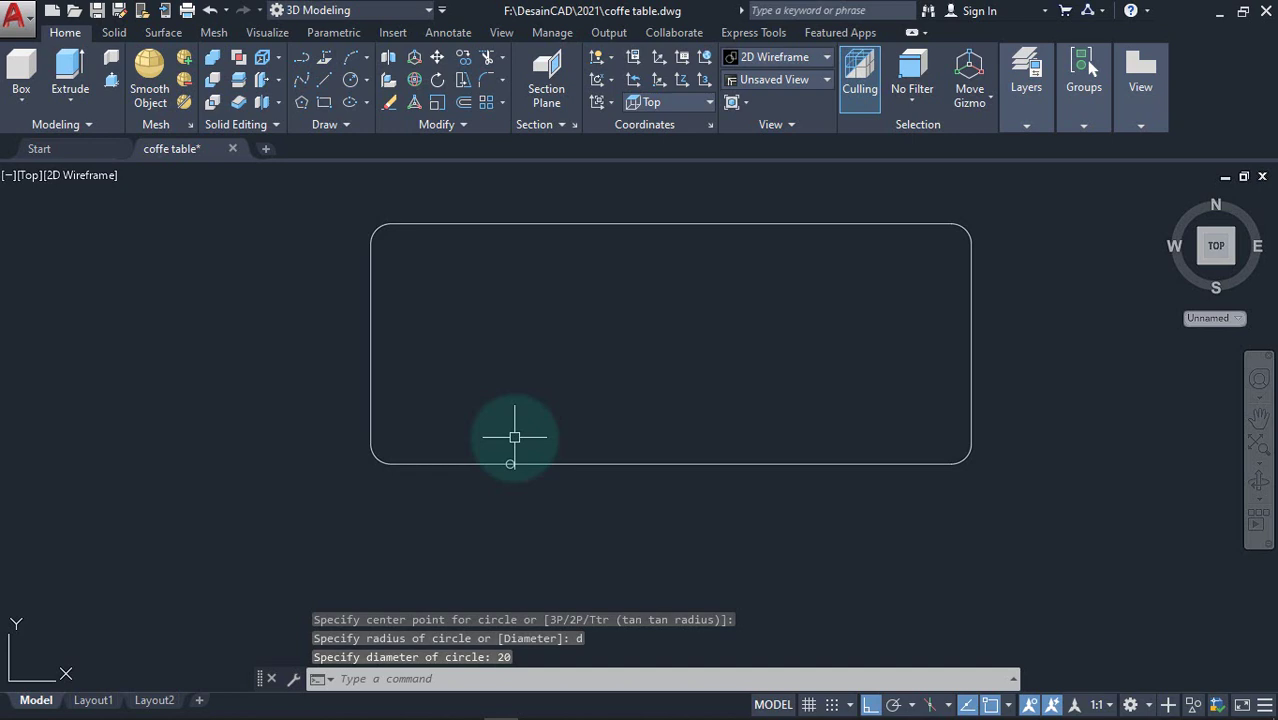
pyautogui.scroll(2, 524, 442)
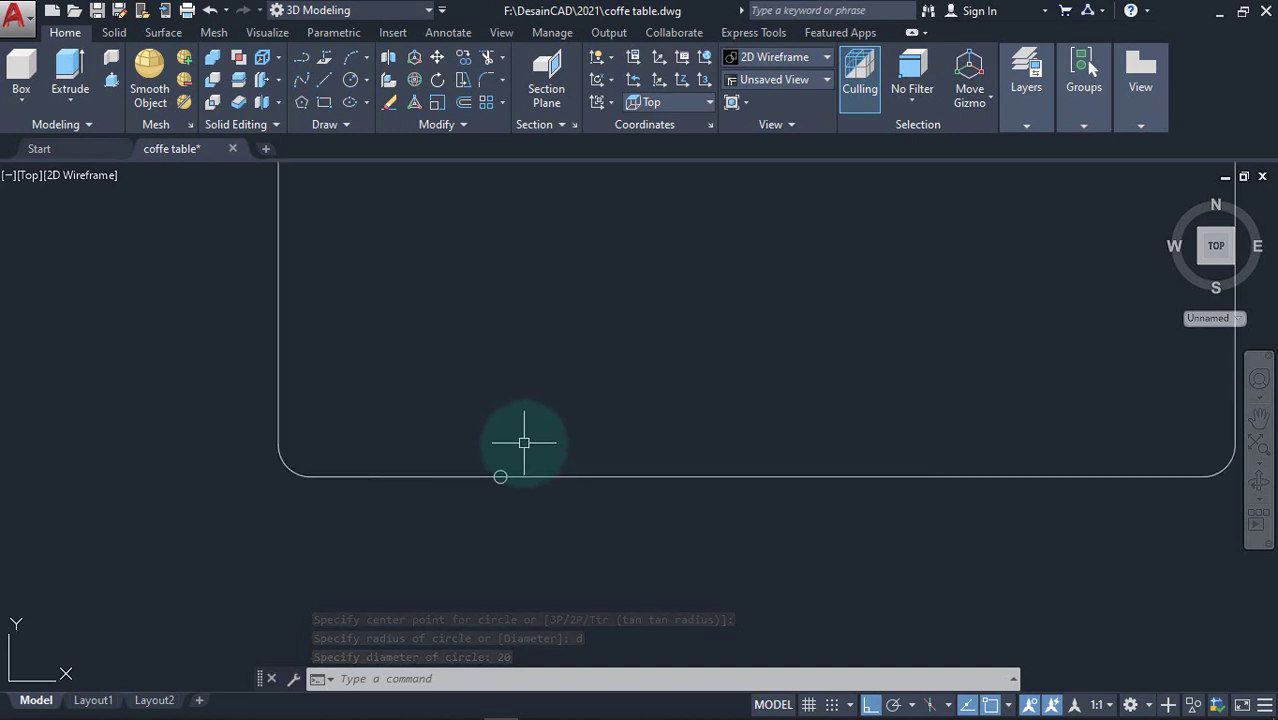
pyautogui.scroll(2, 513, 517)
# Nudge the small circle slightly from its centre point
pyautogui.write('m')
pyautogui.press('Return')
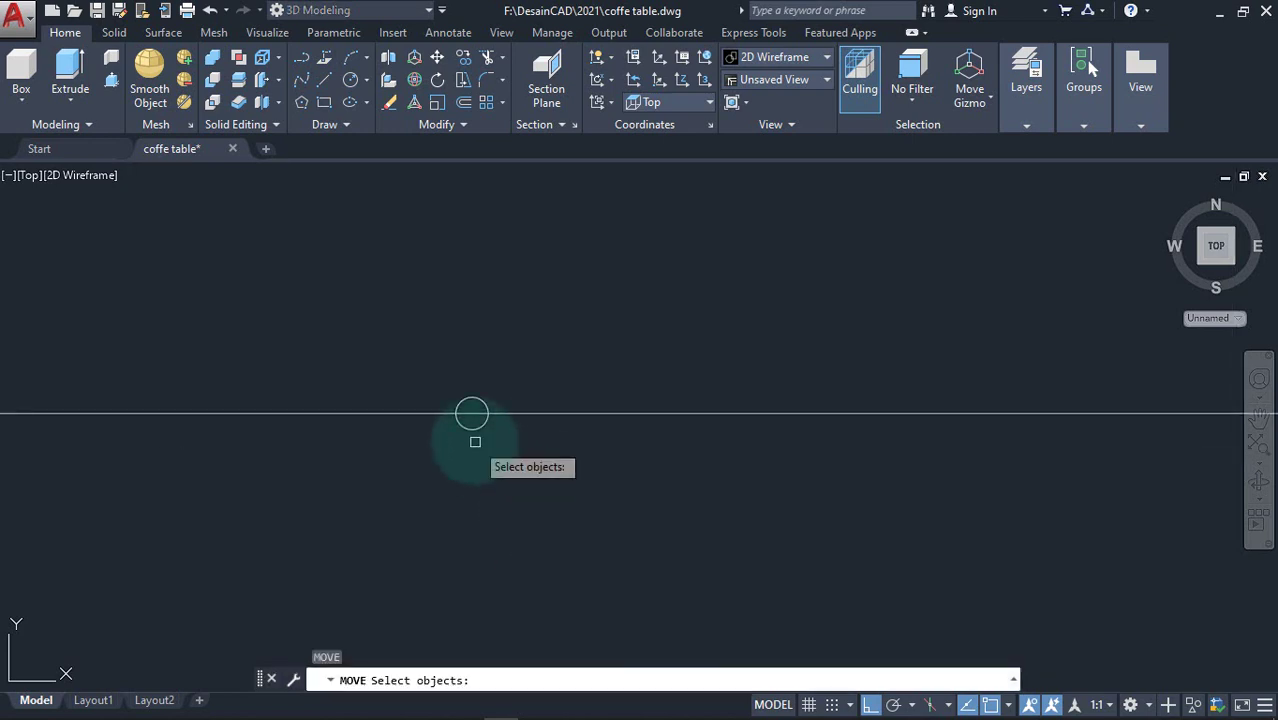
pyautogui.click(472, 413)
pyautogui.press('Return')
pyautogui.click(472, 412)
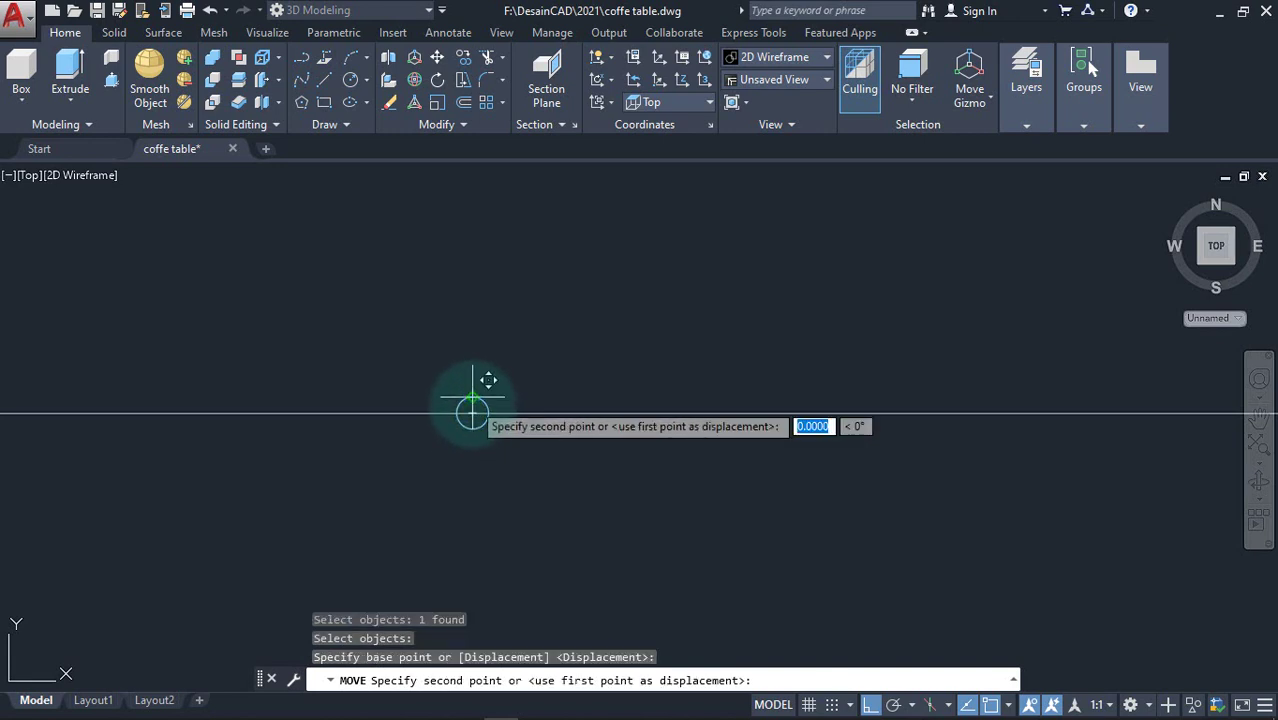
pyautogui.click(473, 416)
pyautogui.scroll(-2, 530, 480)
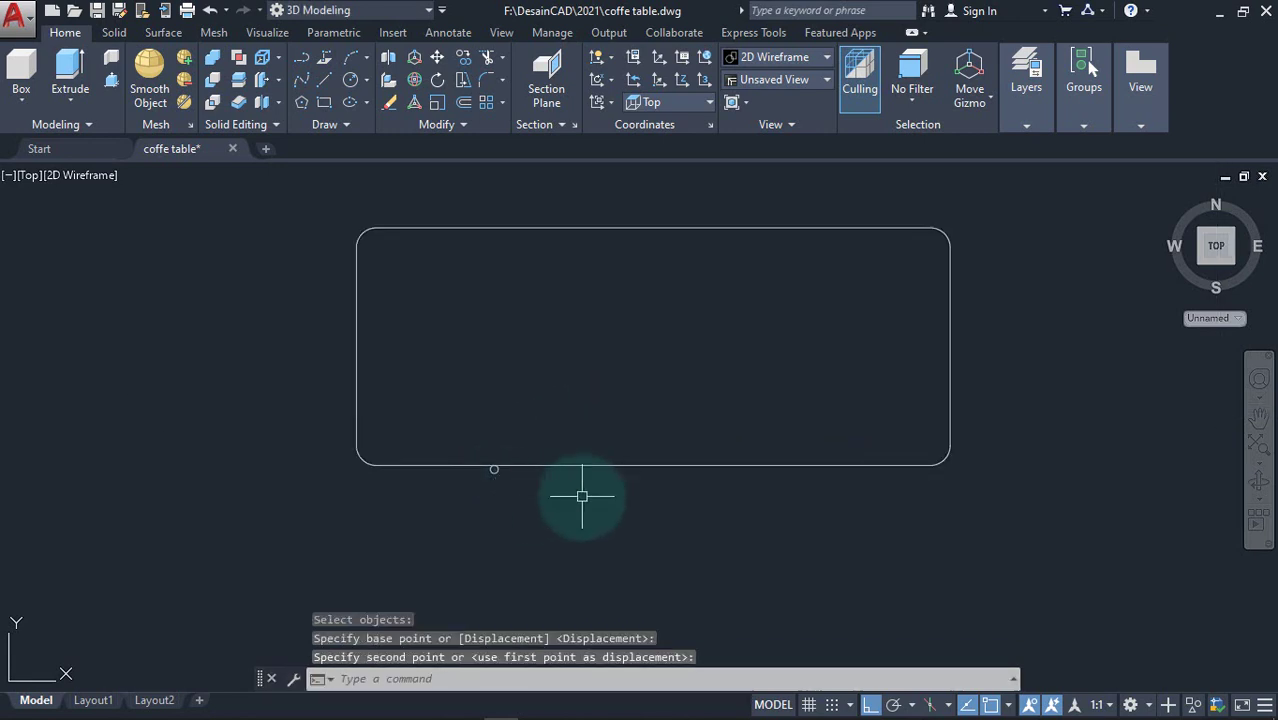
pyautogui.moveTo(582, 496); pyautogui.dragTo(558, 484, button='middle')
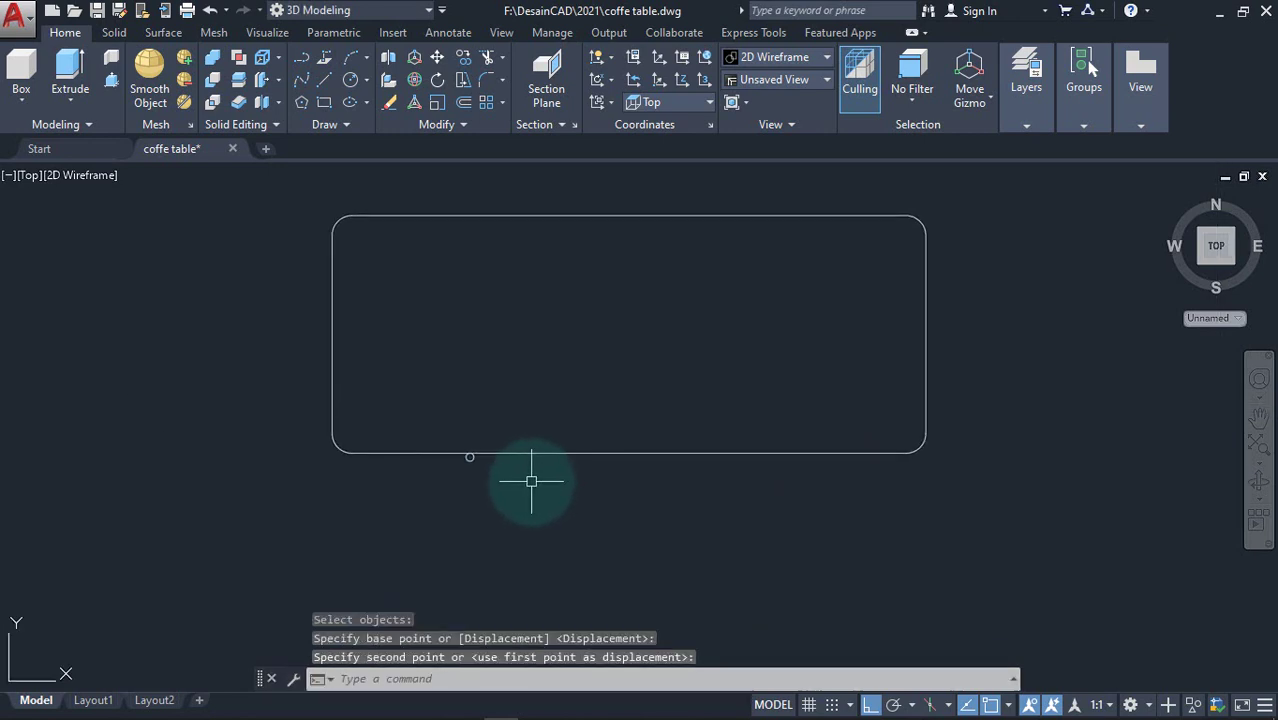
pyautogui.scroll(2, 531, 481)
# Move the small circle onto the rectangle's bottom edge
pyautogui.write('m')
pyautogui.press('Return')
pyautogui.click(400, 394)
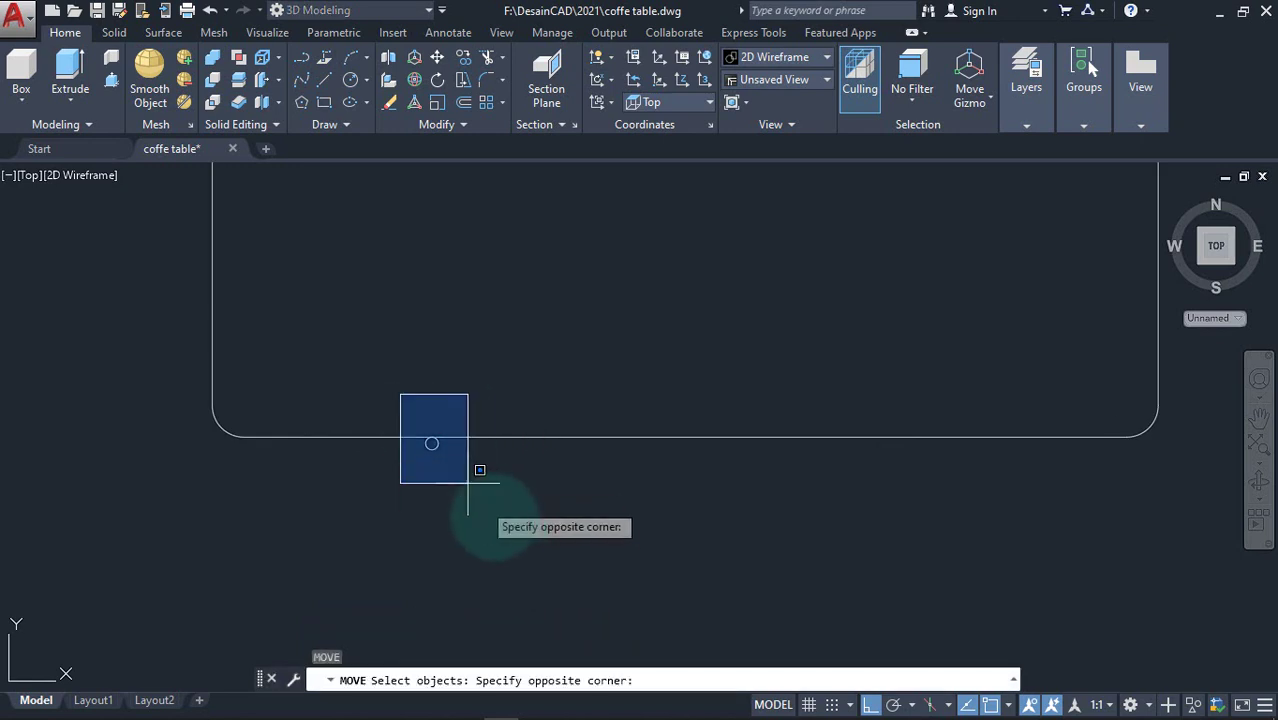
pyautogui.click(467, 483)
pyautogui.press('Return')
pyautogui.click(551, 511)
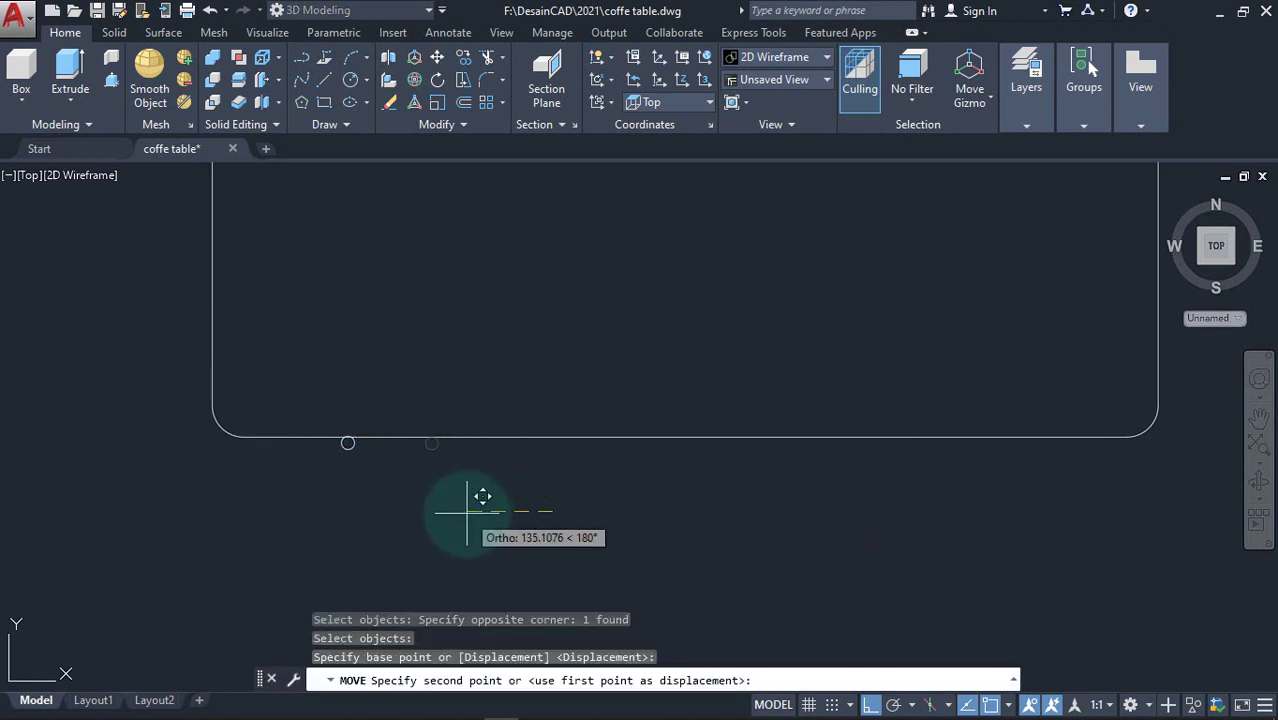
pyautogui.click(466, 512)
pyautogui.scroll(-2, 496, 480)
pyautogui.moveTo(496, 476); pyautogui.dragTo(456, 448, button='middle')
pyautogui.write('MI')
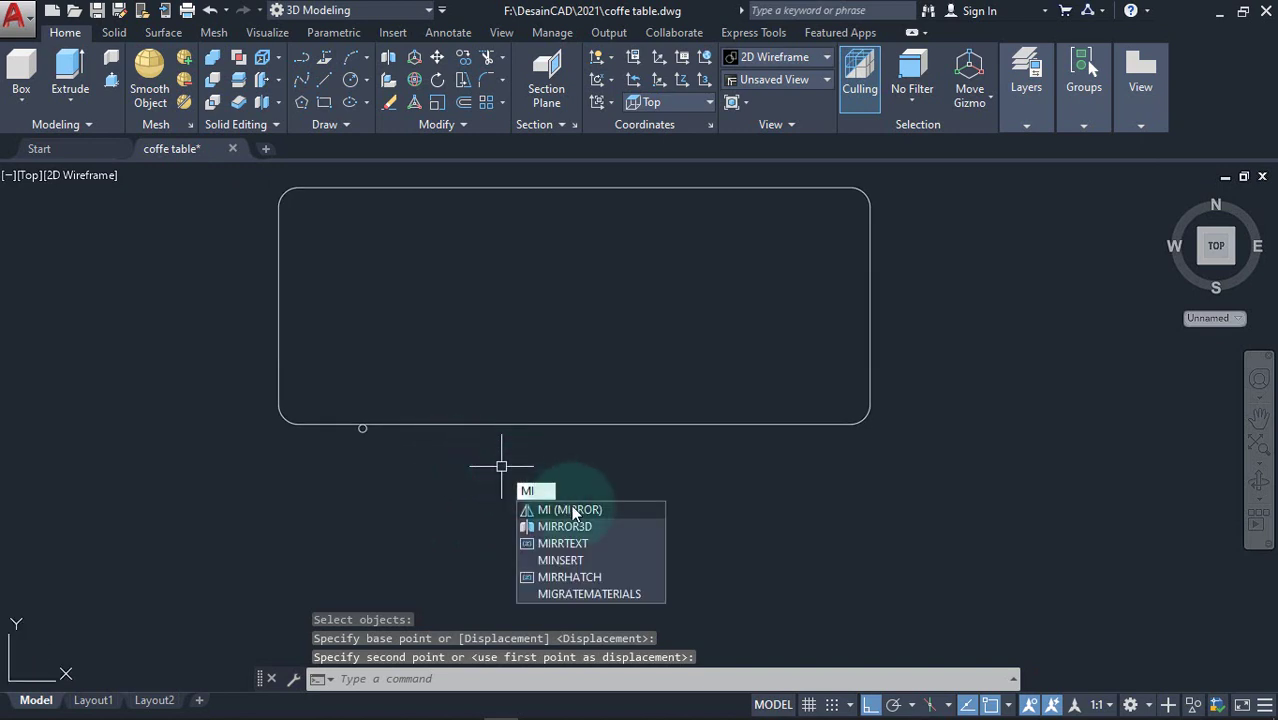
# Mirror the circle about the bottom edge's midpoint, keeping the original
pyautogui.click(575, 512)
pyautogui.click(337, 390)
pyautogui.click(431, 488)
pyautogui.press('Return')
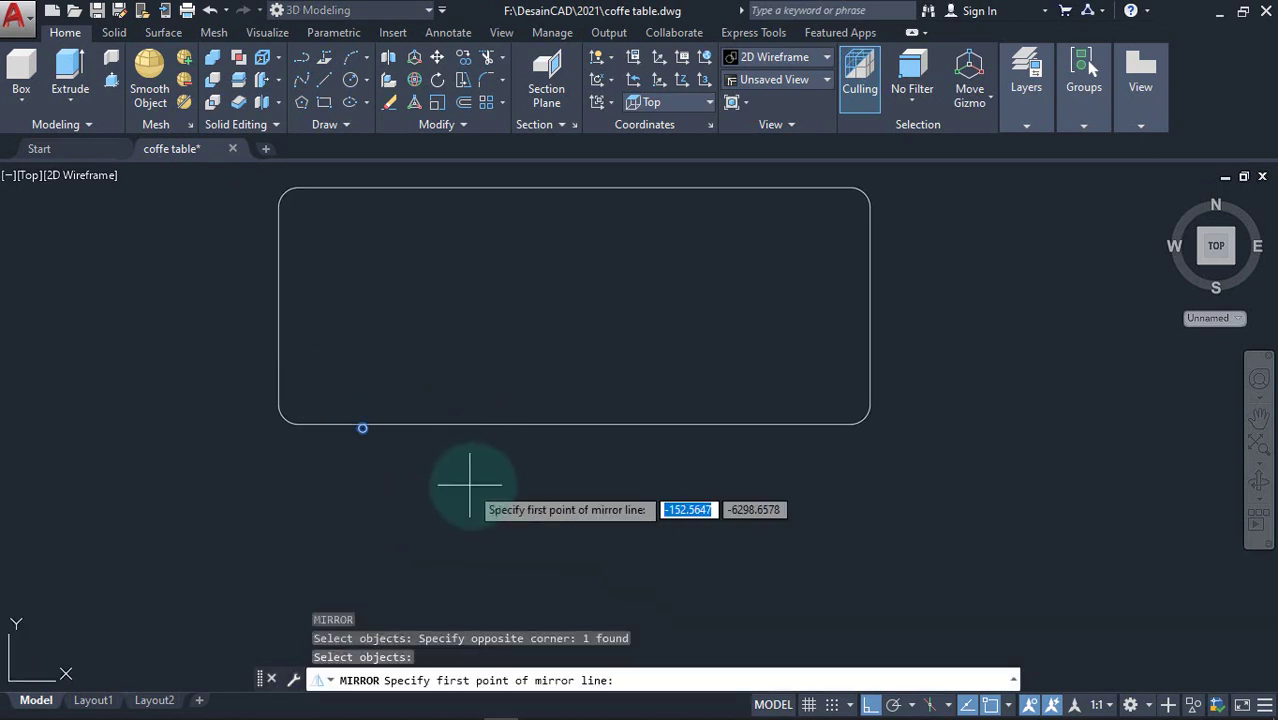
pyautogui.click(574, 423)
pyautogui.click(572, 468)
pyautogui.press('Return')
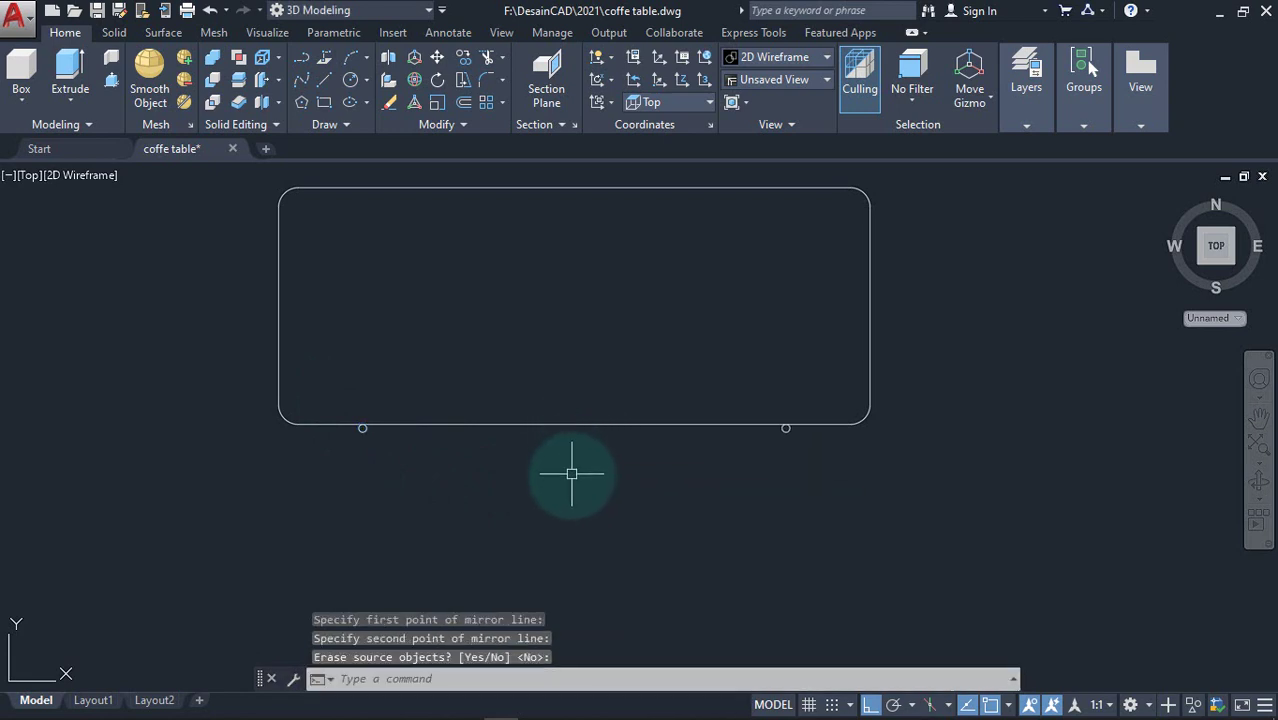
pyautogui.scroll(-2, 572, 469)
pyautogui.moveTo(517, 474); pyautogui.dragTo(548, 500, button='middle')
pyautogui.scroll(2, 548, 500)
# Copy the left circle to a spot just below it
pyautogui.write('co')
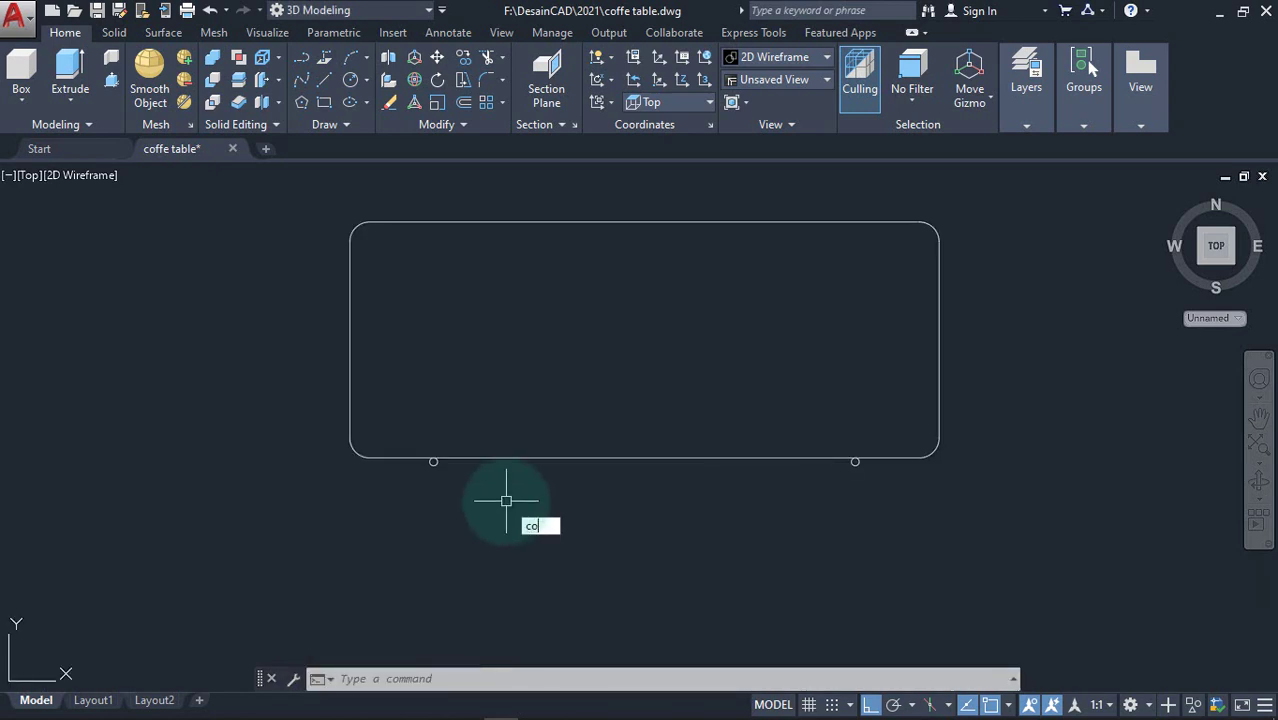
pyautogui.press('Return')
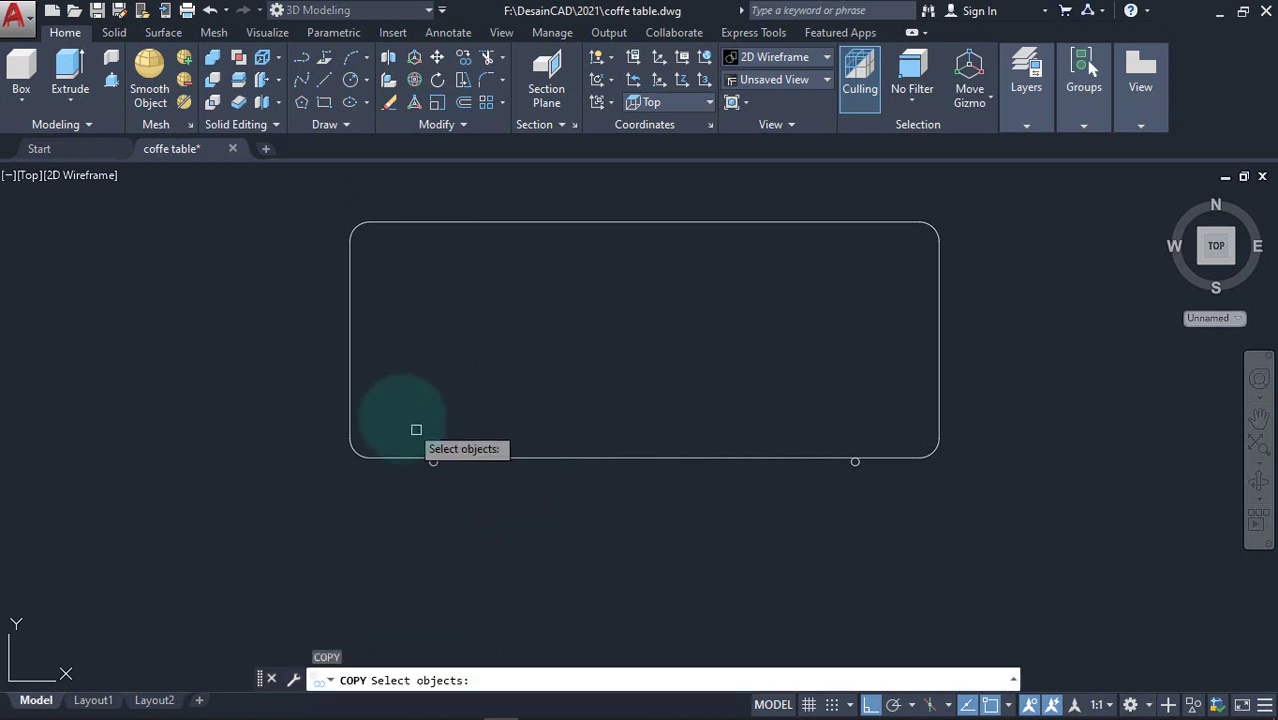
pyautogui.click(400, 418)
pyautogui.click(490, 508)
pyautogui.press('Return')
pyautogui.click(433, 461)
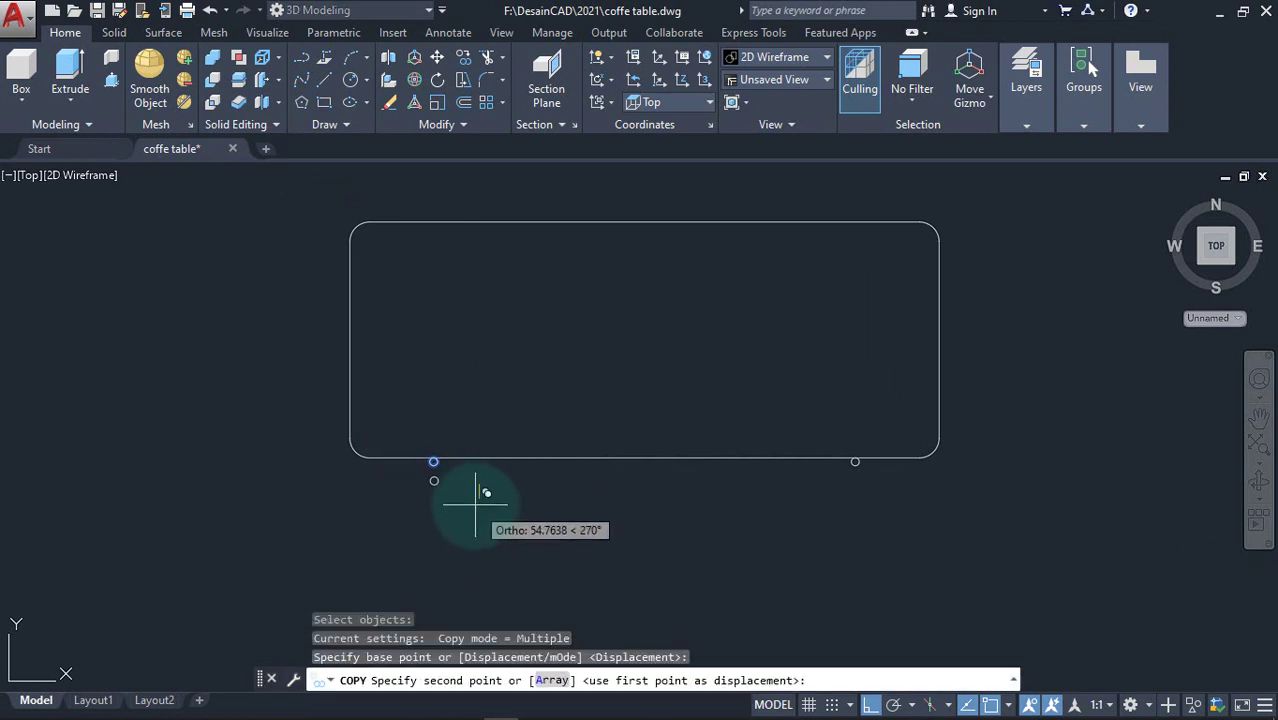
pyautogui.click(470, 498)
pyautogui.press('Return')
pyautogui.scroll(2, 450, 497)
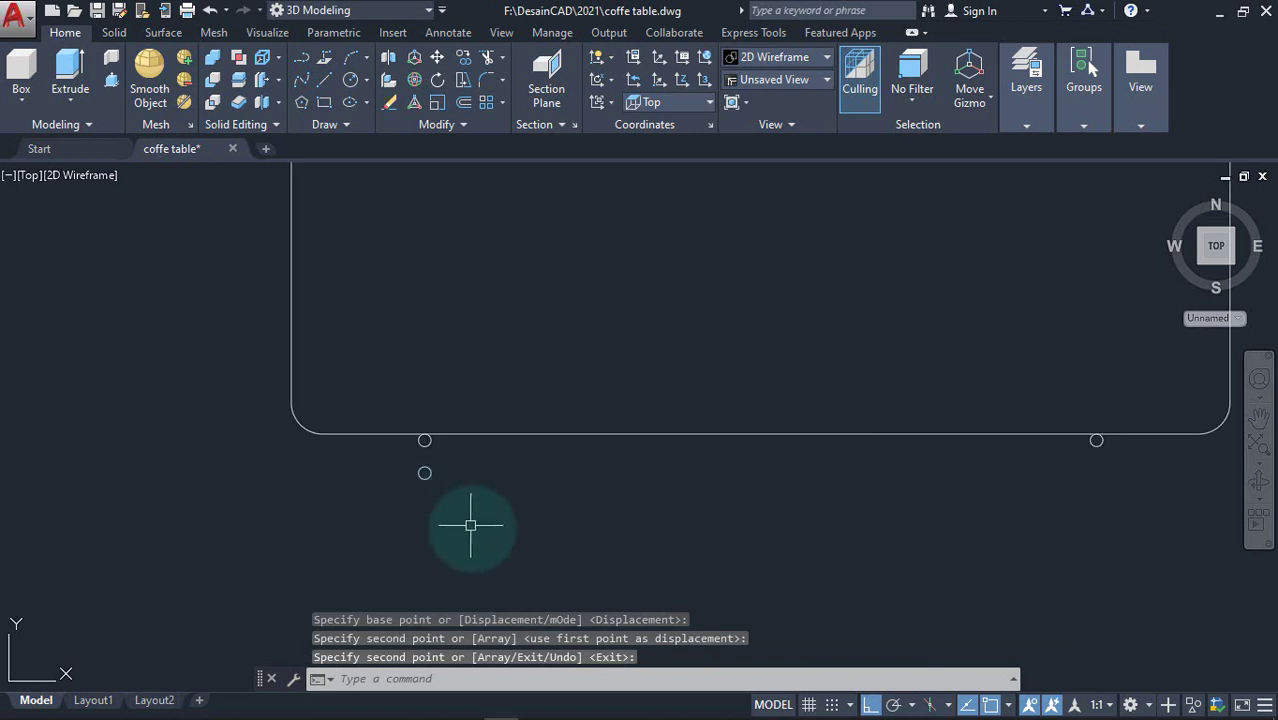
pyautogui.scroll(-2, 470, 525)
pyautogui.moveTo(508, 502); pyautogui.dragTo(508, 537, button='middle')
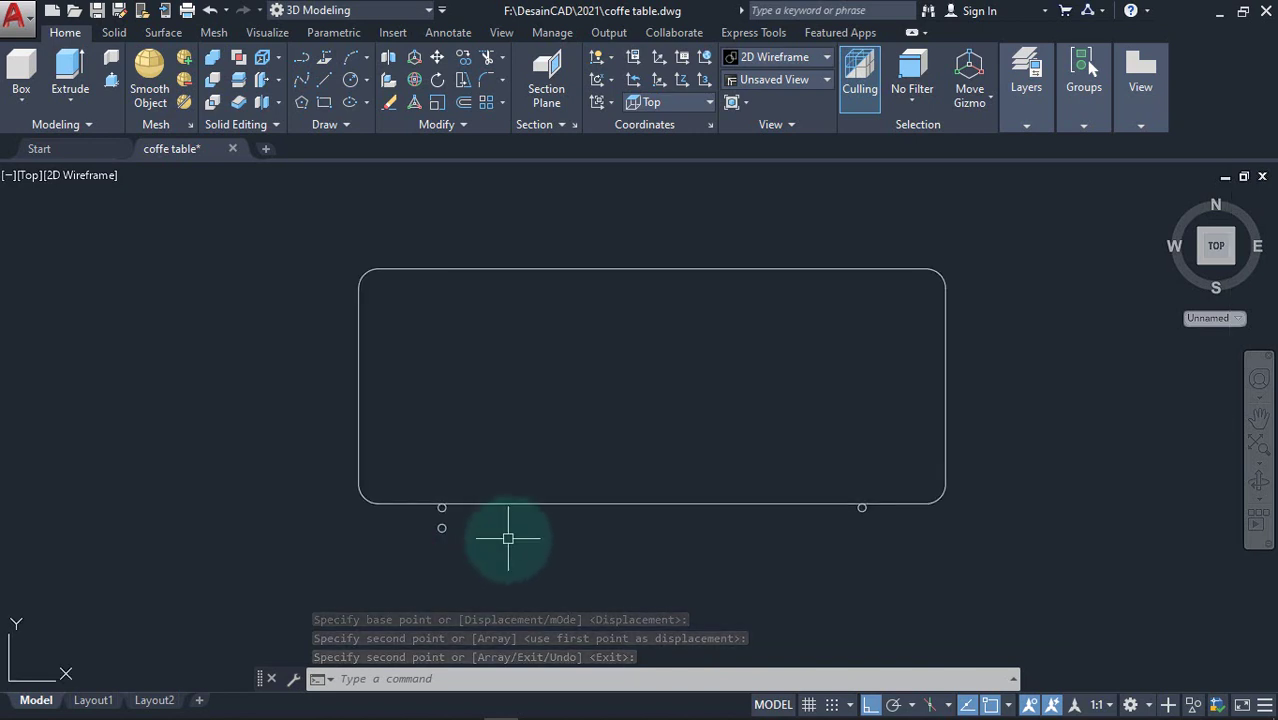
pyautogui.write('sw')
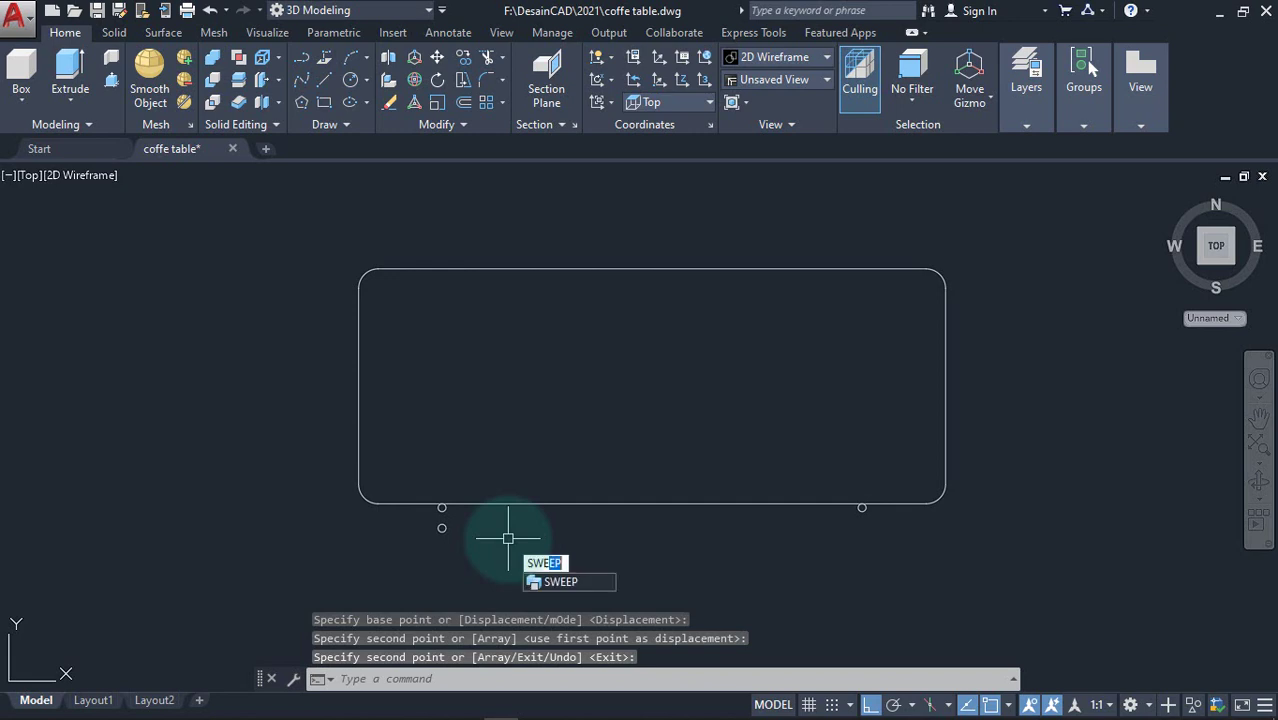
pyautogui.click(568, 585)
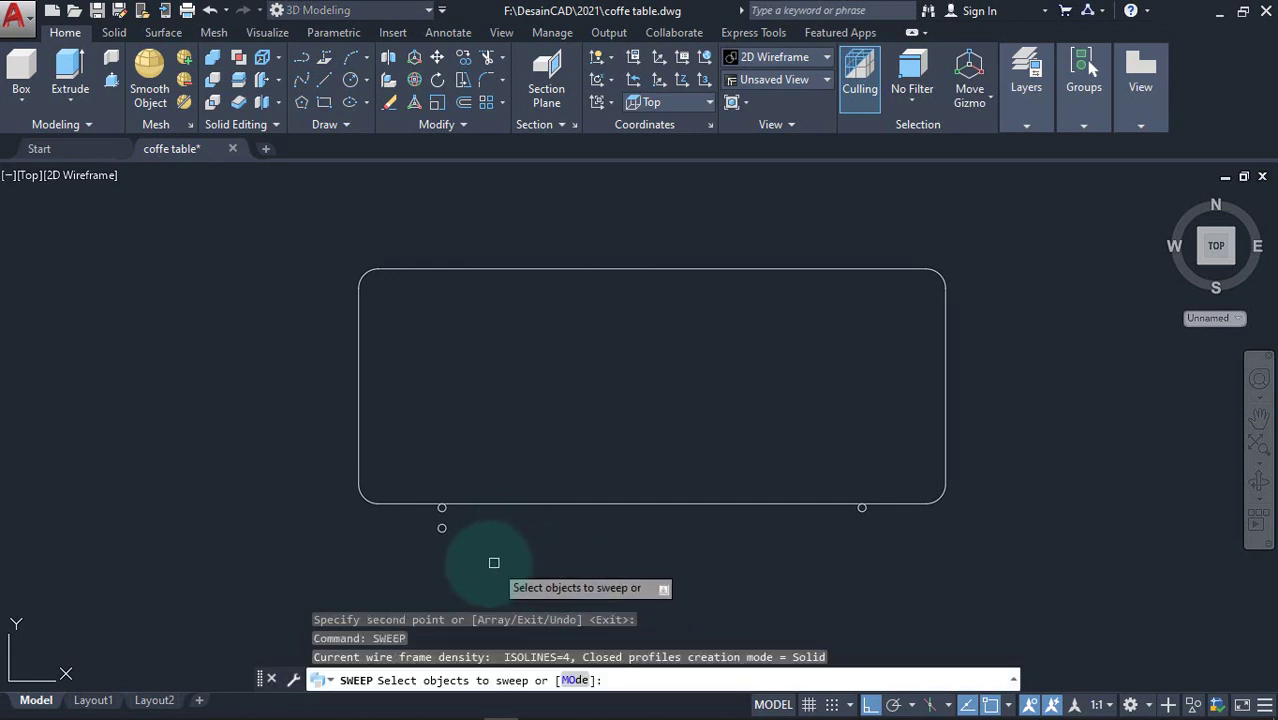
pyautogui.scroll(2, 489, 563)
pyautogui.click(415, 510)
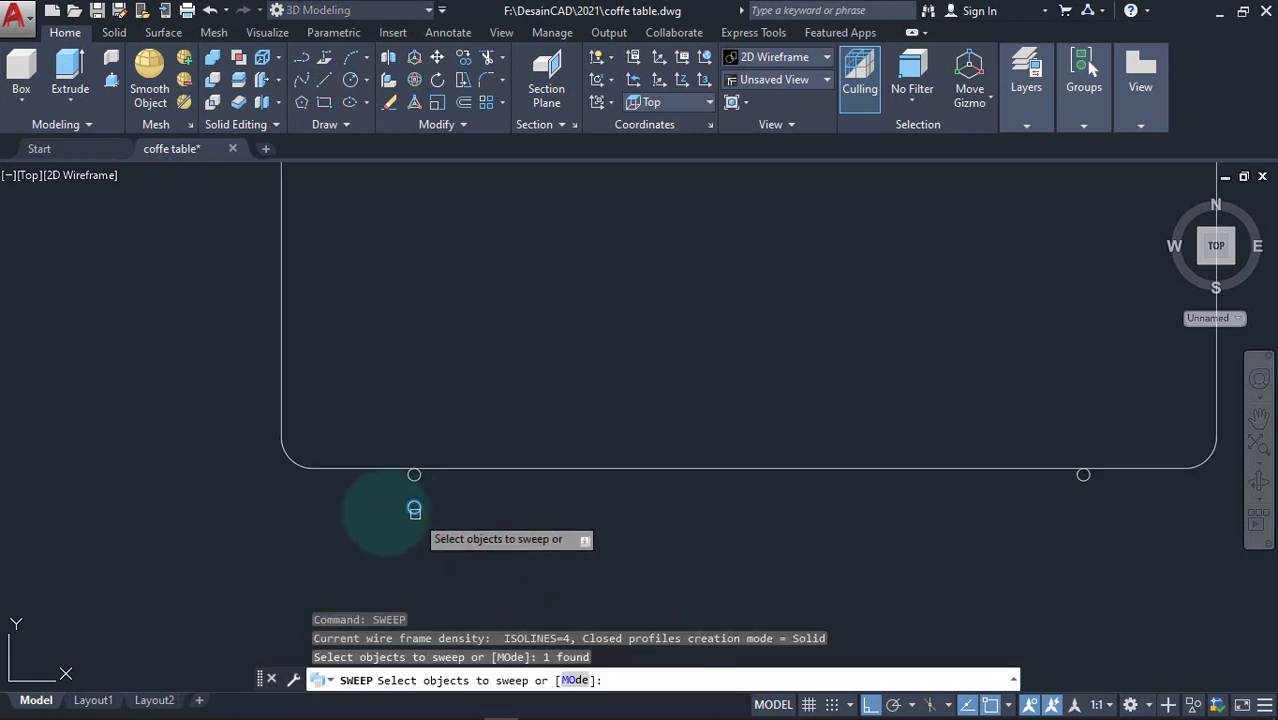
pyautogui.press('Return')
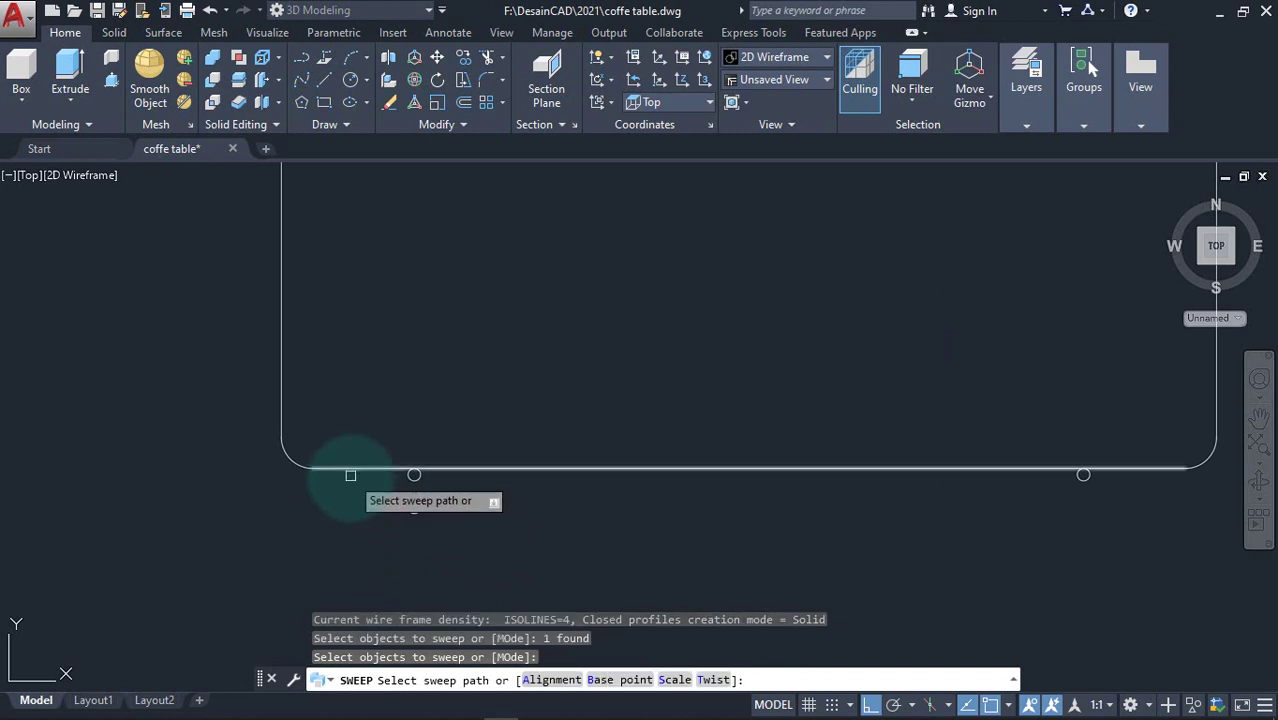
pyautogui.click(345, 468)
pyautogui.scroll(-2, 422, 530)
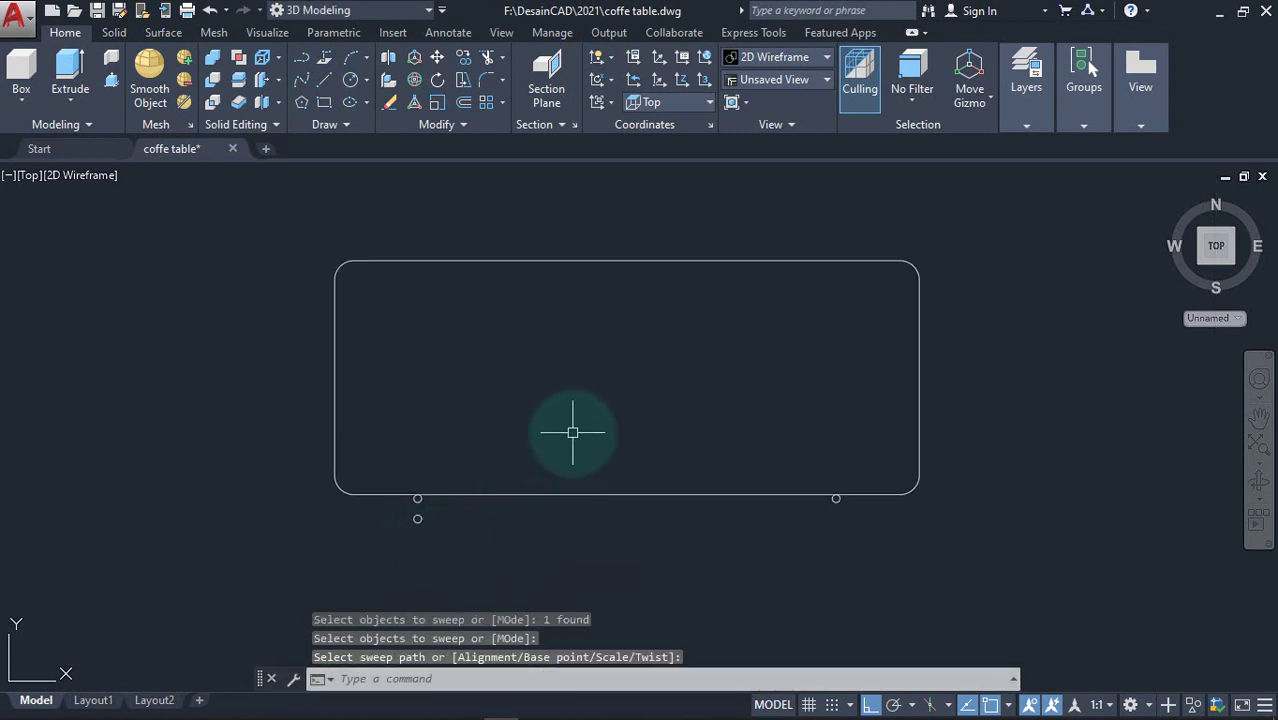
pyautogui.write('j')
# Join all the rectangle's lines and corner arcs into one polyline
pyautogui.press('Return')
pyautogui.click(967, 321)
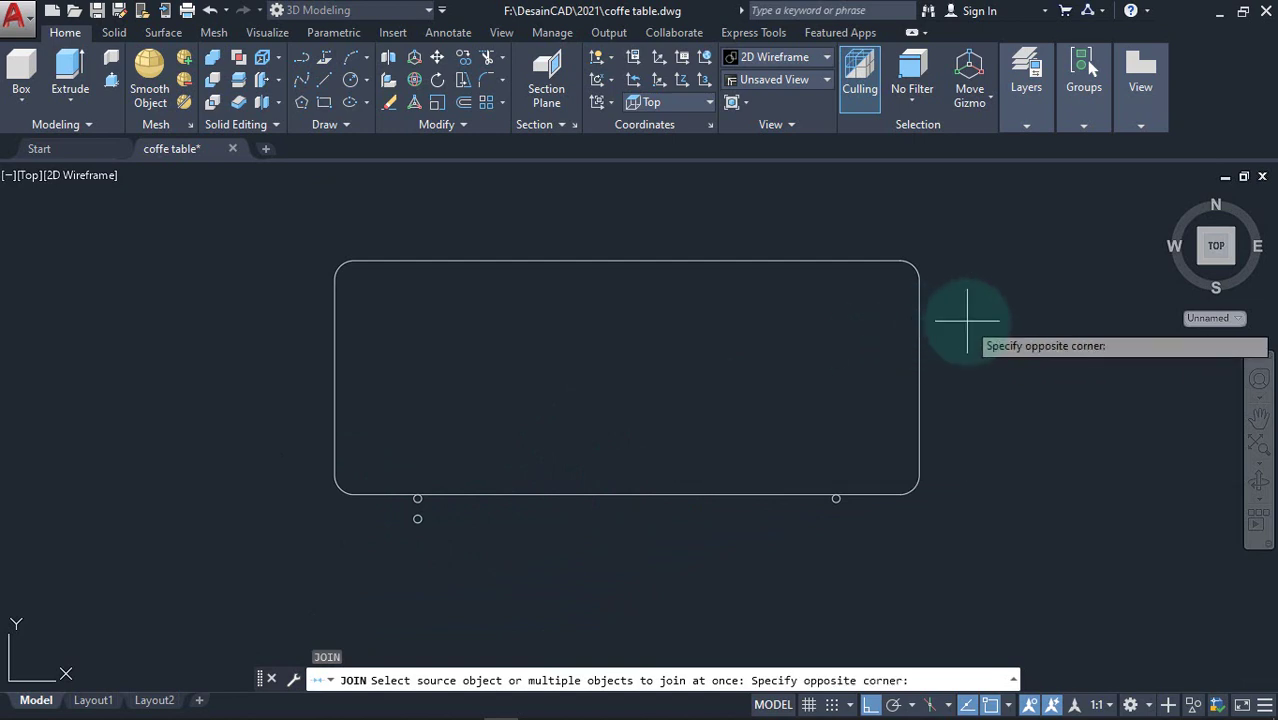
pyautogui.click(280, 223)
pyautogui.click(374, 506)
pyautogui.click(302, 449)
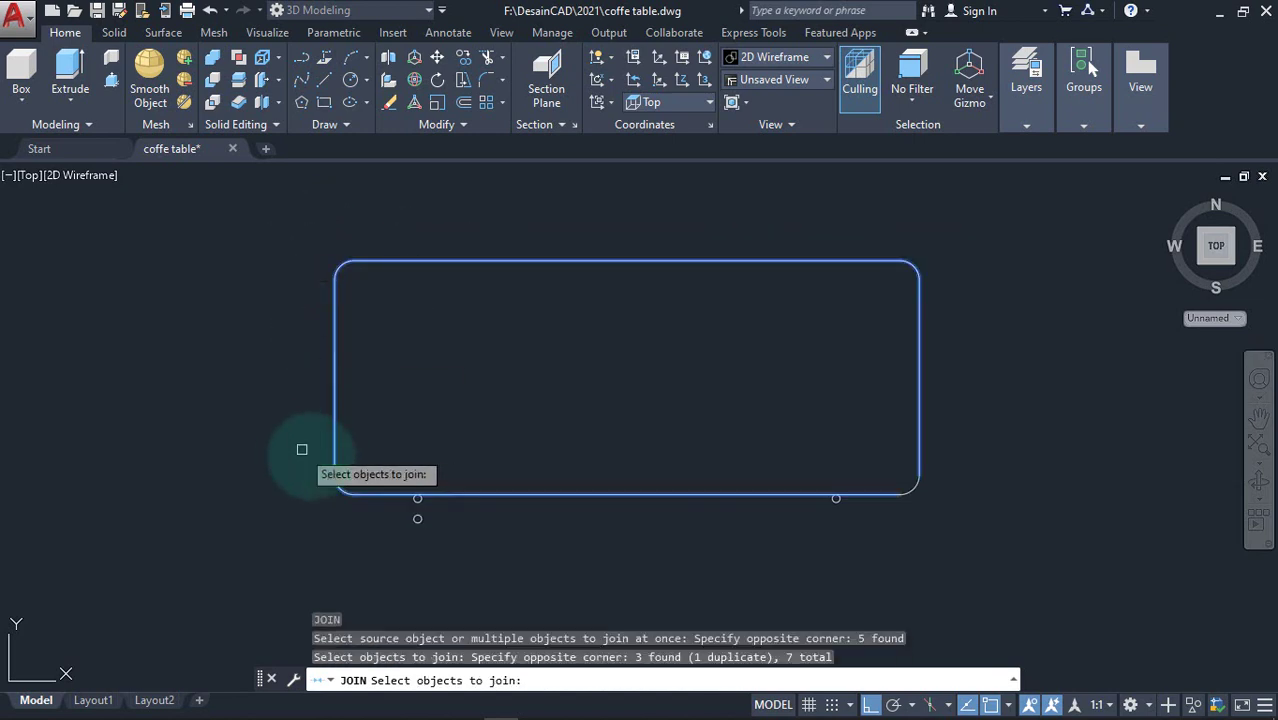
pyautogui.click(938, 510)
pyautogui.click(876, 437)
pyautogui.press('Return')
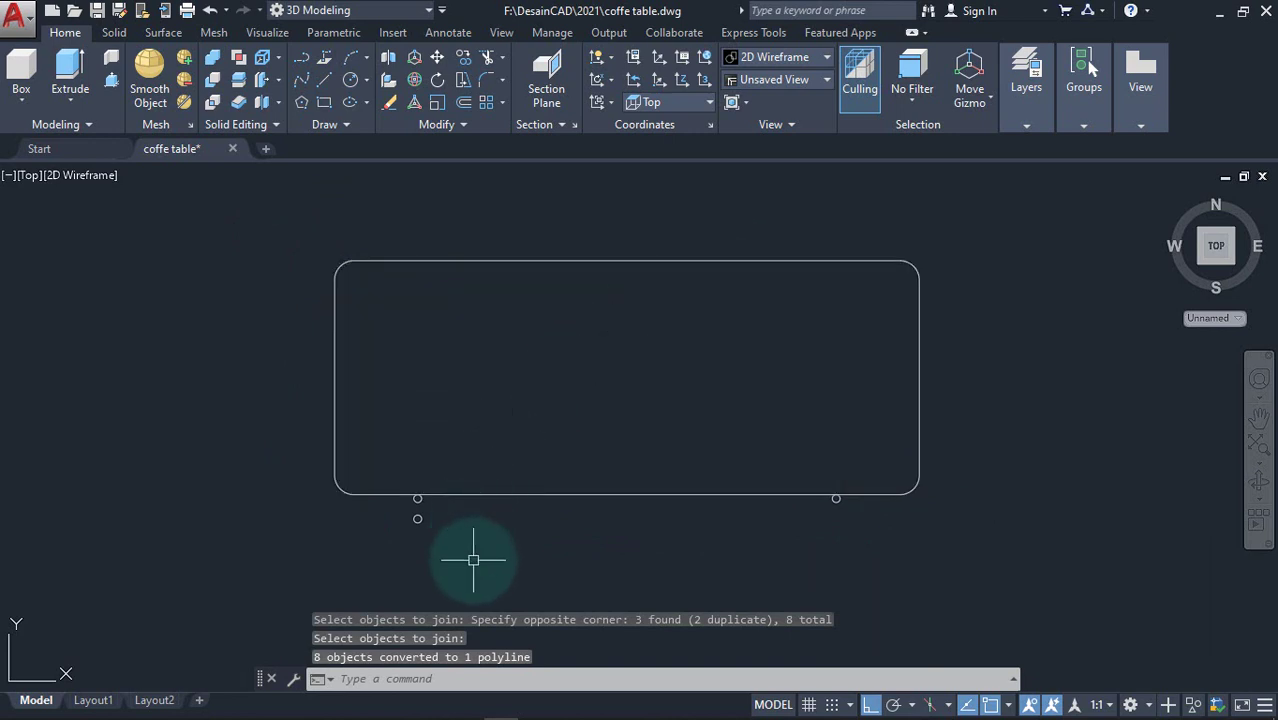
# Sweep the lower small circle along the polyline to form the tube ring
pyautogui.write('swep')
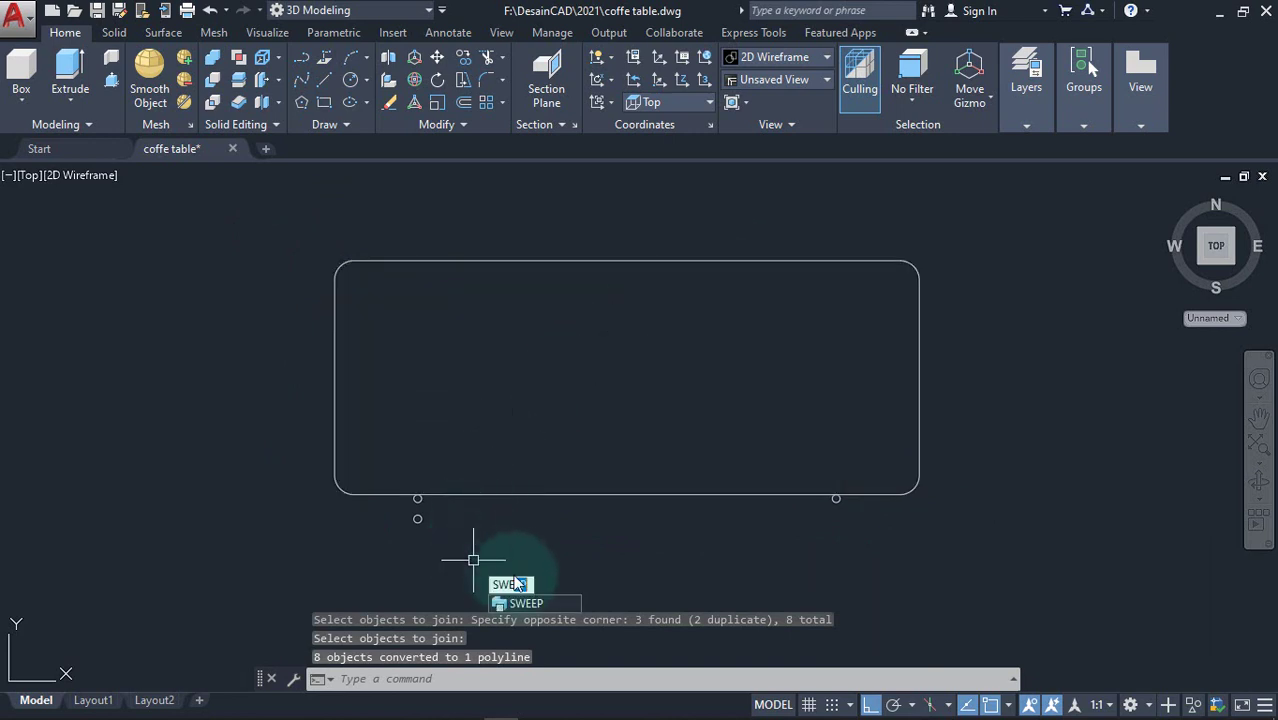
pyautogui.press('Return')
pyautogui.click(418, 520)
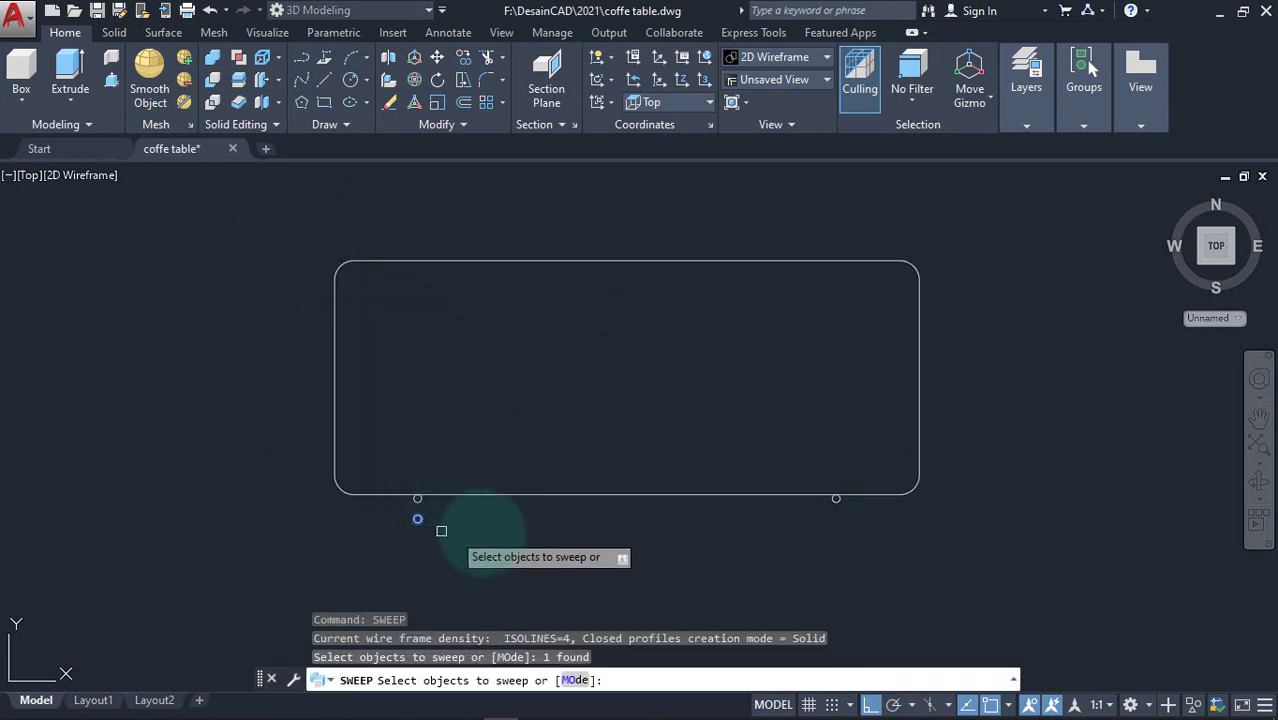
pyautogui.press('Return')
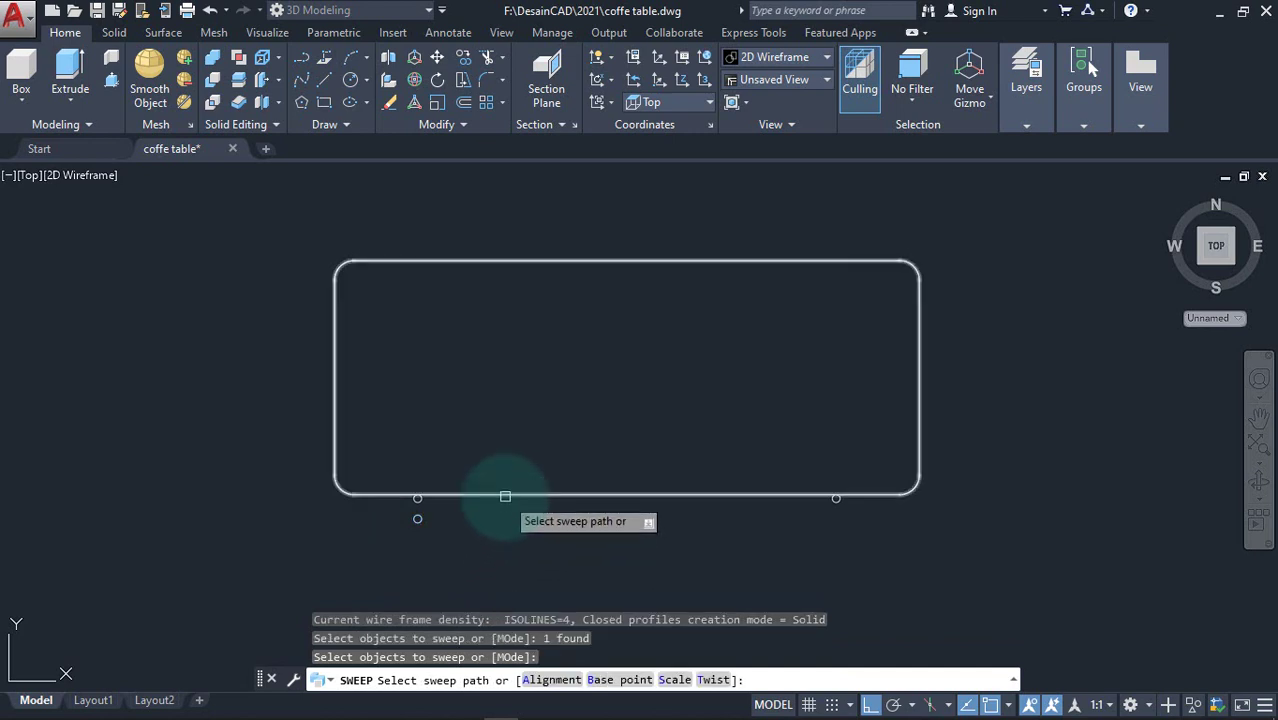
pyautogui.click(505, 497)
pyautogui.scroll(2, 425, 512)
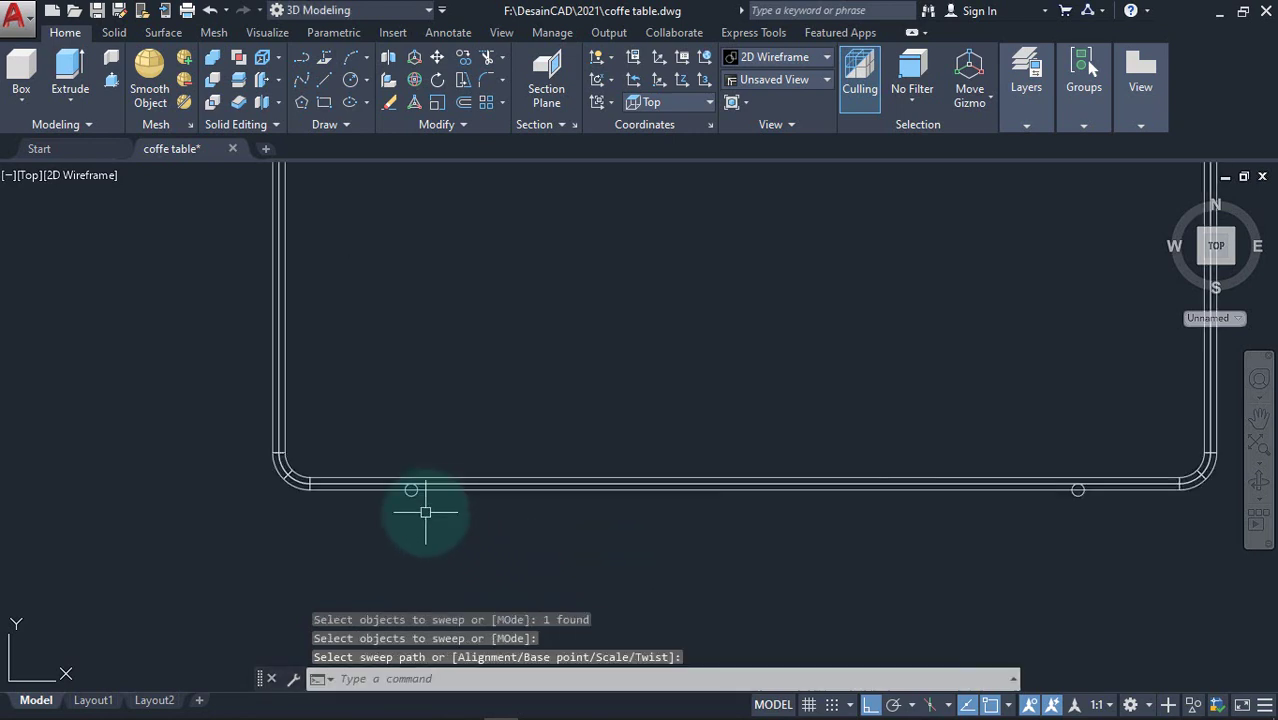
pyautogui.scroll(-2, 425, 512)
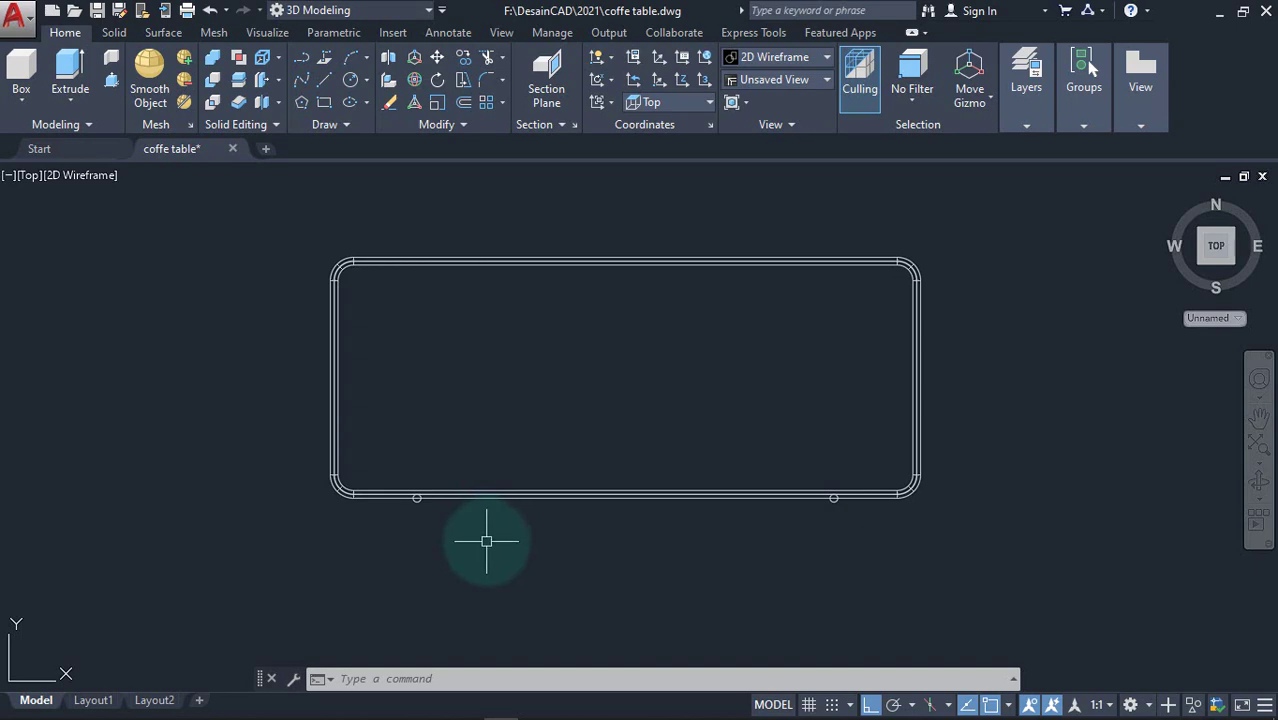
# Copy the tube ring upward at 100, 200, 300 and 400 units
pyautogui.moveTo(487, 541)
pyautogui.keyDown('shift'); pyautogui.mouseDown(button='middle')
pyautogui.moveTo(531, 477)
pyautogui.moveTo(495, 439)
pyautogui.mouseUp(button='middle'); pyautogui.keyUp('shift')
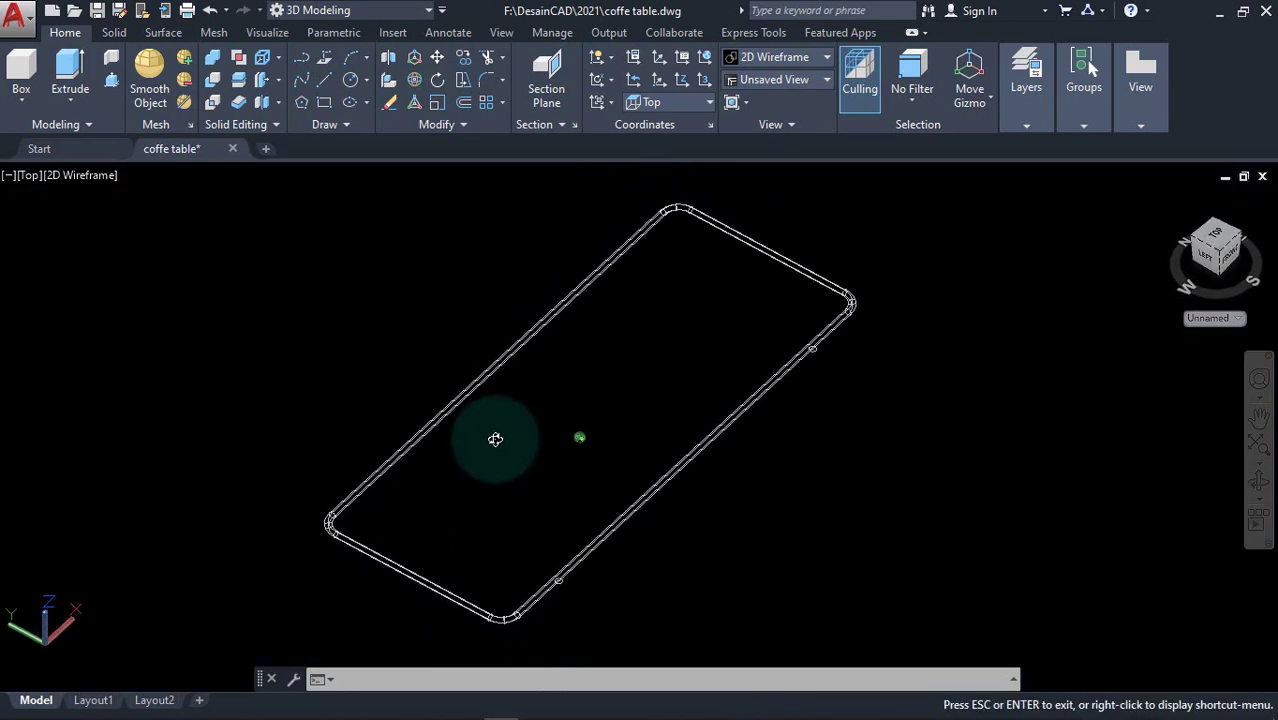
pyautogui.scroll(3, 515, 445)
pyautogui.write('c')
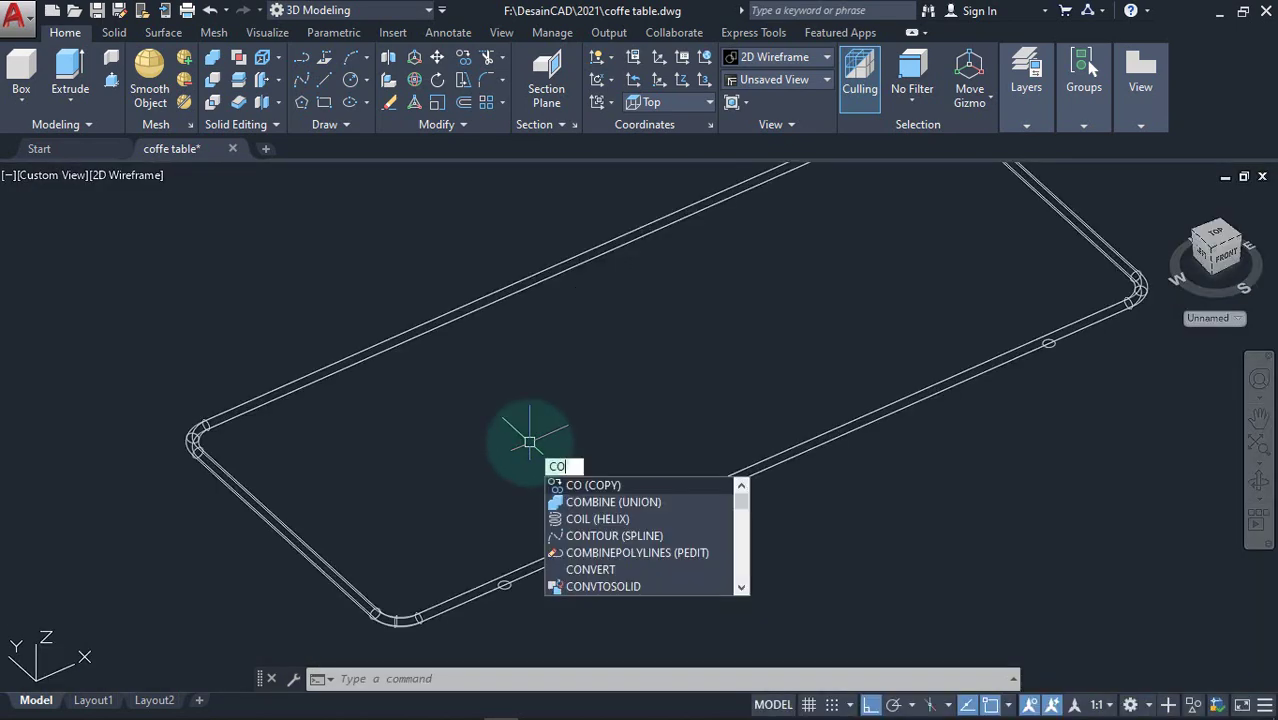
pyautogui.press('Return')
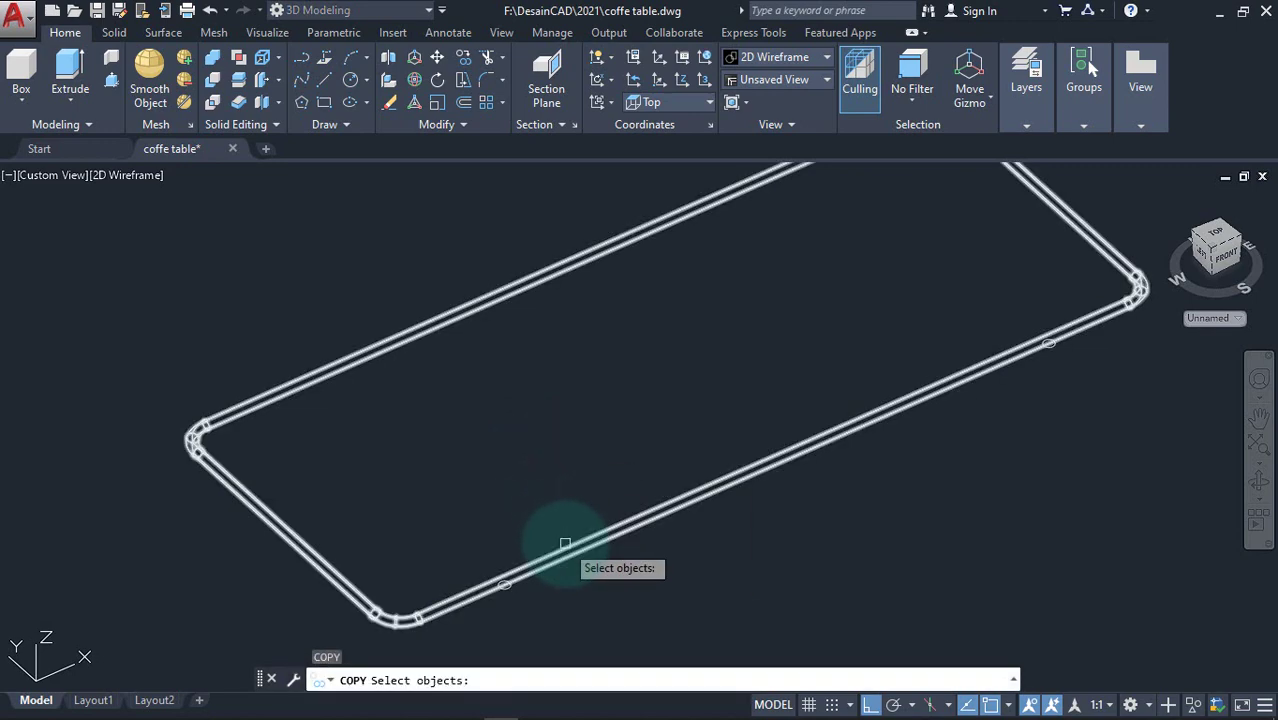
pyautogui.click(566, 548)
pyautogui.press('Return')
pyautogui.click(730, 571)
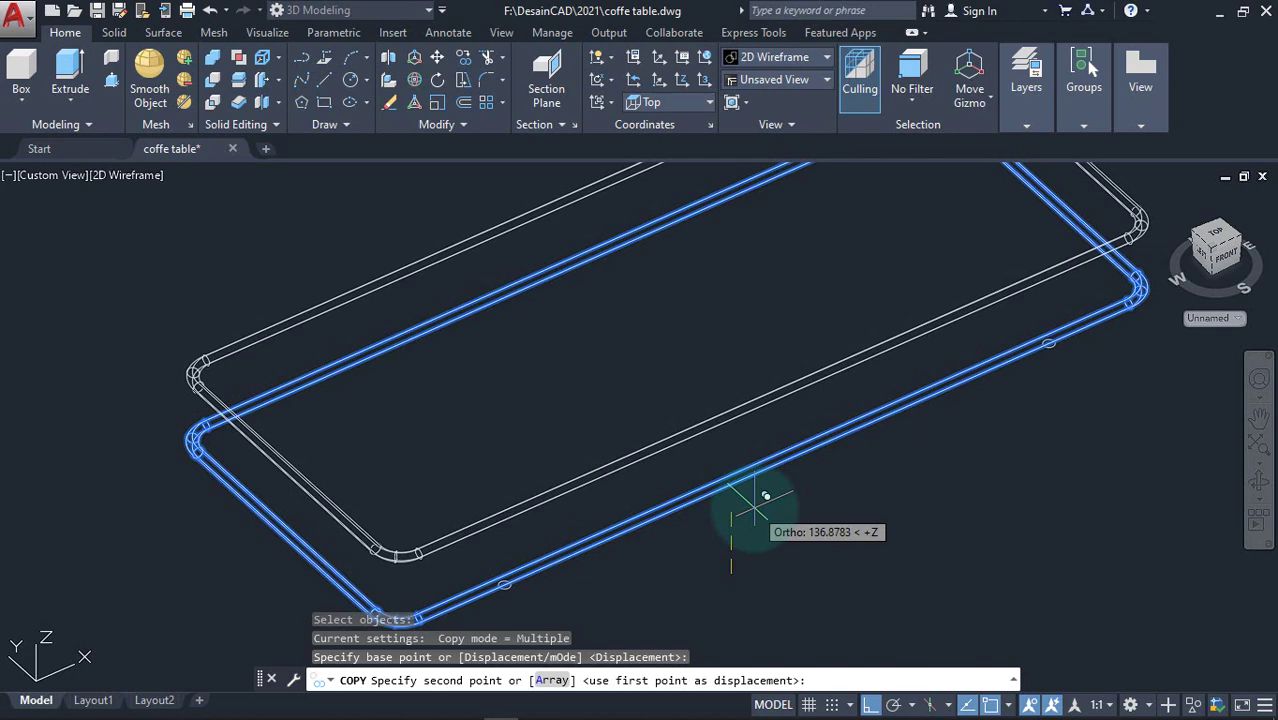
pyautogui.write('100')
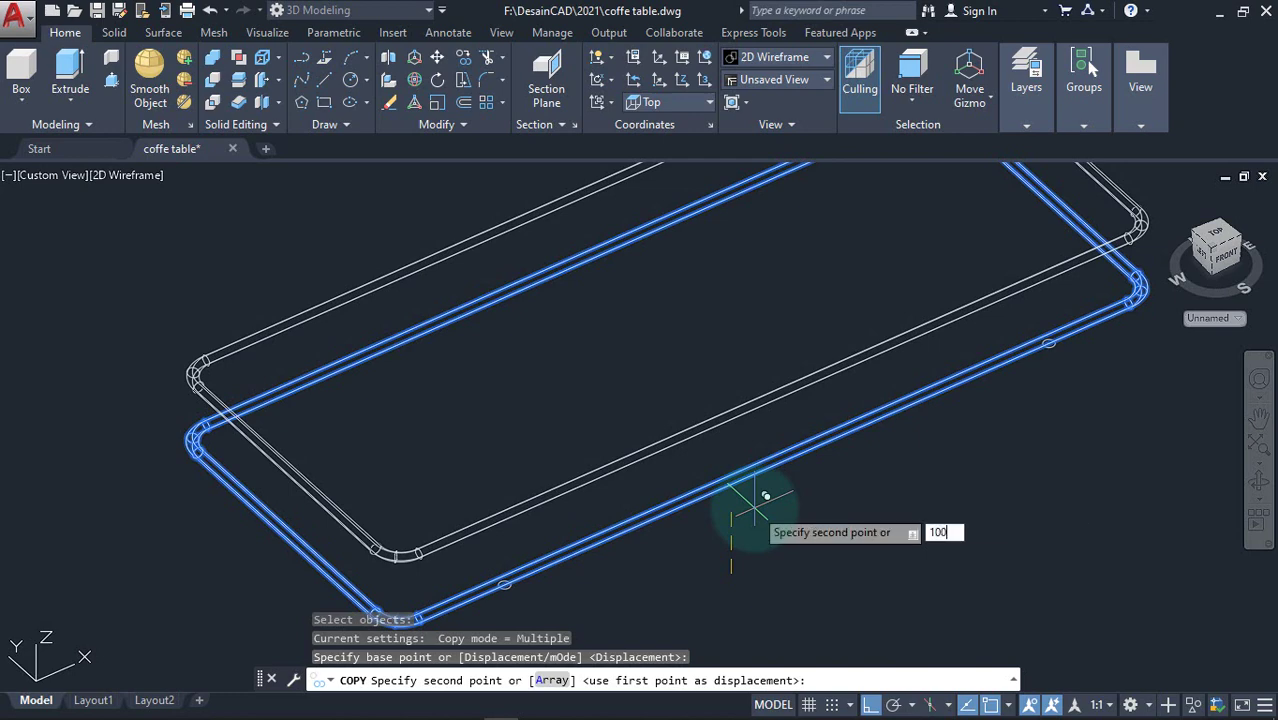
pyautogui.press('Return')
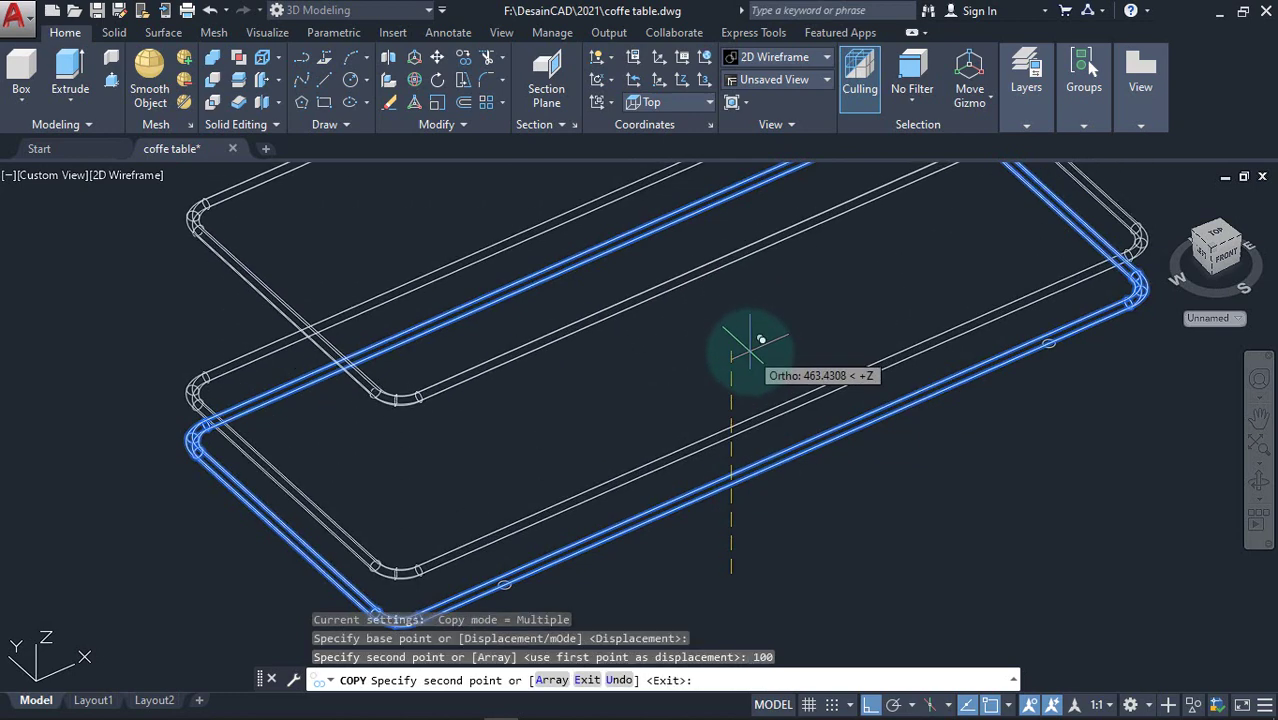
pyautogui.write('200')
pyautogui.press('Return')
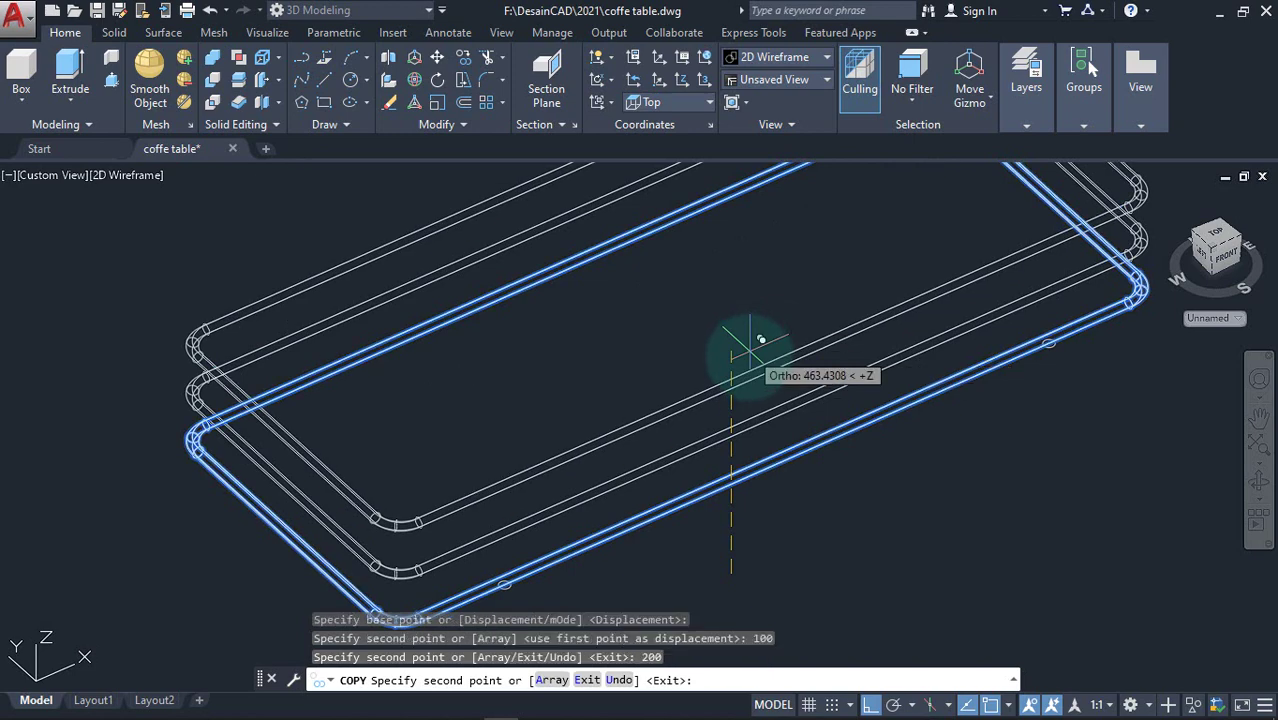
pyautogui.write('300')
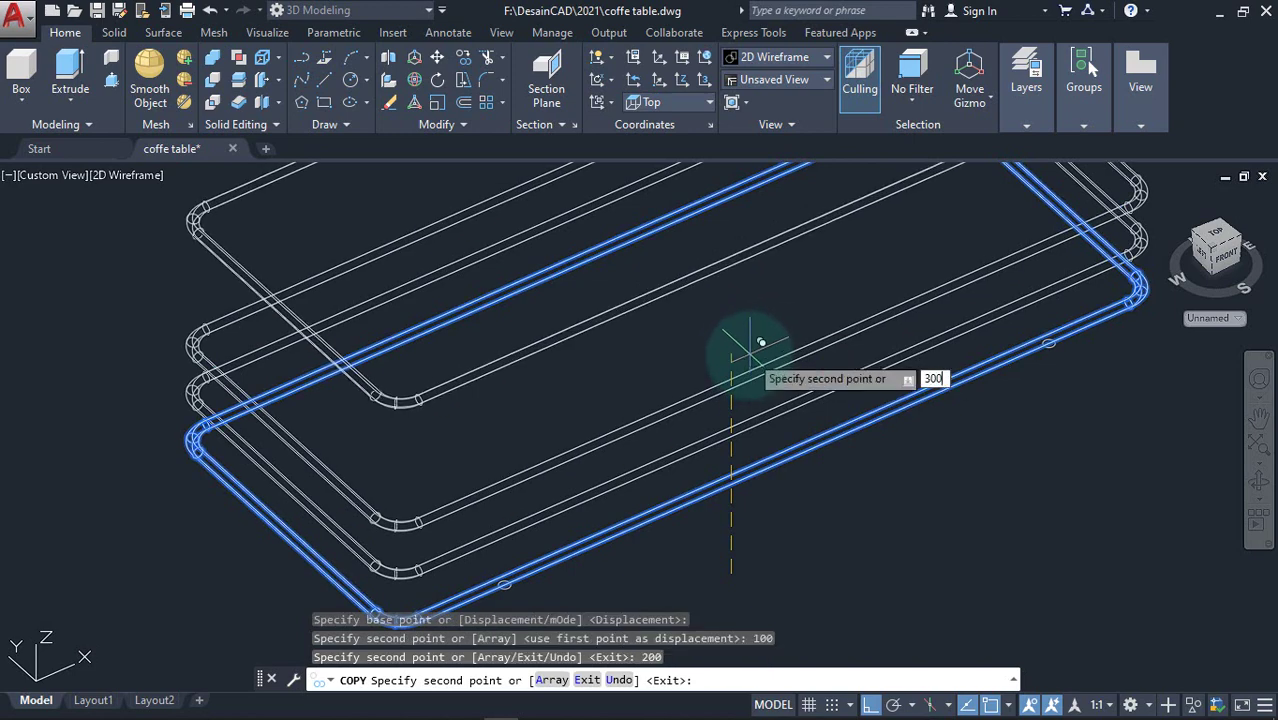
pyautogui.press('Return')
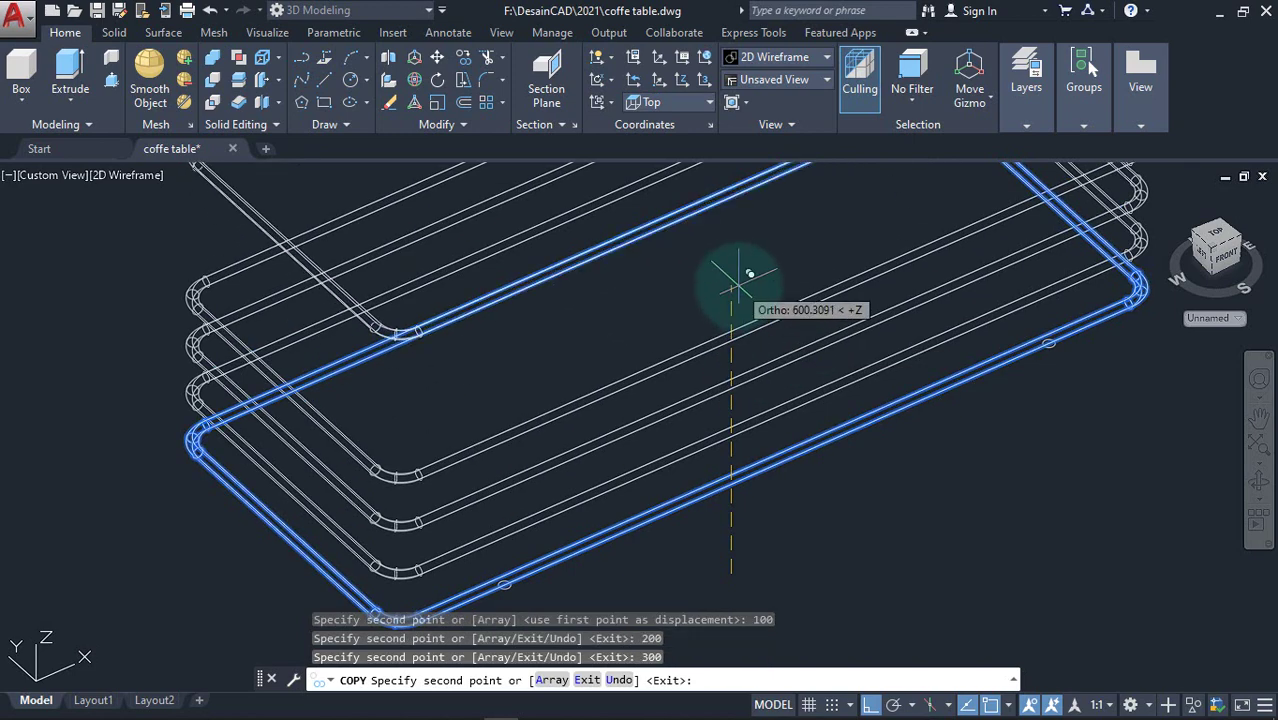
pyautogui.write('400')
pyautogui.press('Return')
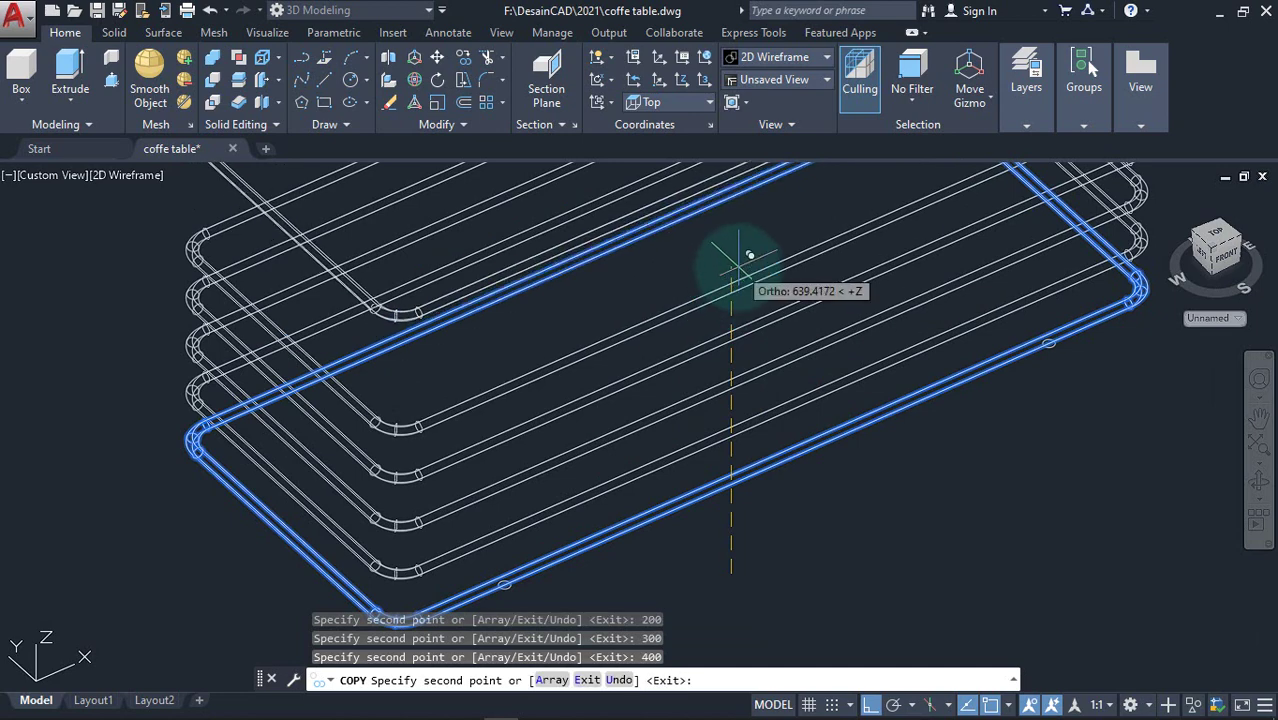
# Place a 600-unit ring copy, then undo it and end copying
pyautogui.write('600')
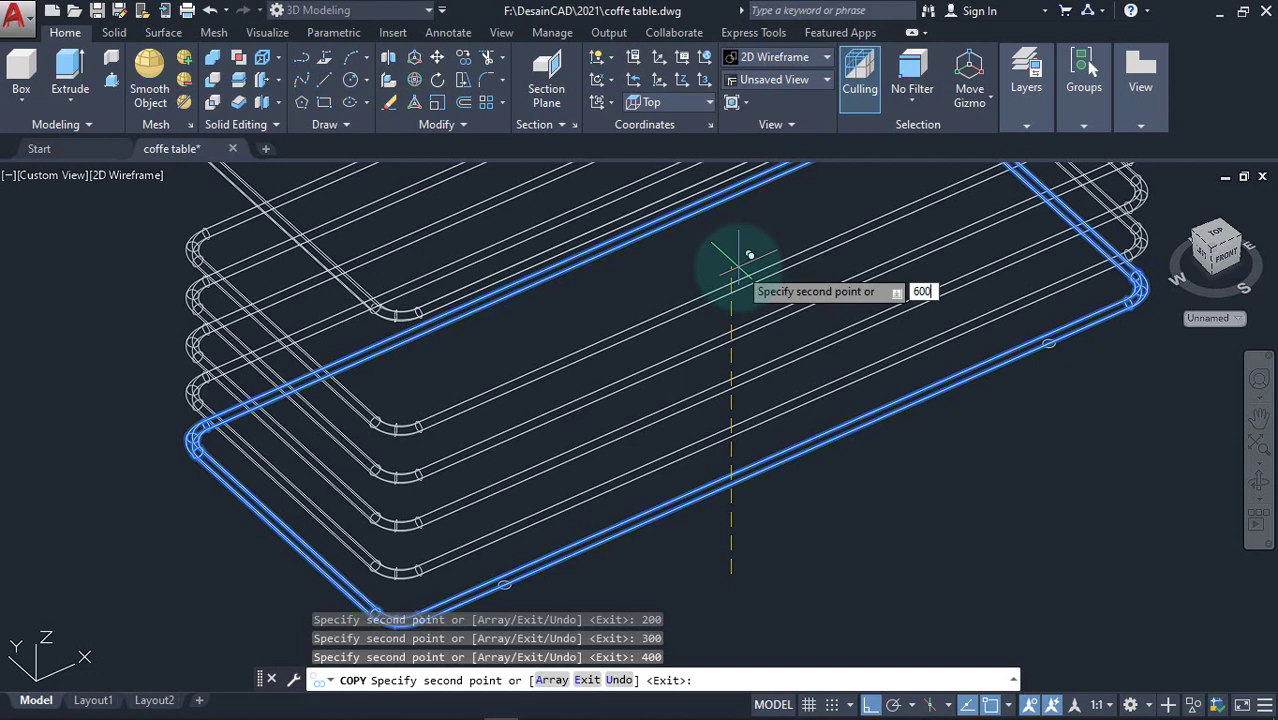
pyautogui.press('Return')
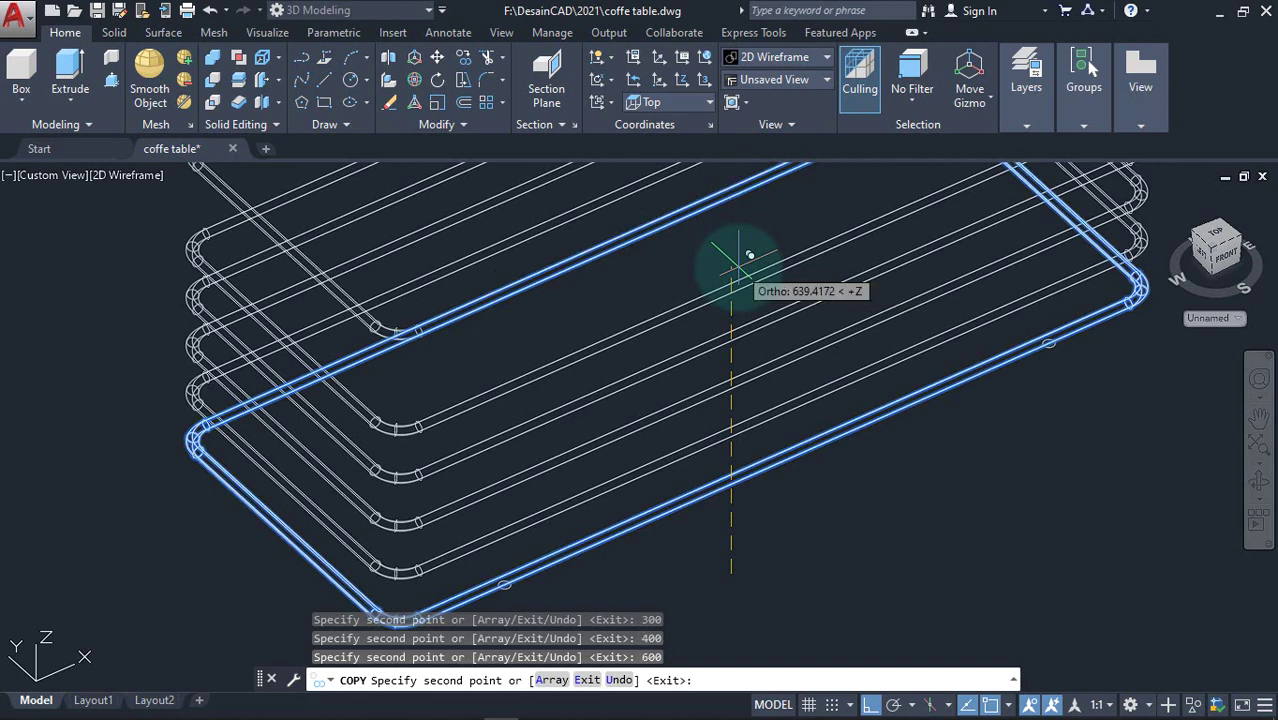
pyautogui.hotkey('ctrl', 'z')
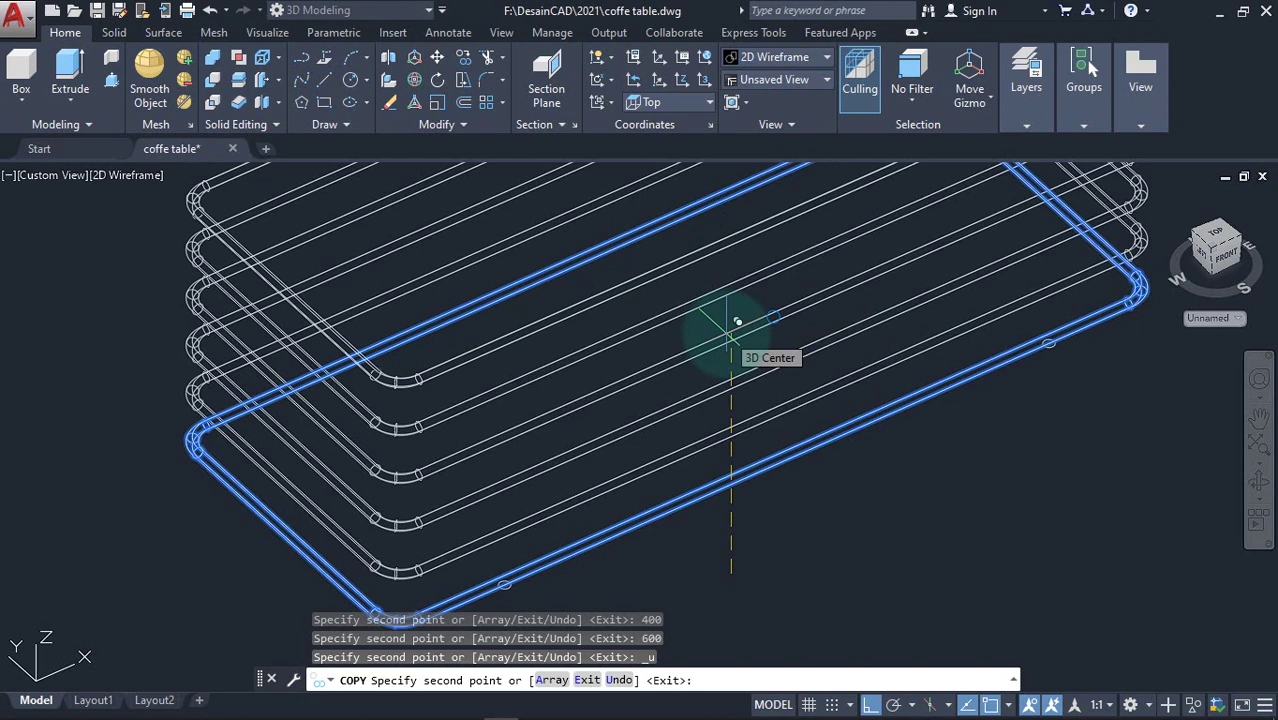
pyautogui.press('Escape')
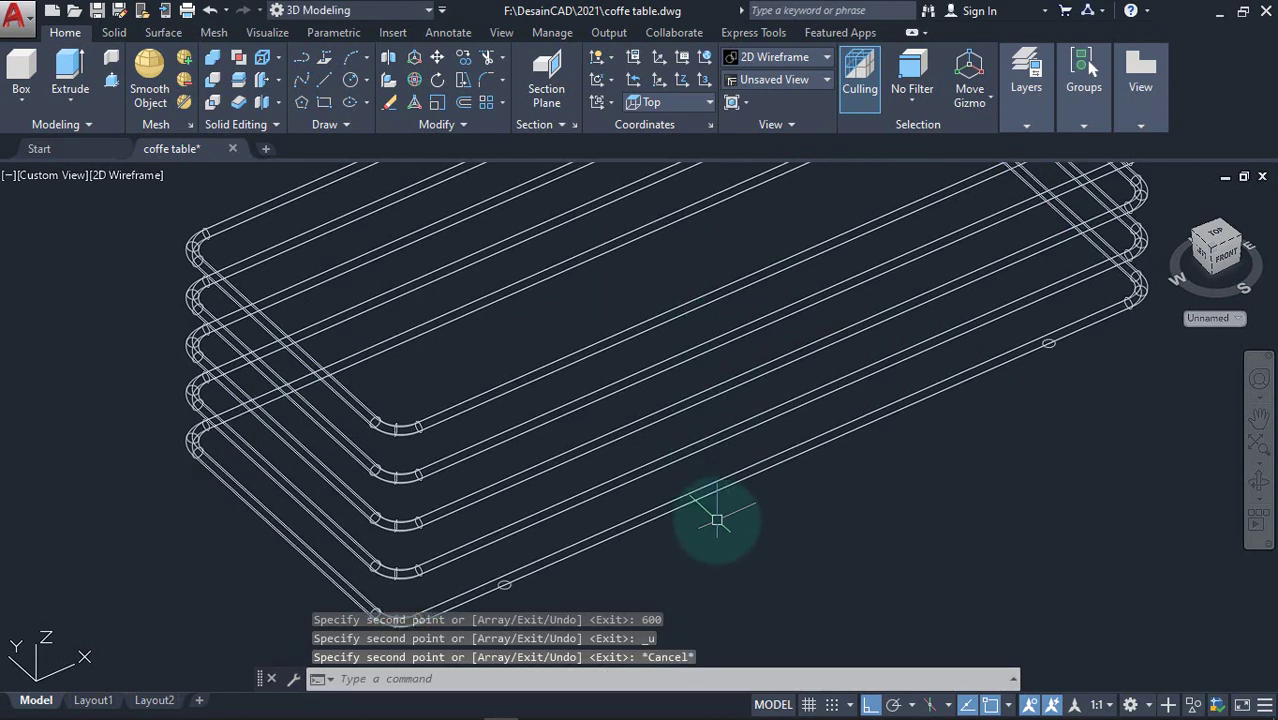
pyautogui.moveTo(713, 513); pyautogui.dragTo(708, 522, button='middle')
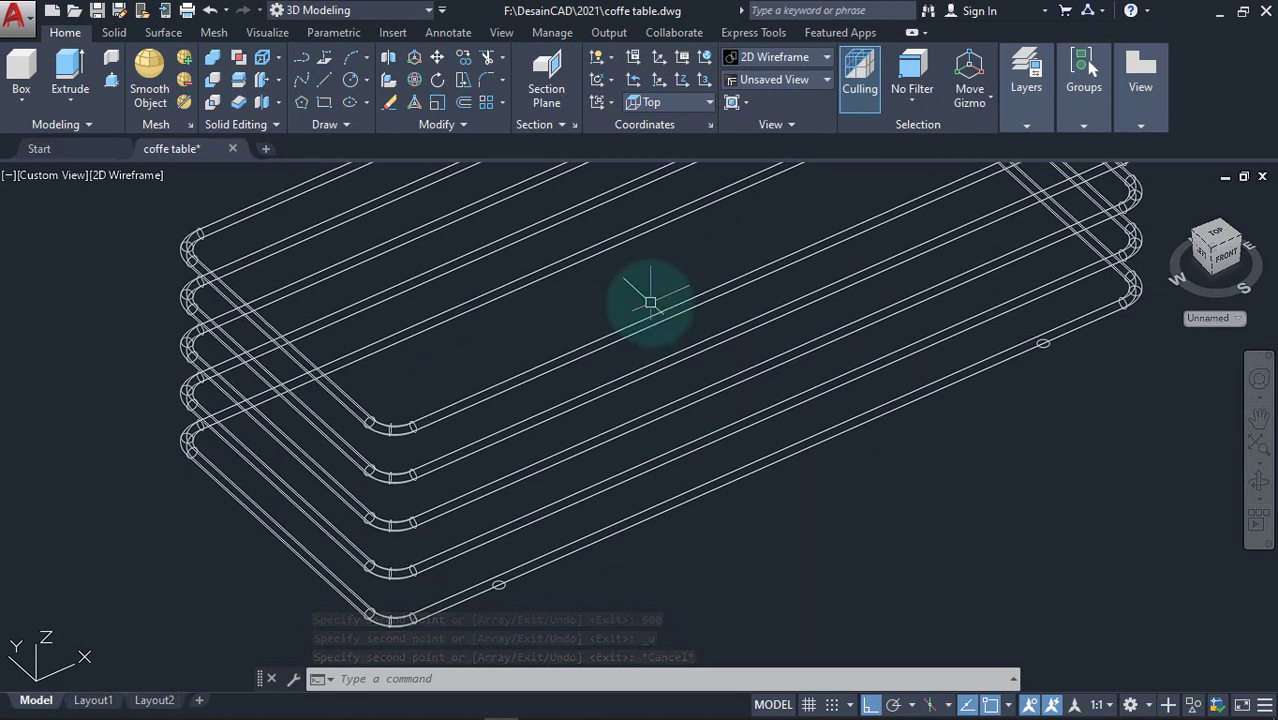
# Copy the top ring another 100 units higher
pyautogui.write('co')
pyautogui.press('Return')
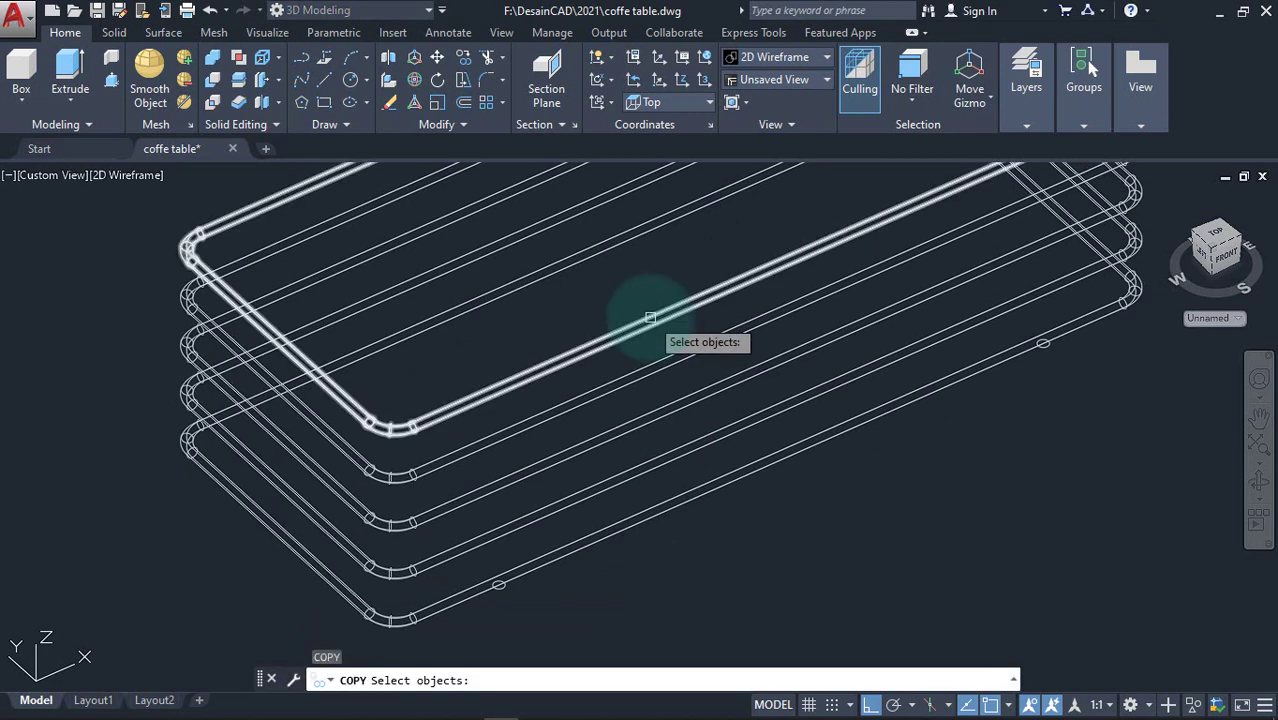
pyautogui.click(642, 305)
pyautogui.press('Return')
pyautogui.click(625, 280)
pyautogui.write('100')
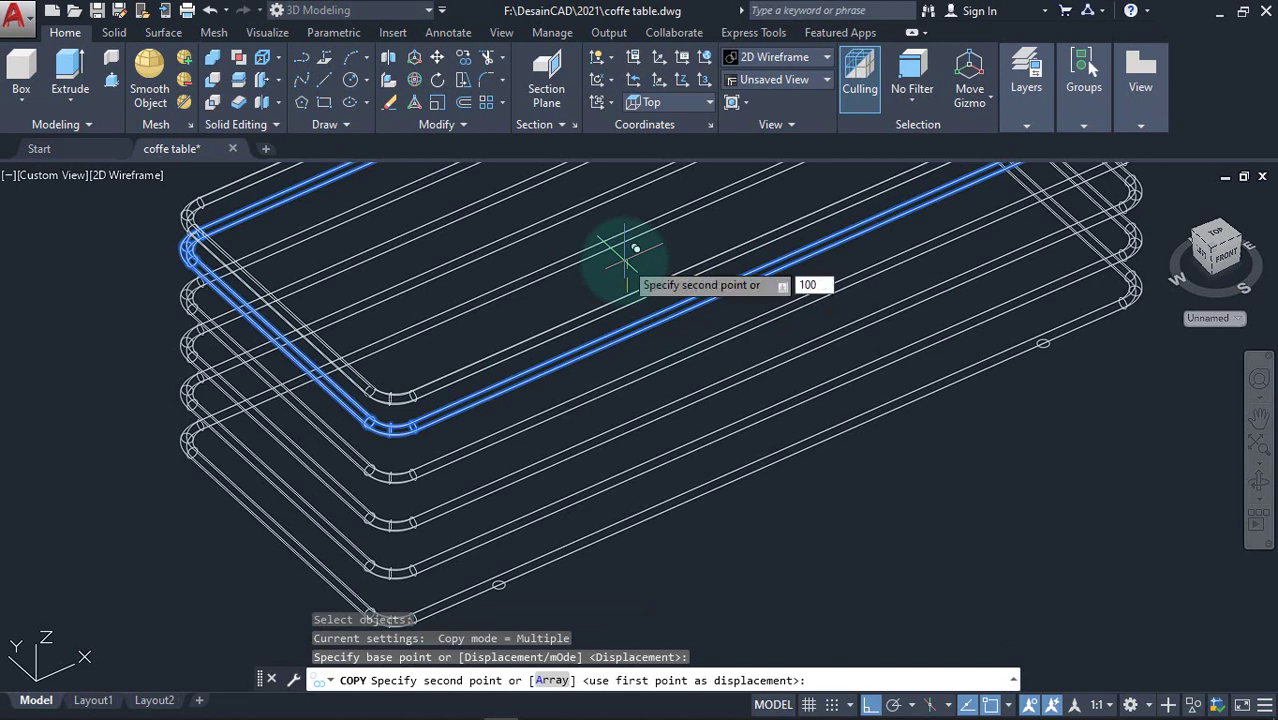
pyautogui.press('Return')
pyautogui.press('Return')
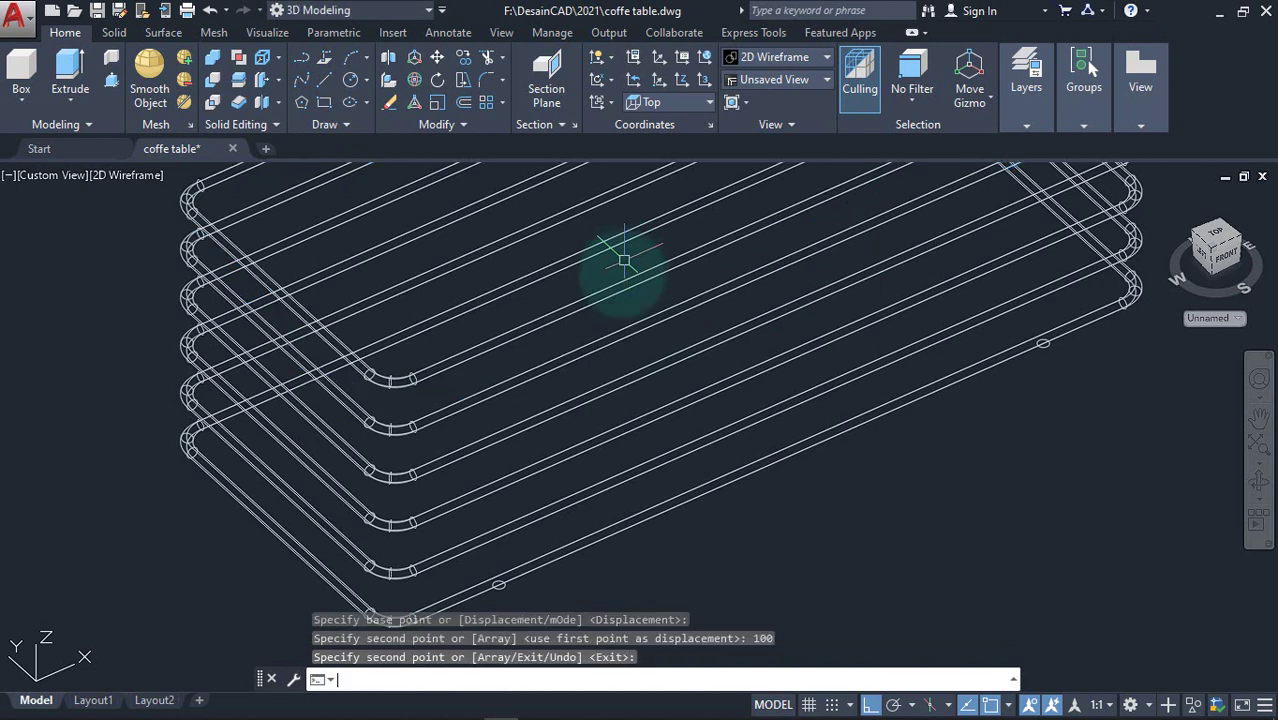
pyautogui.scroll(-2, 624, 257)
pyautogui.moveTo(644, 313); pyautogui.dragTo(844, 287, button='middle')
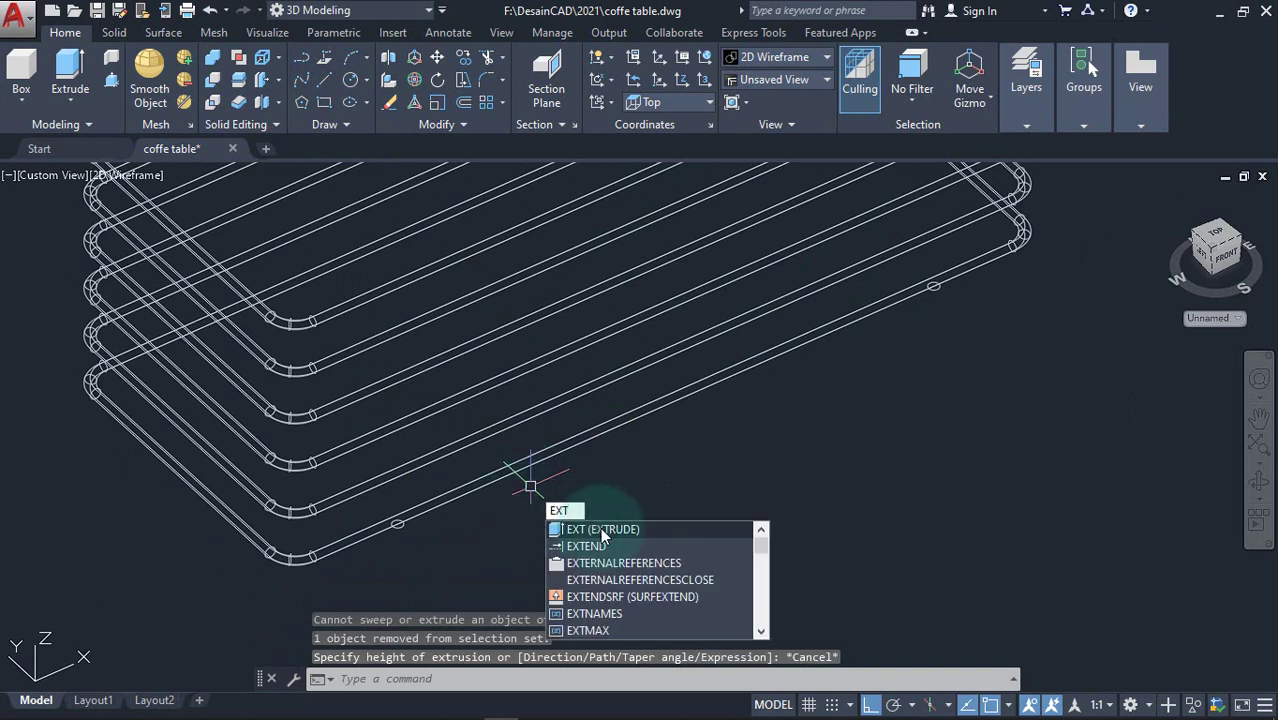
# Extrude both small circle profiles 500 units upward into vertical rods
pyautogui.click(601, 529)
pyautogui.scroll(5, 420, 480)
pyautogui.click(308, 340)
pyautogui.click(497, 482)
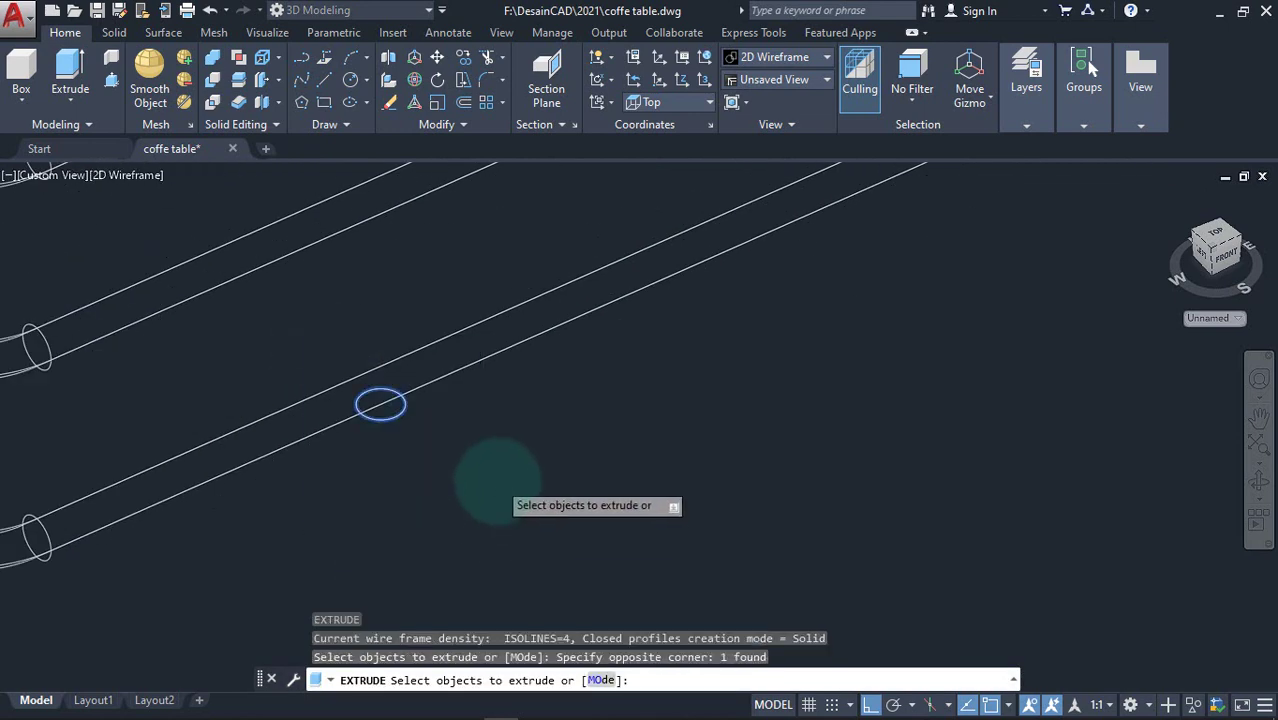
pyautogui.scroll(-5, 497, 482)
pyautogui.scroll(5, 859, 362)
pyautogui.click(534, 271)
pyautogui.click(688, 441)
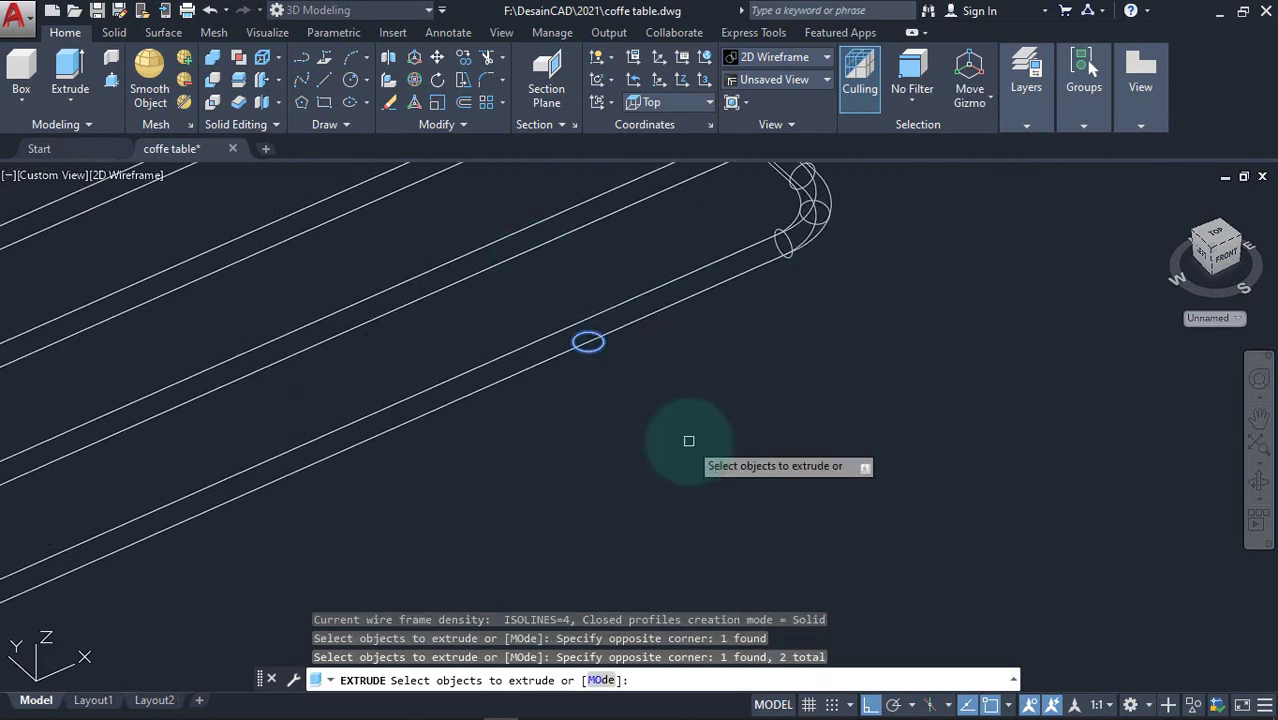
pyautogui.scroll(-5, 700, 420)
pyautogui.press('Return')
pyautogui.write('500')
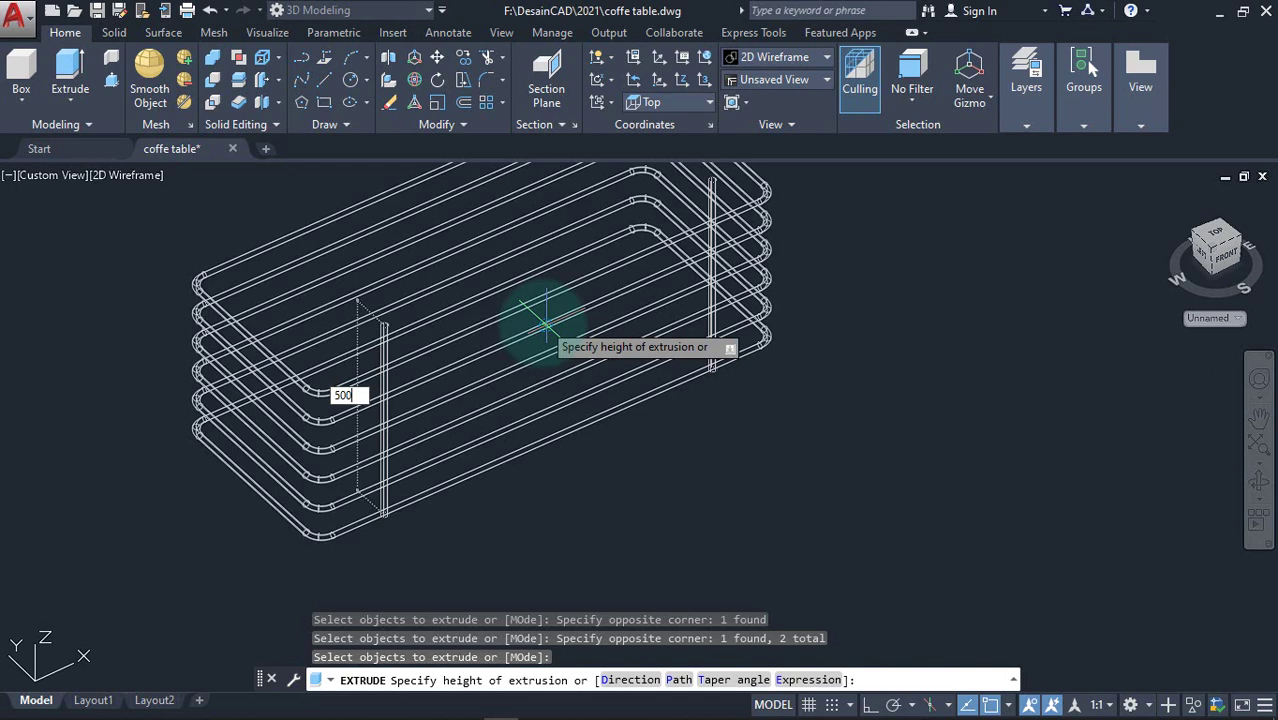
pyautogui.press('Return')
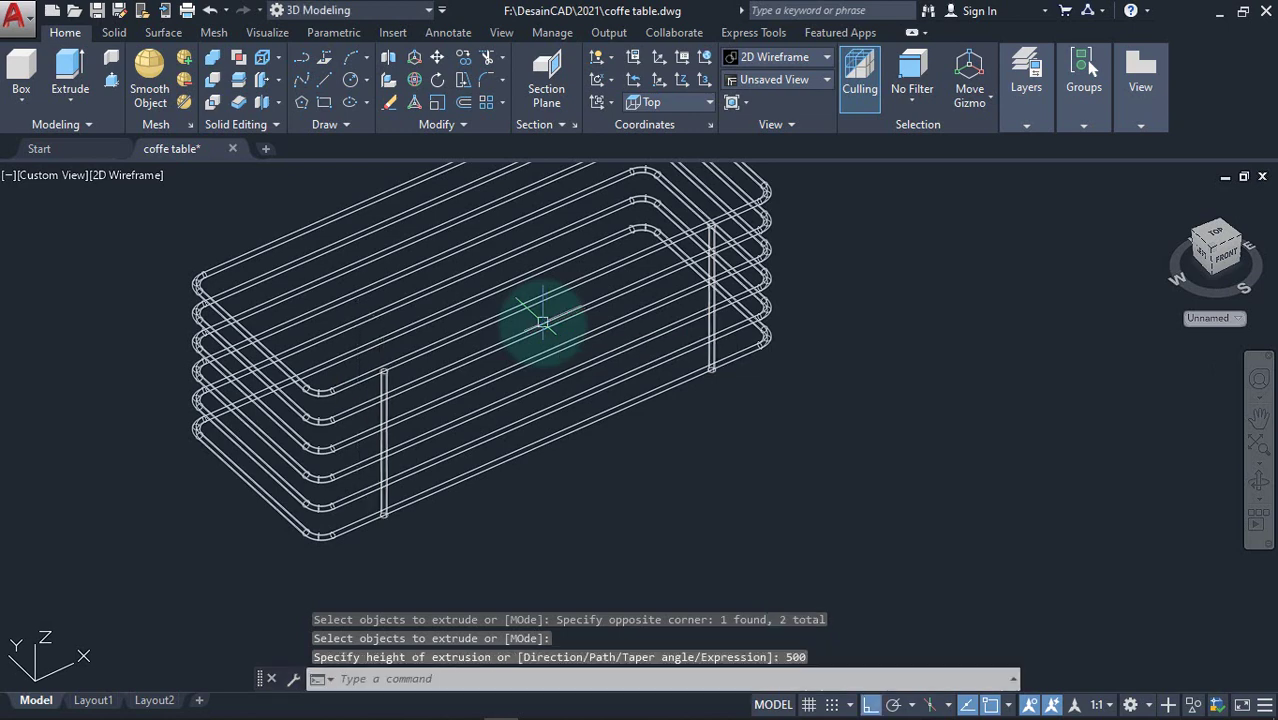
pyautogui.moveTo(471, 365); pyautogui.dragTo(548, 365, button='middle')
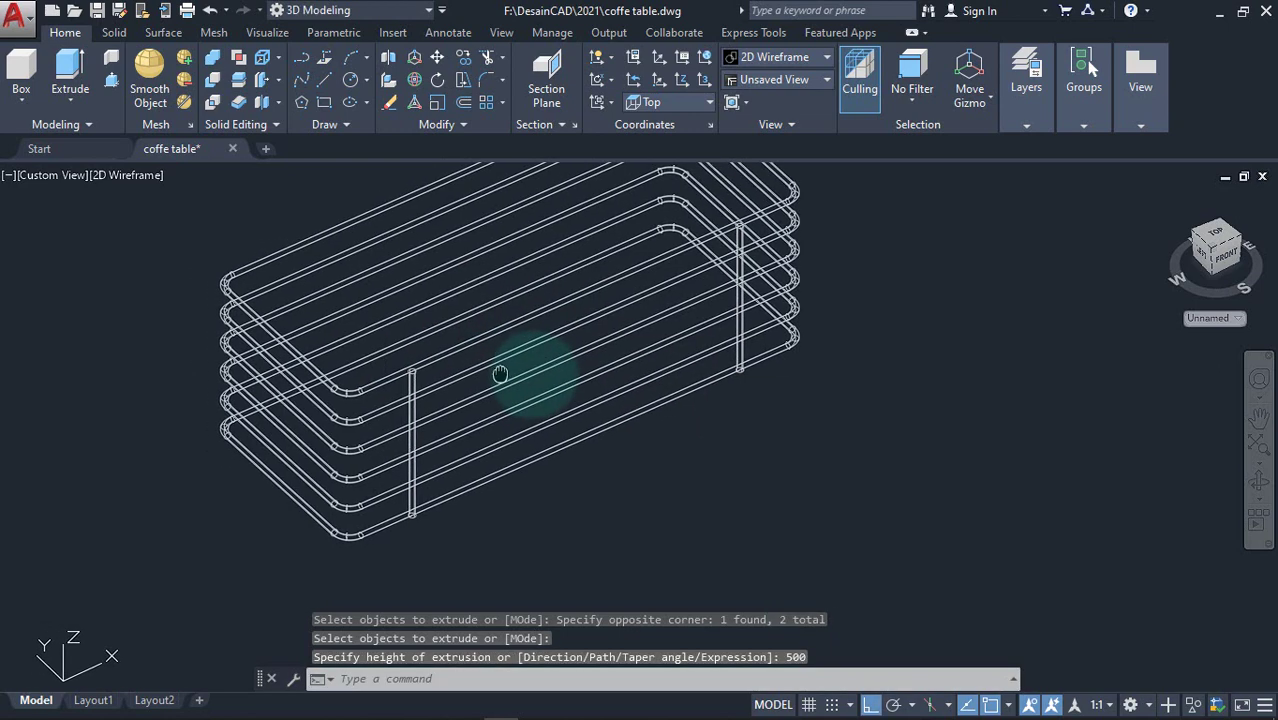
# Shade the rings and uprights in the Conceptual visual style, then inspect the top ring
pyautogui.click(147, 178)
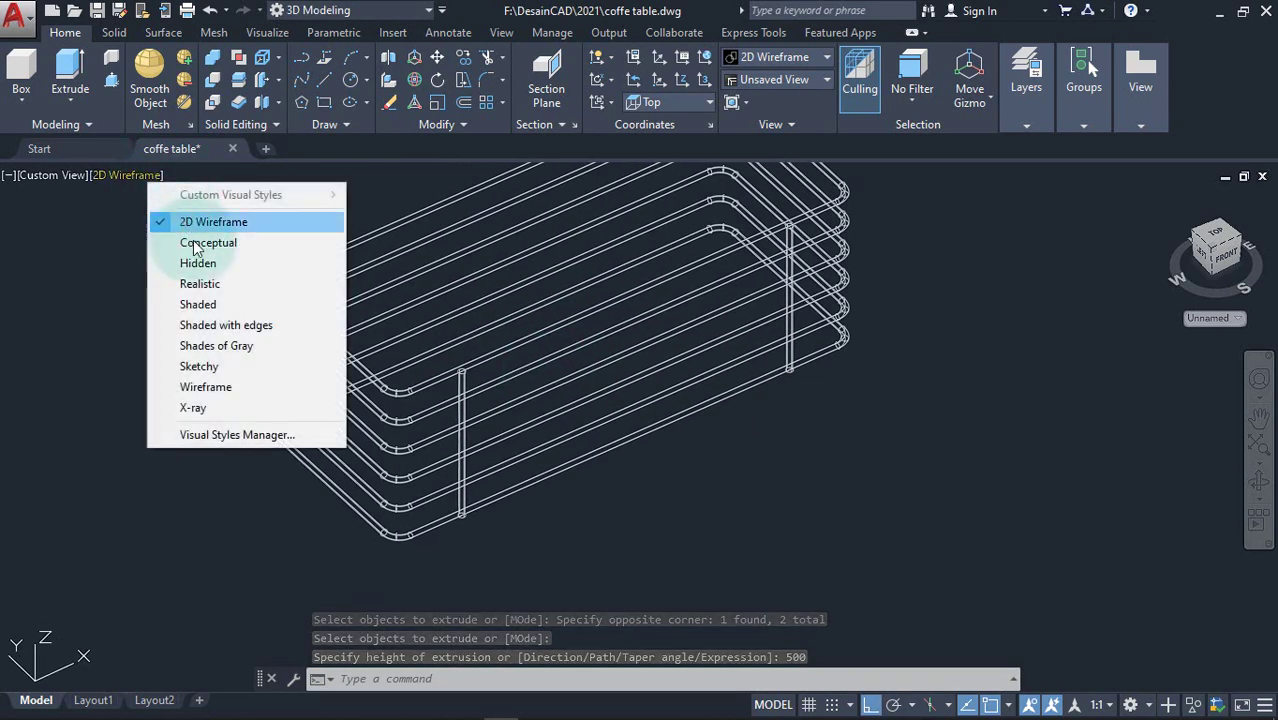
pyautogui.click(195, 243)
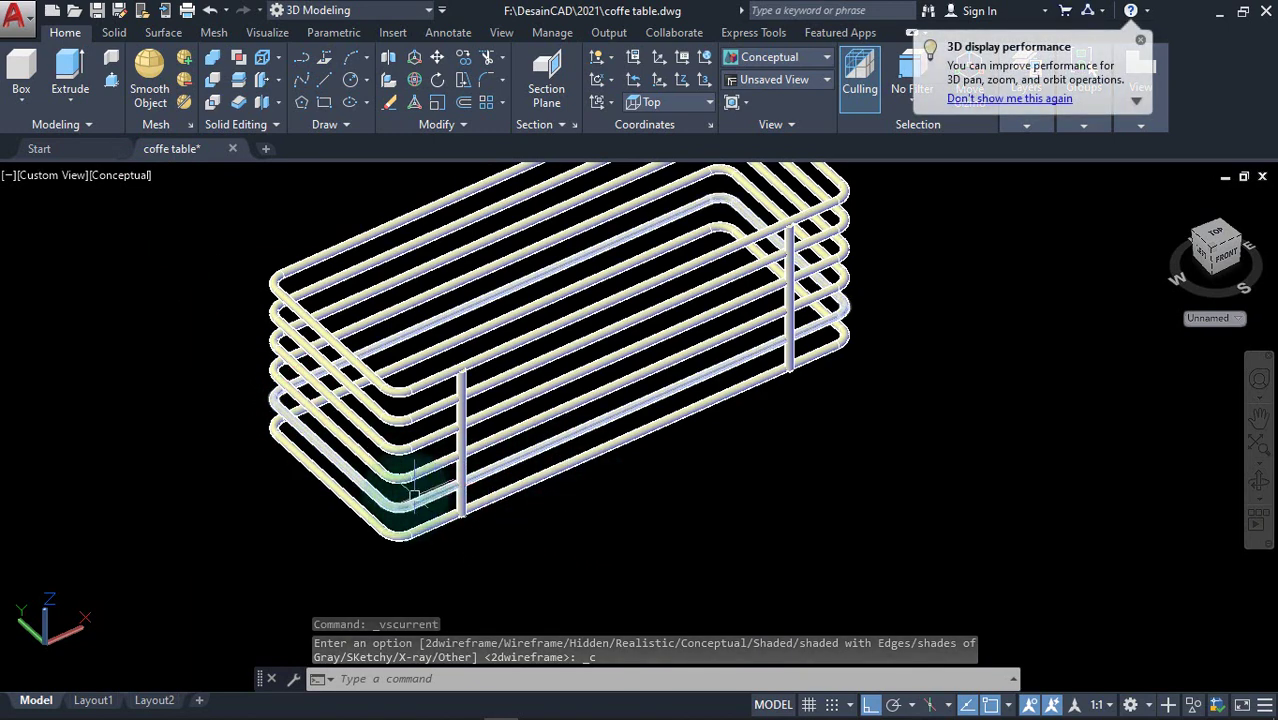
pyautogui.scroll(5, 470, 380)
pyautogui.scroll(-1, 470, 385)
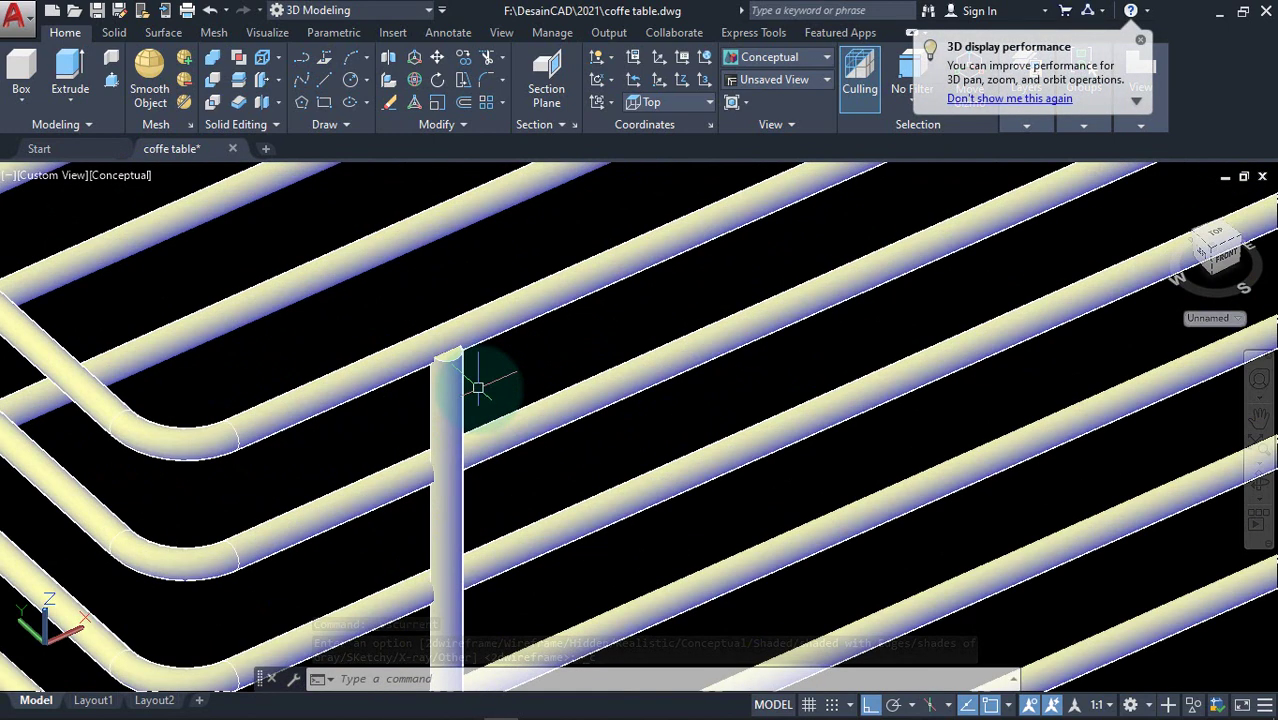
pyautogui.scroll(-1, 470, 382)
pyautogui.scroll(-3, 471, 375)
pyautogui.scroll(-1, 475, 385)
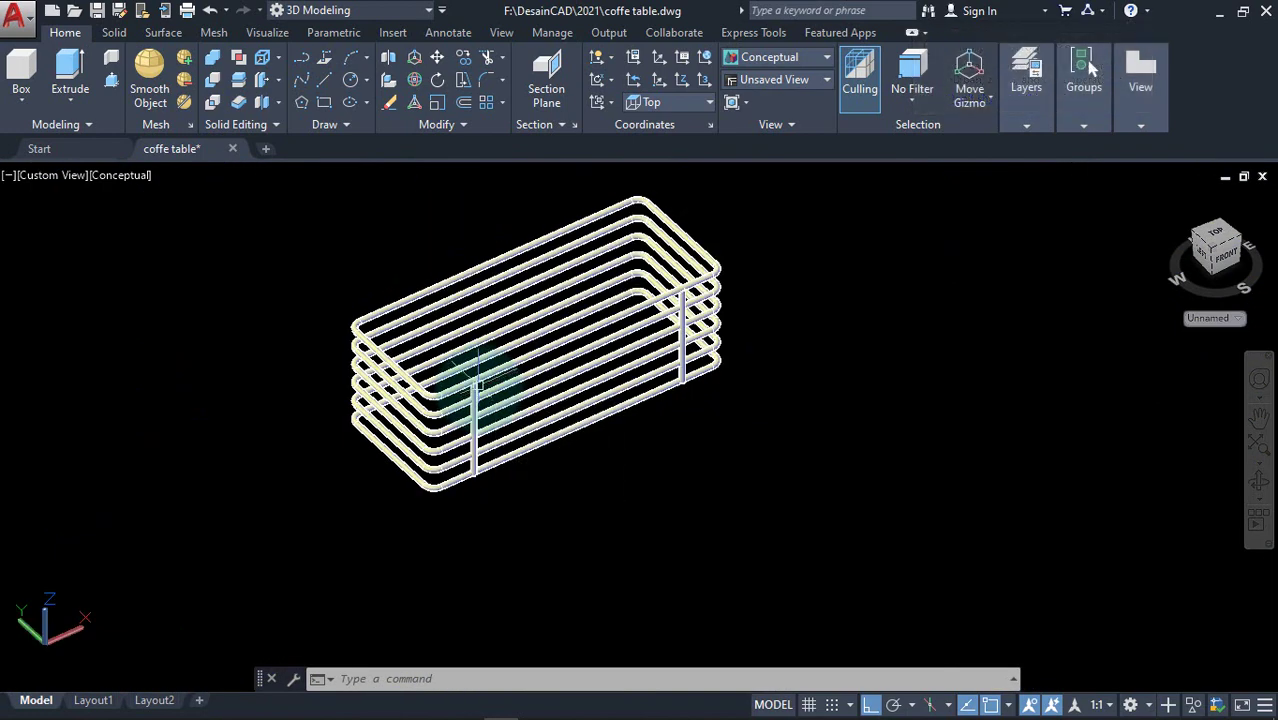
pyautogui.scroll(3, 478, 384)
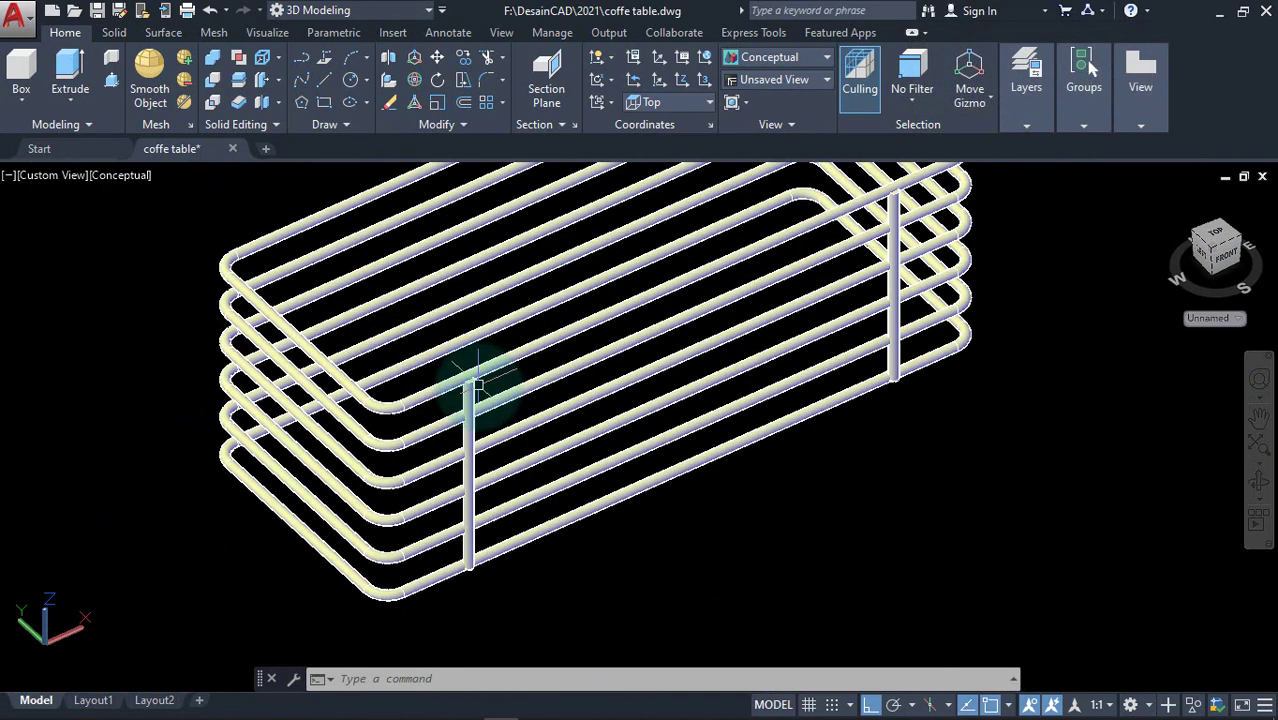
pyautogui.click(400, 392)
pyautogui.press('Escape')
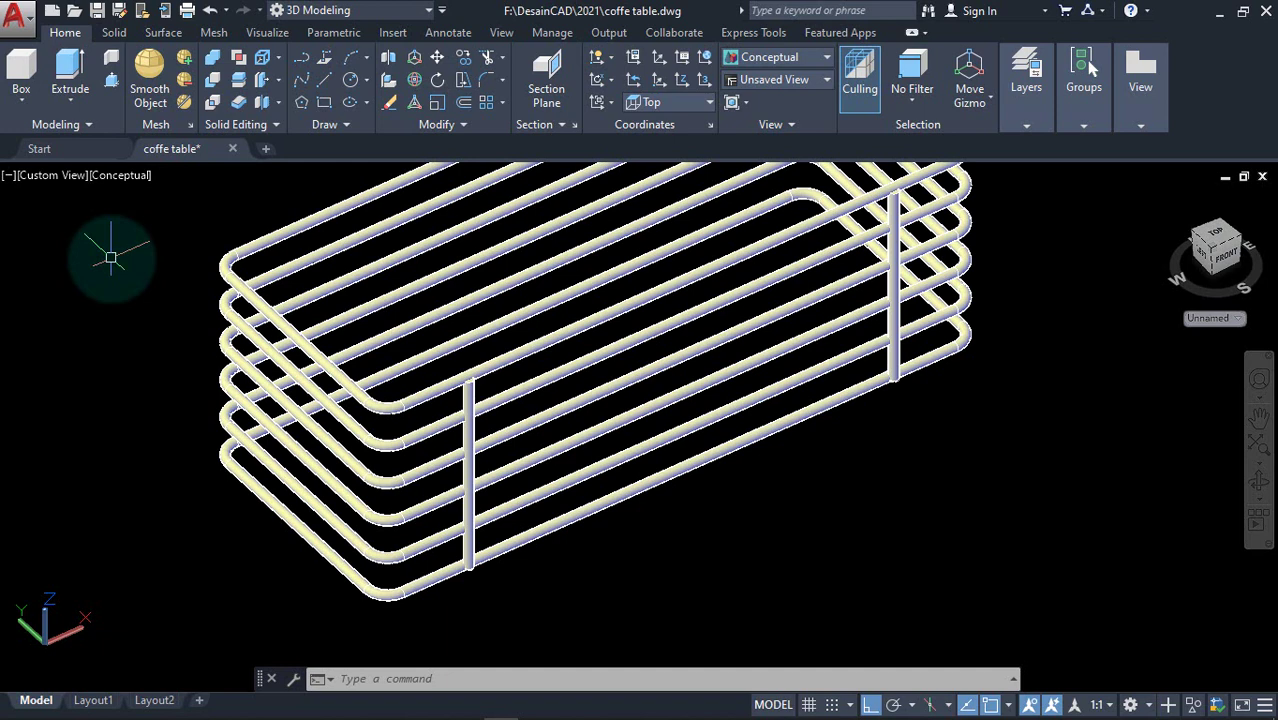
# Orbit briefly, then look straight down on the stacked rings from the Top view
pyautogui.scroll(3, 471, 357)
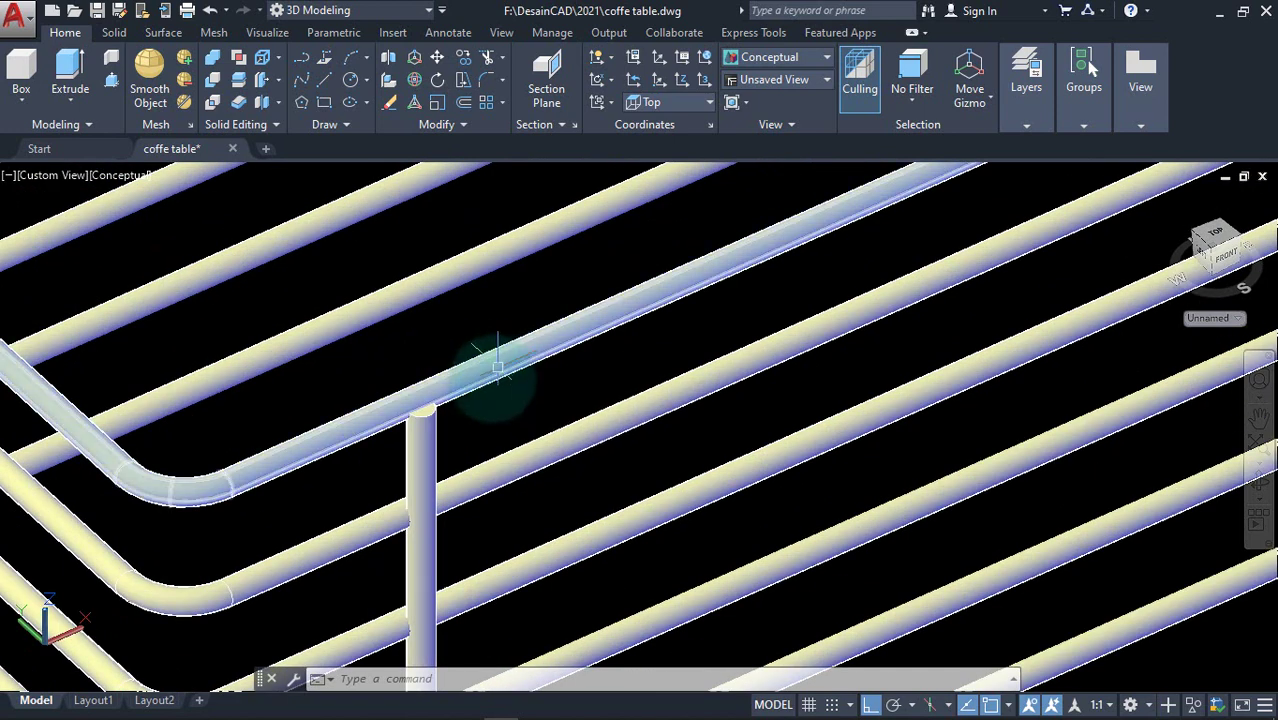
pyautogui.moveTo(485, 396)
pyautogui.keyDown('shift'); pyautogui.mouseDown(button='middle')
pyautogui.moveTo(650, 394)
pyautogui.moveTo(530, 400)
pyautogui.mouseUp(button='middle'); pyautogui.keyUp('shift')
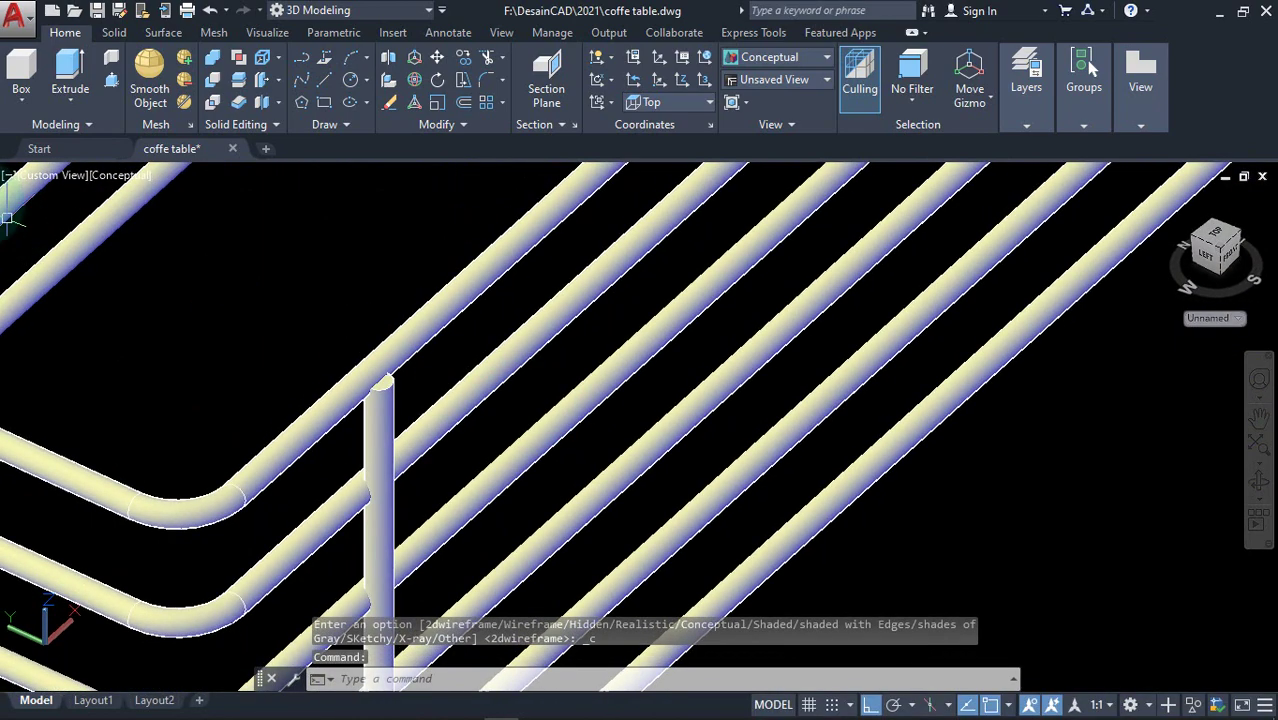
pyautogui.click(68, 176)
pyautogui.click(124, 219)
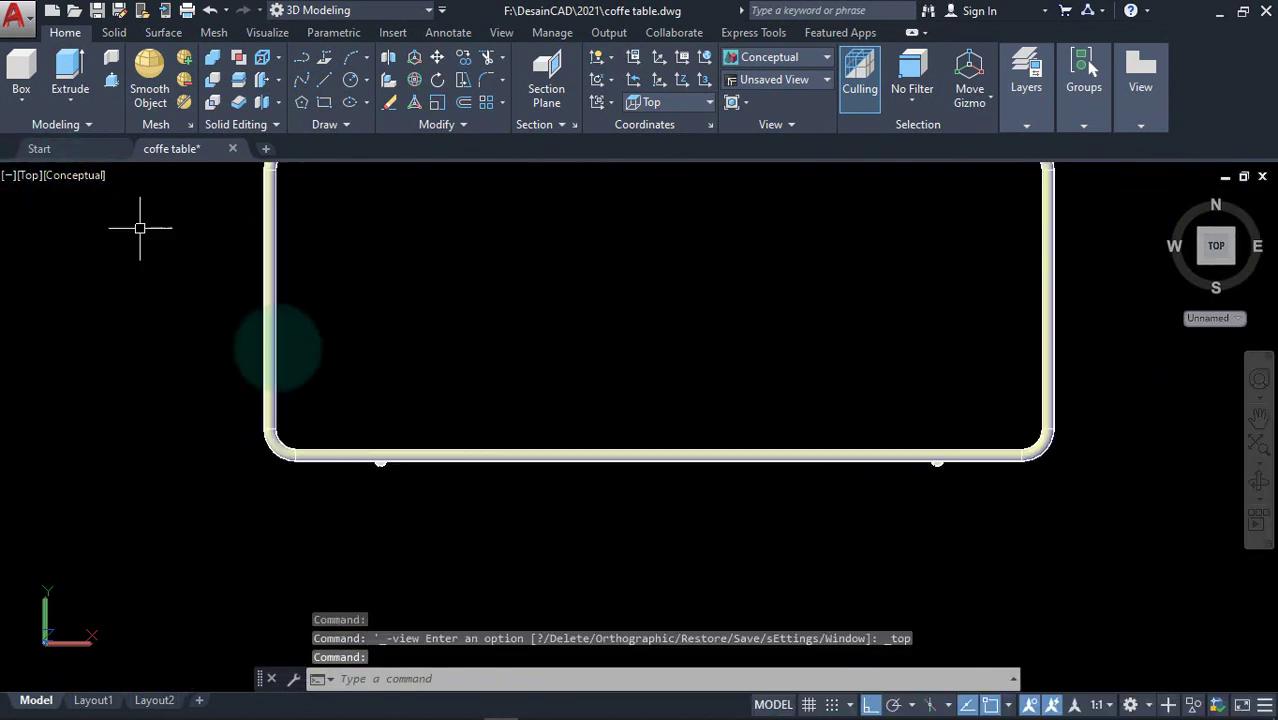
# Start MOVE and window-select the circles of both upright bars
pyautogui.write('M')
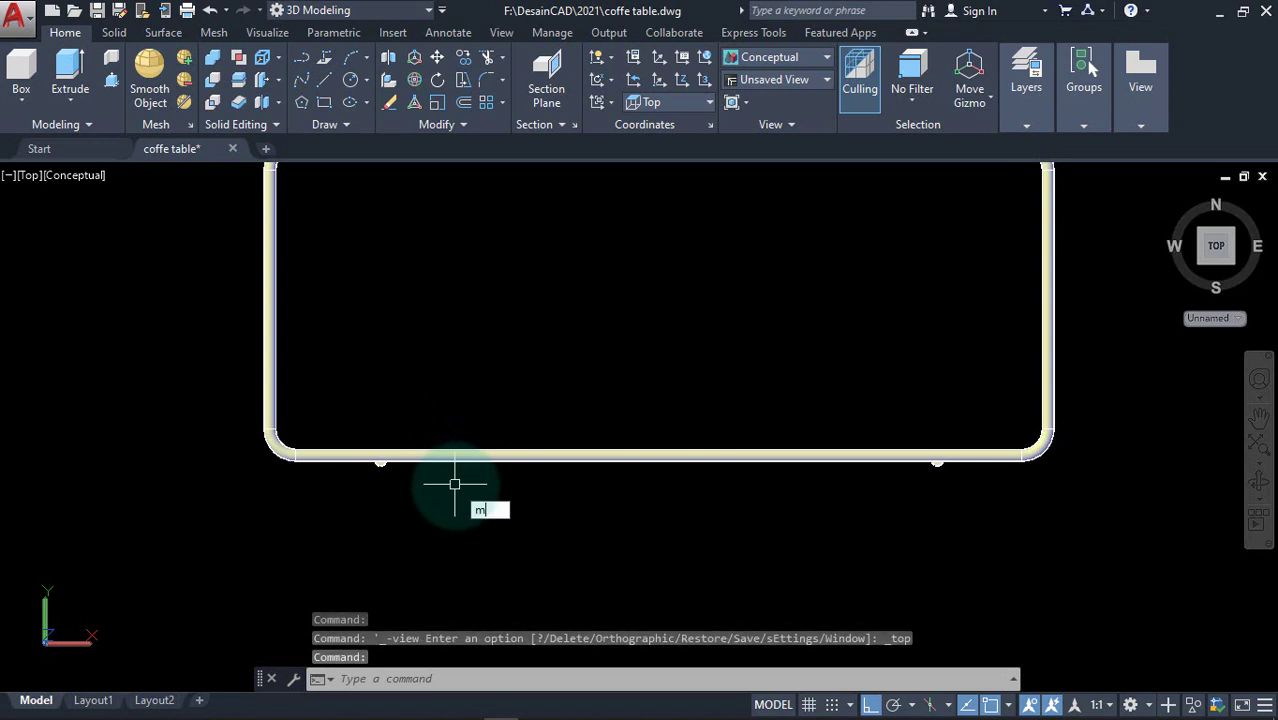
pyautogui.click(518, 530)
pyautogui.click(326, 371)
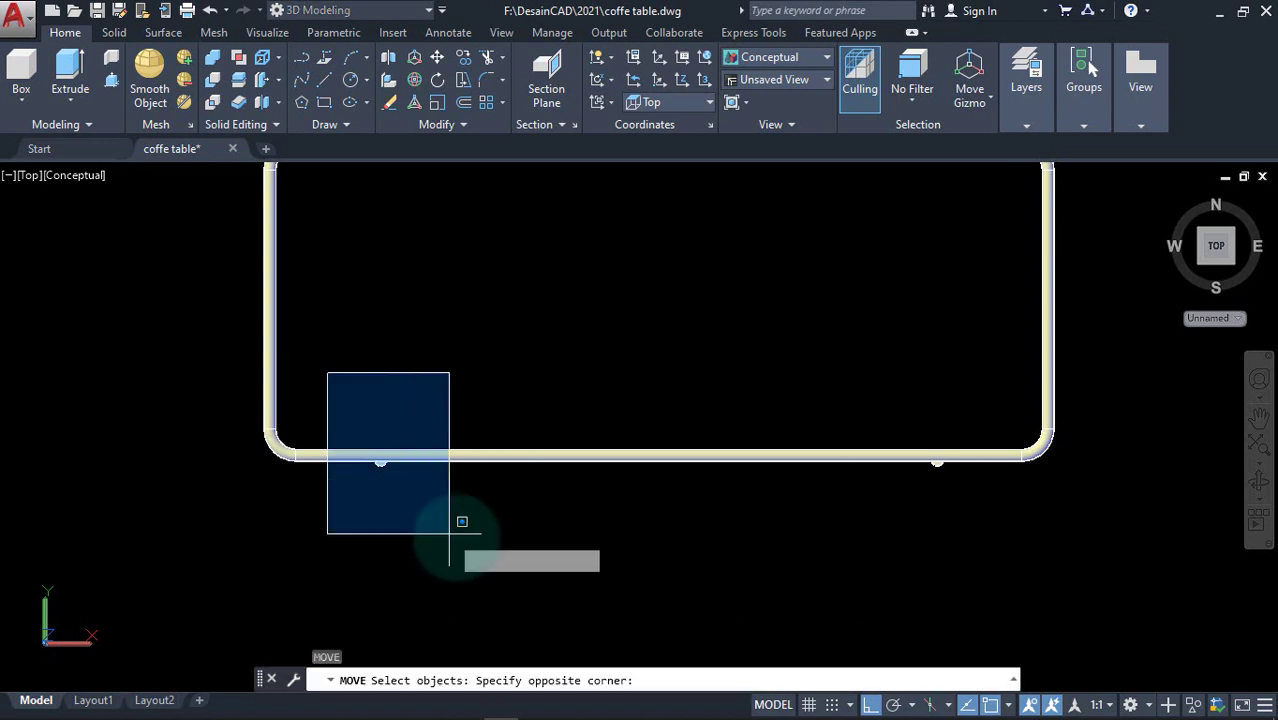
pyautogui.click(456, 524)
pyautogui.click(875, 343)
pyautogui.click(990, 520)
pyautogui.scroll(5, 976, 520)
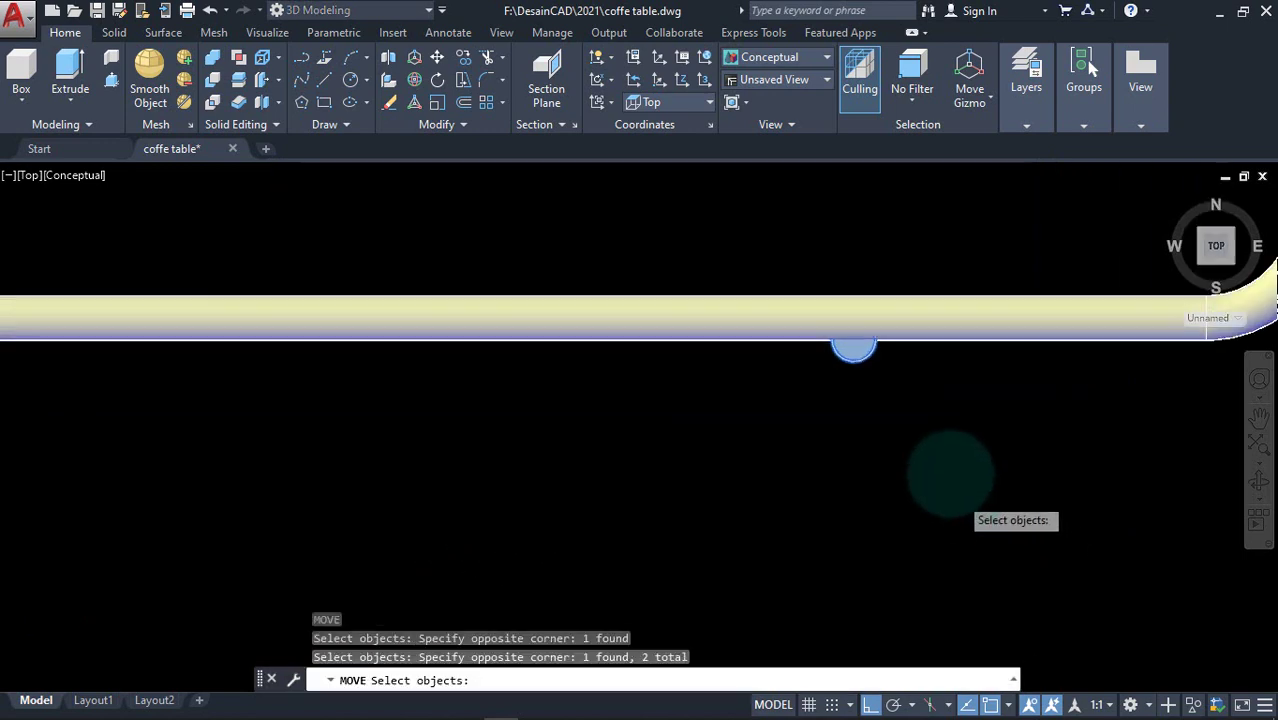
pyautogui.scroll(3, 900, 365)
pyautogui.press('Return')
# Shift both posts slightly down in plan to the rings' front edge and zoom out
pyautogui.click(839, 318)
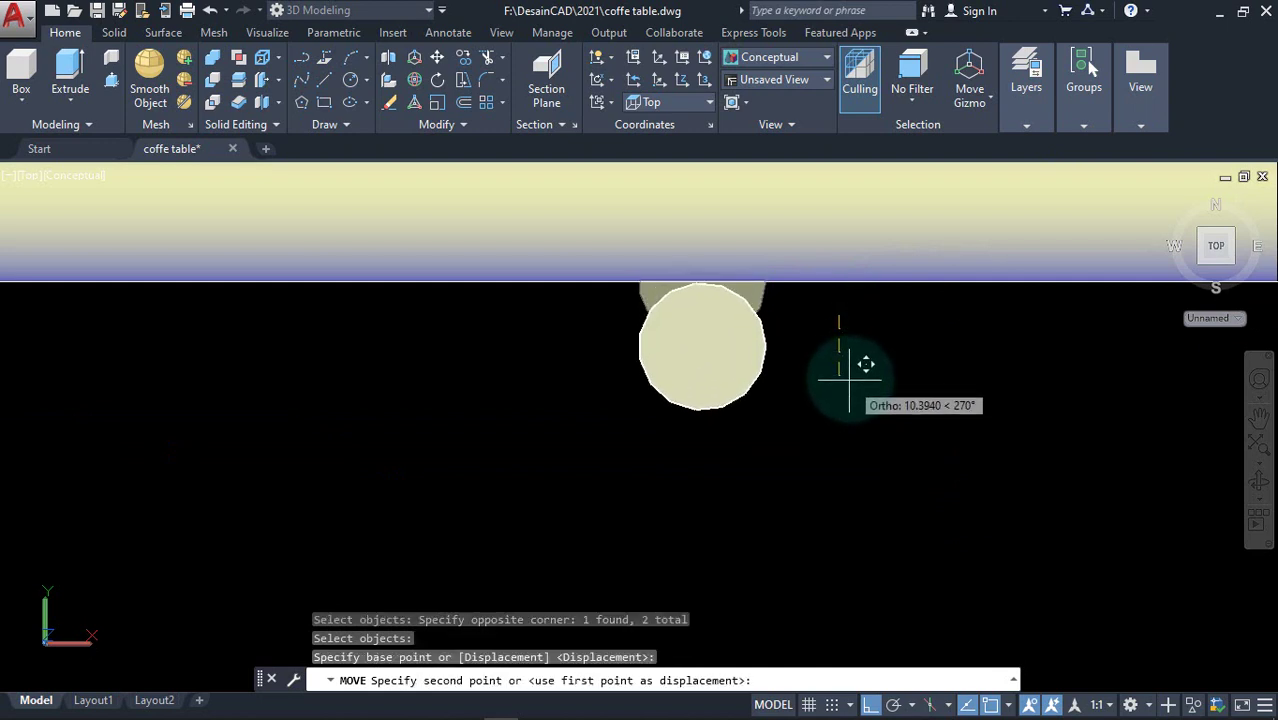
pyautogui.click(849, 378)
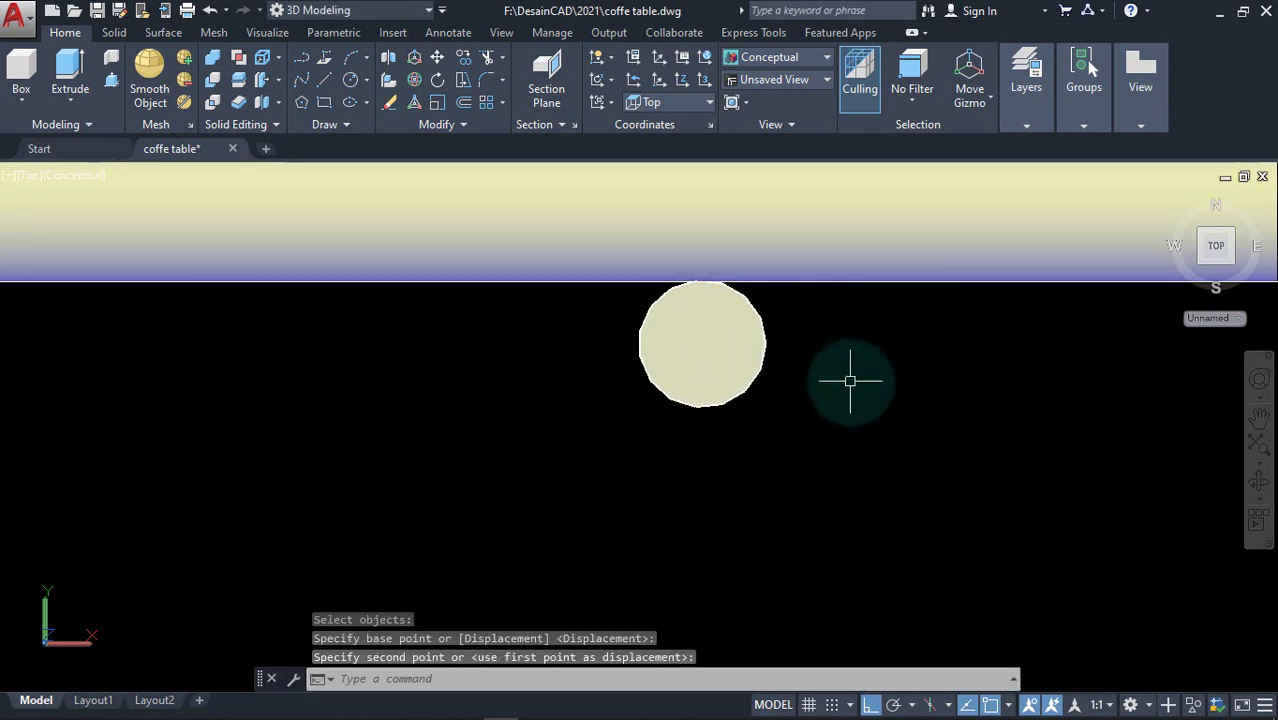
pyautogui.scroll(-3, 835, 374)
pyautogui.scroll(-2, 815, 400)
pyautogui.scroll(-2, 760, 430)
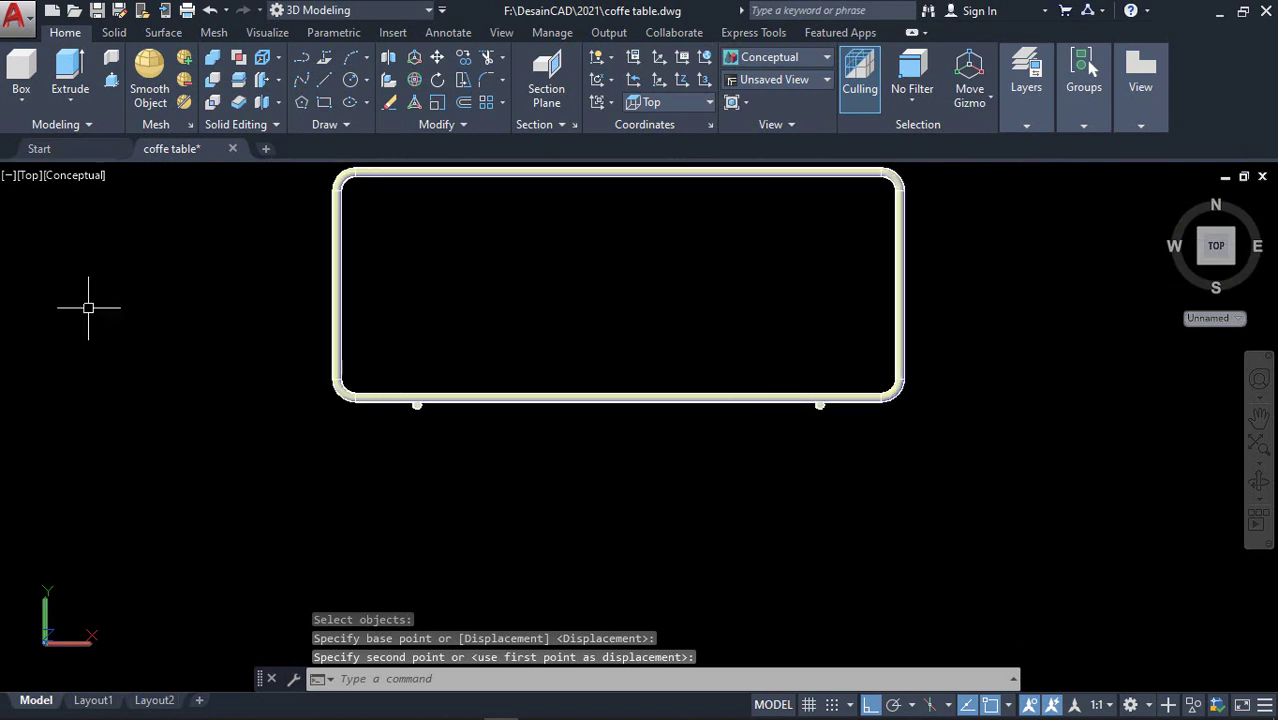
# Switch to the Front view and pan and zoom to frame the rings
pyautogui.click(28, 175)
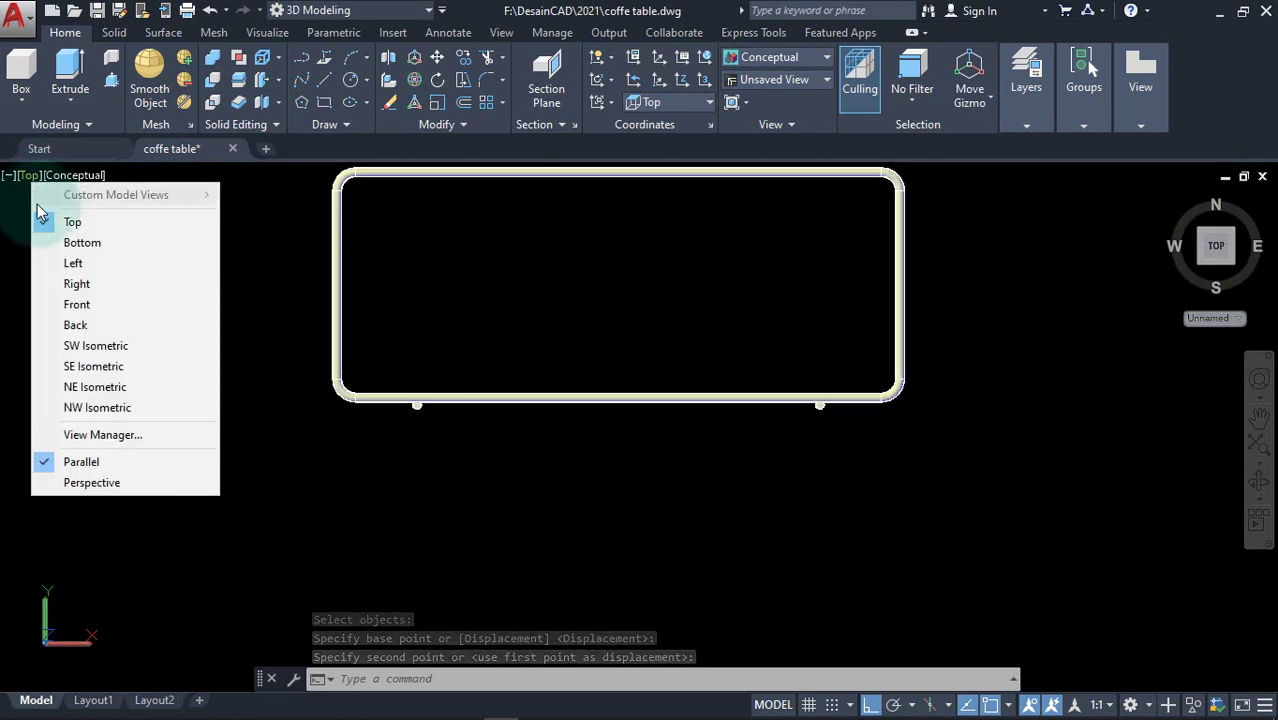
pyautogui.click(75, 305)
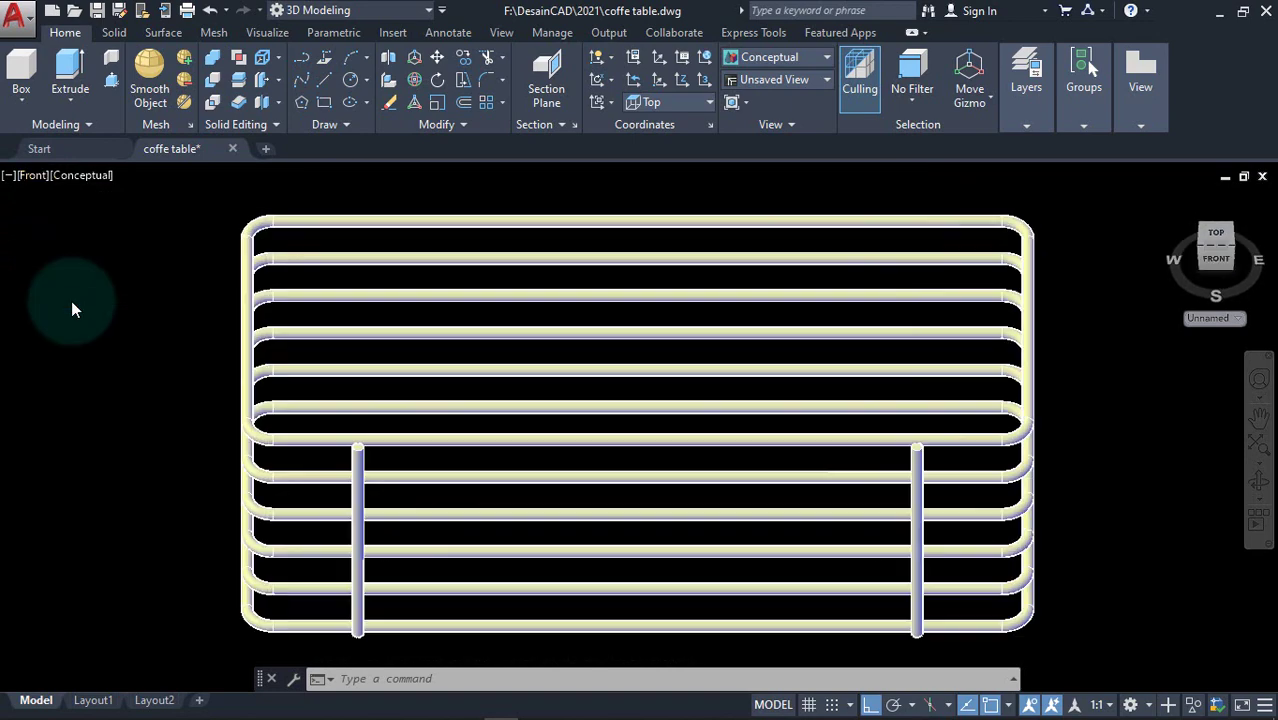
pyautogui.scroll(-3, 230, 295)
pyautogui.scroll(-1, 283, 295)
pyautogui.scroll(1, 228, 442)
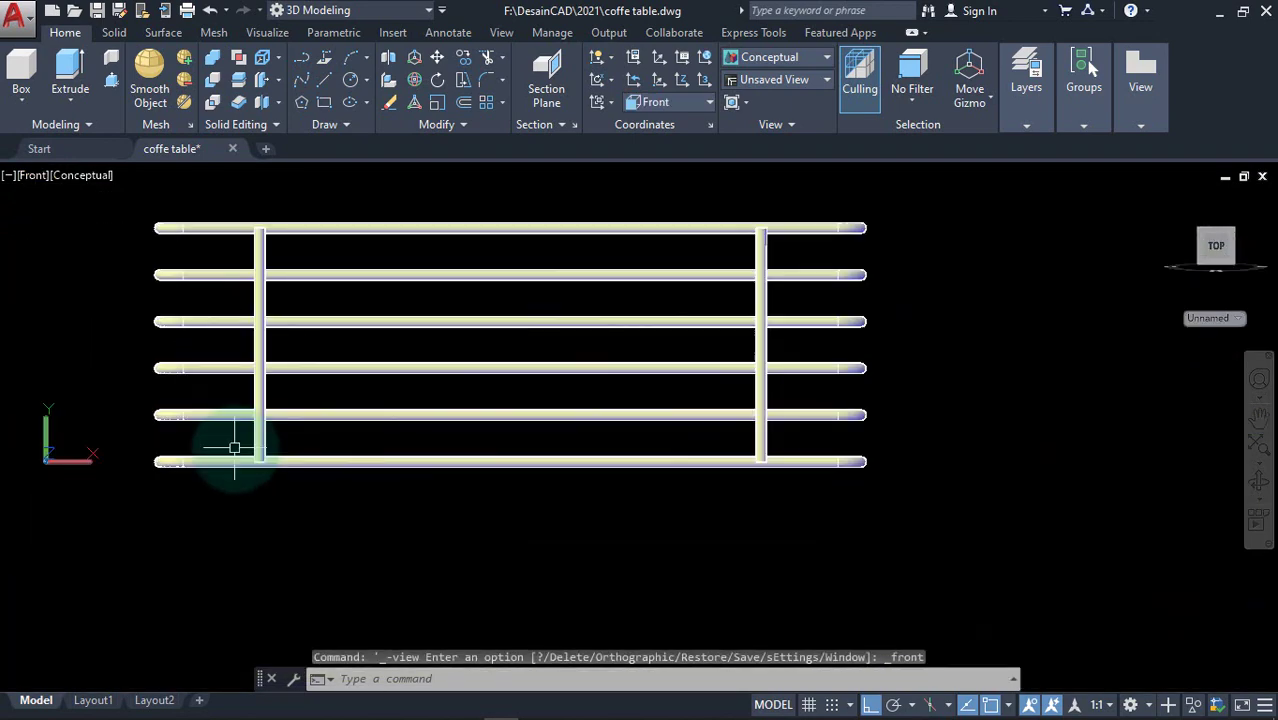
pyautogui.scroll(4, 234, 448)
pyautogui.scroll(2, 236, 448)
pyautogui.scroll(-5, 234, 450)
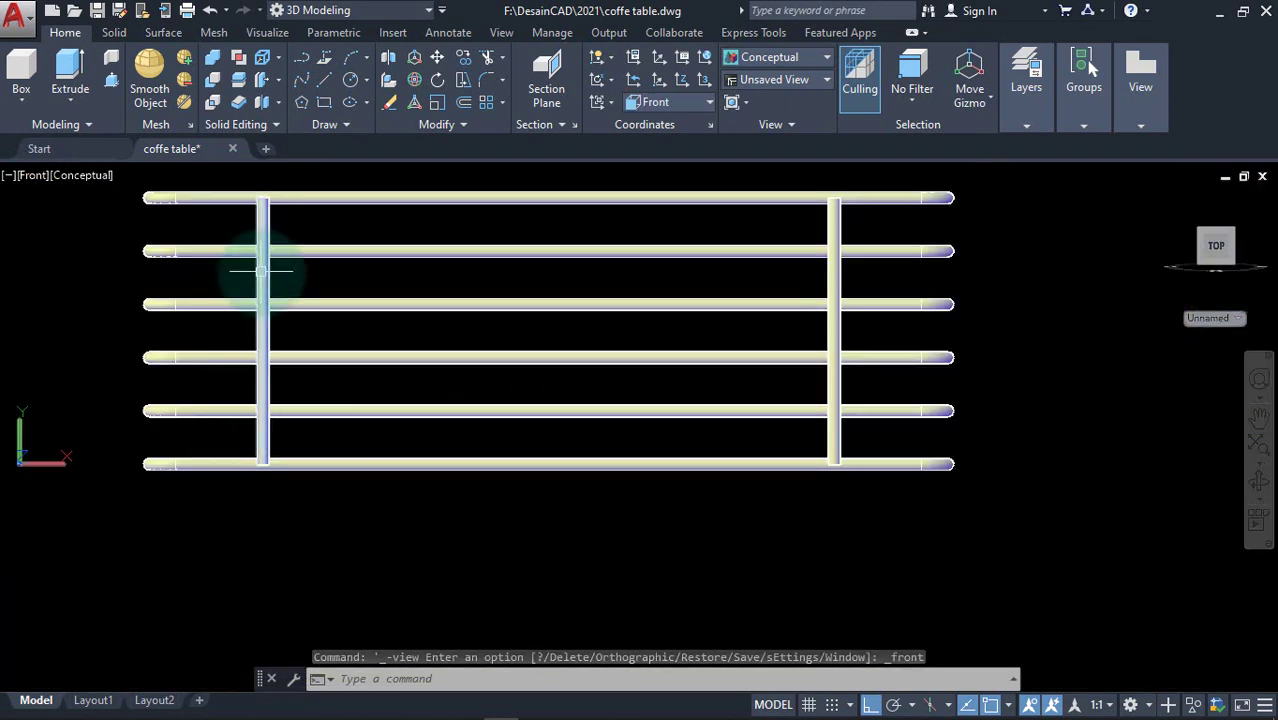
pyautogui.moveTo(252, 272); pyautogui.dragTo(294, 303, button='middle')
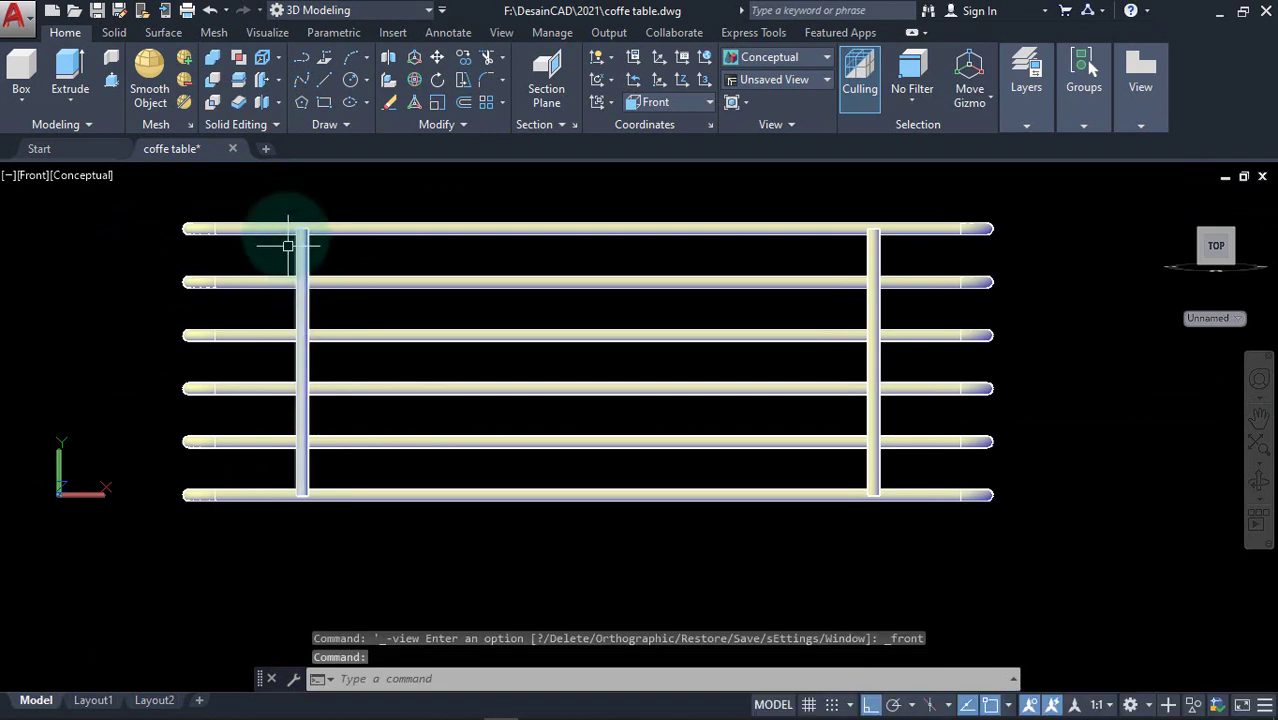
# Orbit into a custom 3D view close up on a post crossing the rails
pyautogui.scroll(1, 288, 245)
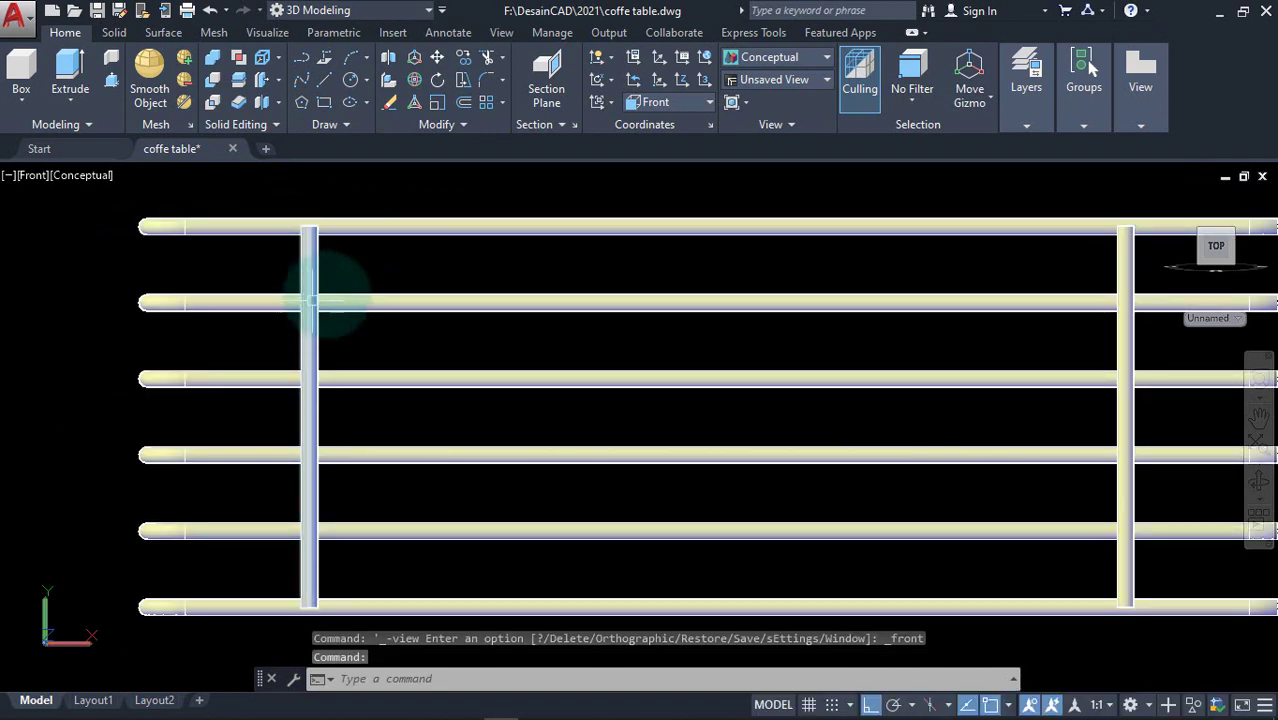
pyautogui.scroll(-2, 322, 277)
pyautogui.moveTo(322, 277)
pyautogui.keyDown('shift'); pyautogui.mouseDown(button='middle')
pyautogui.moveTo(382, 337)
pyautogui.moveTo(442, 362)
pyautogui.moveTo(442, 400)
pyautogui.mouseUp(button='middle'); pyautogui.keyUp('shift')
pyautogui.scroll(3, 442, 400)
pyautogui.scroll(2, 456, 423)
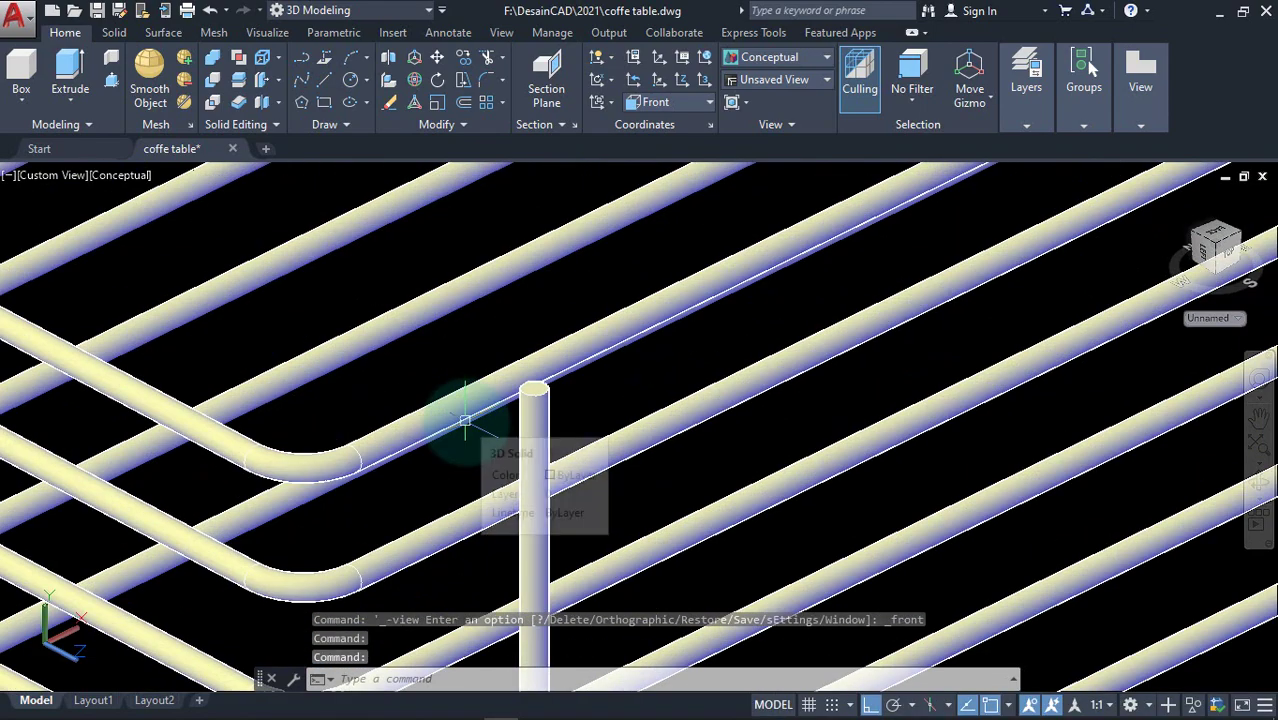
# Press-pull the top faces of both posts upward by 50
pyautogui.write('pres')
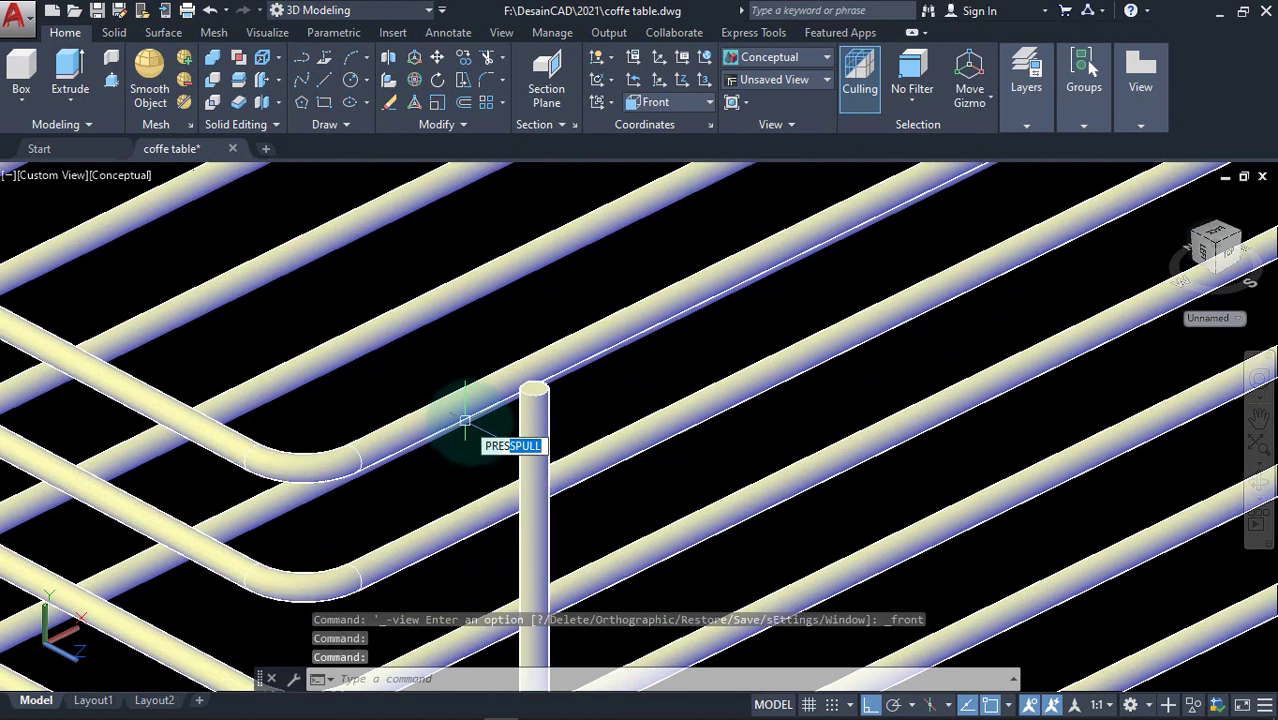
pyautogui.press('Return')
pyautogui.scroll(2, 533, 395)
pyautogui.click(537, 376)
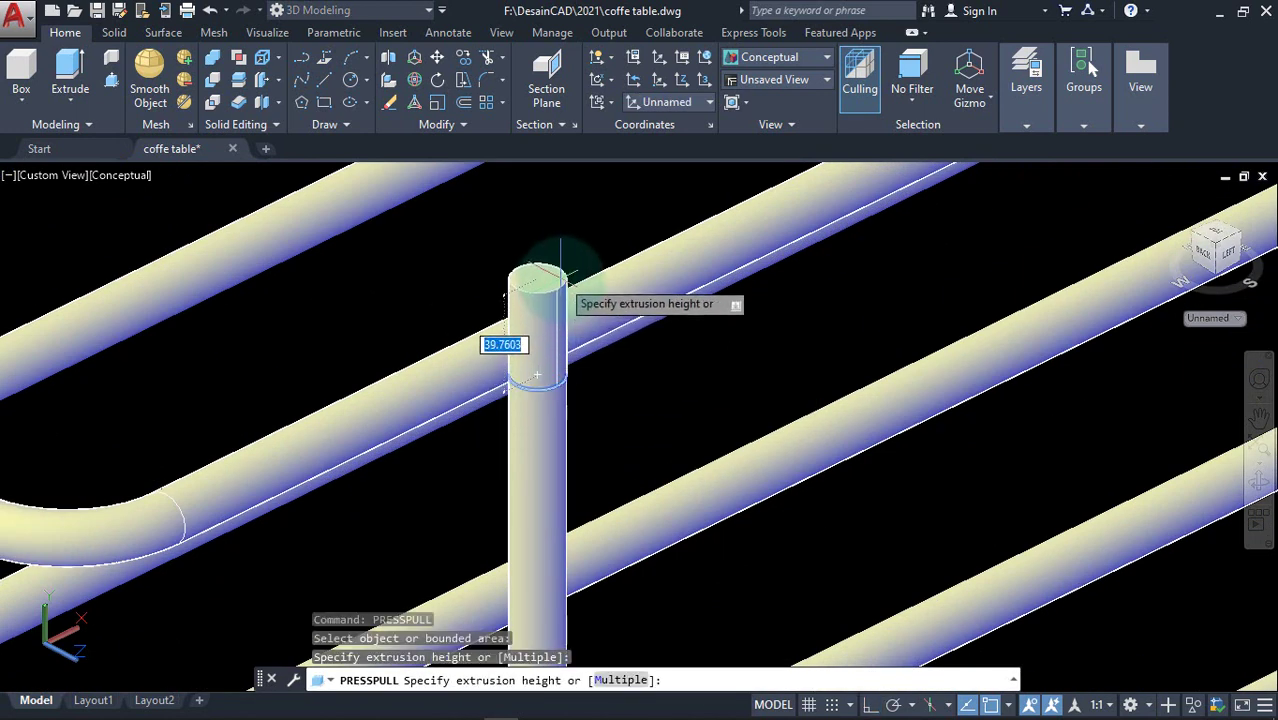
pyautogui.write('50')
pyautogui.press('Return')
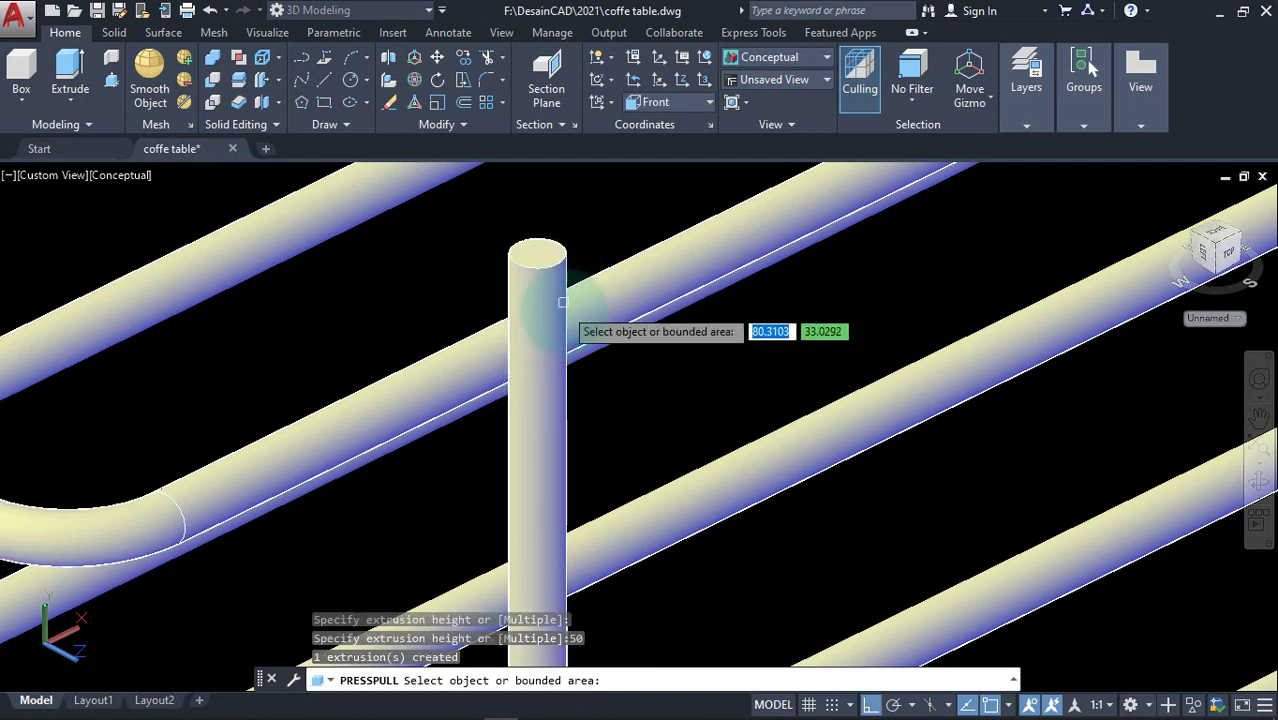
pyautogui.scroll(-5, 565, 292)
pyautogui.moveTo(764, 300)
pyautogui.mouseDown(button='middle')
pyautogui.moveTo(693, 433)
pyautogui.moveTo(798, 300)
pyautogui.mouseUp(button='middle')
pyautogui.scroll(2, 803, 248)
pyautogui.scroll(3, 803, 258)
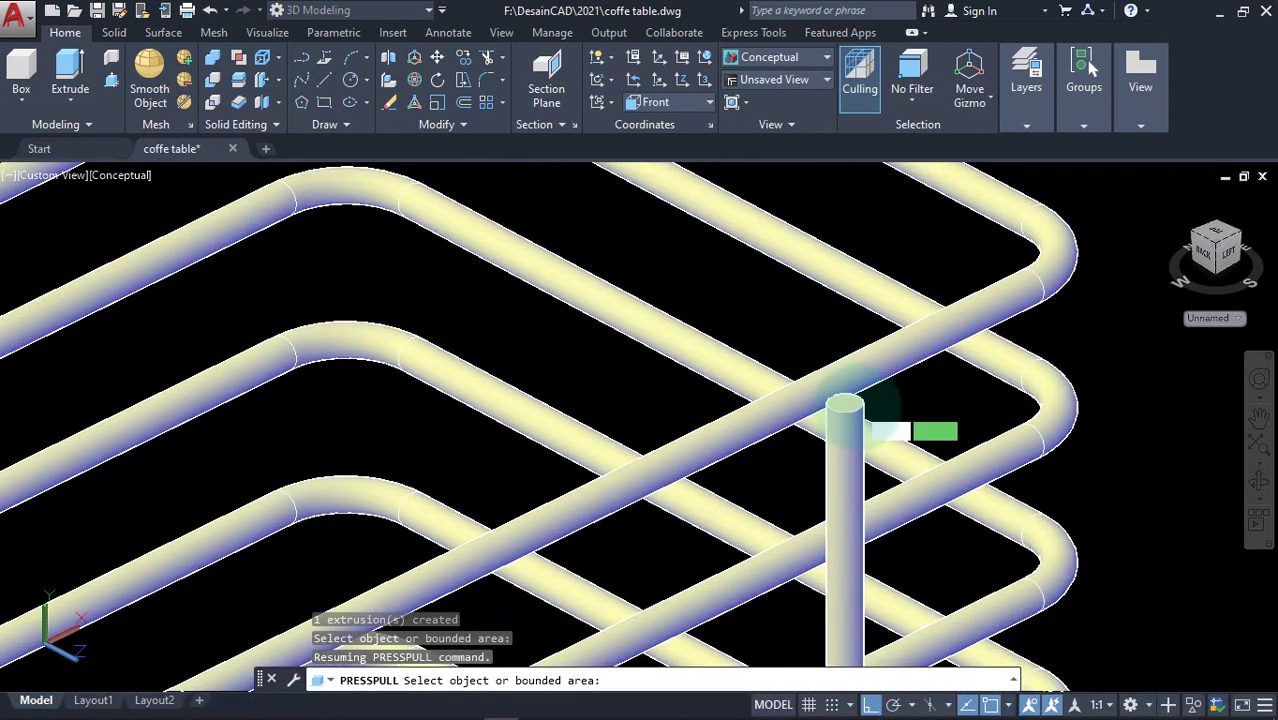
pyautogui.scroll(3, 842, 410)
pyautogui.click(826, 405)
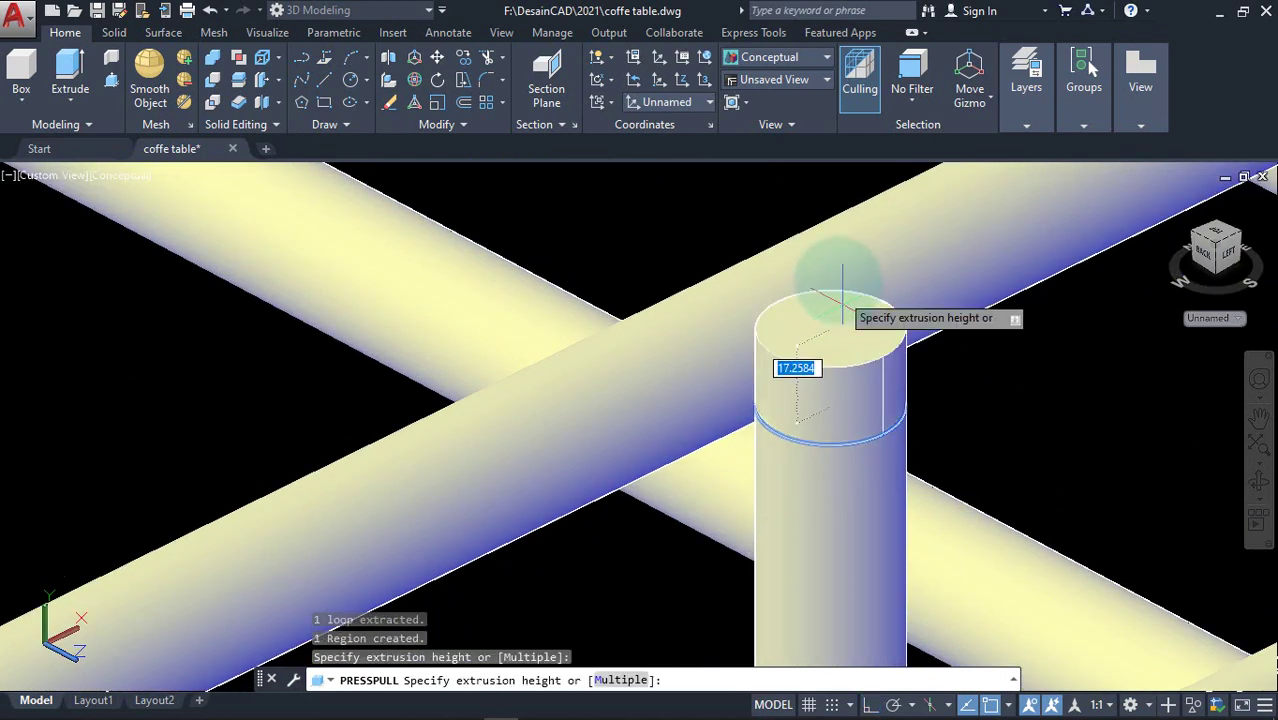
pyautogui.click(837, 255)
# Pull the first post's bottom face down to the lower tube
pyautogui.scroll(-3, 793, 285)
pyautogui.scroll(-3, 756, 428)
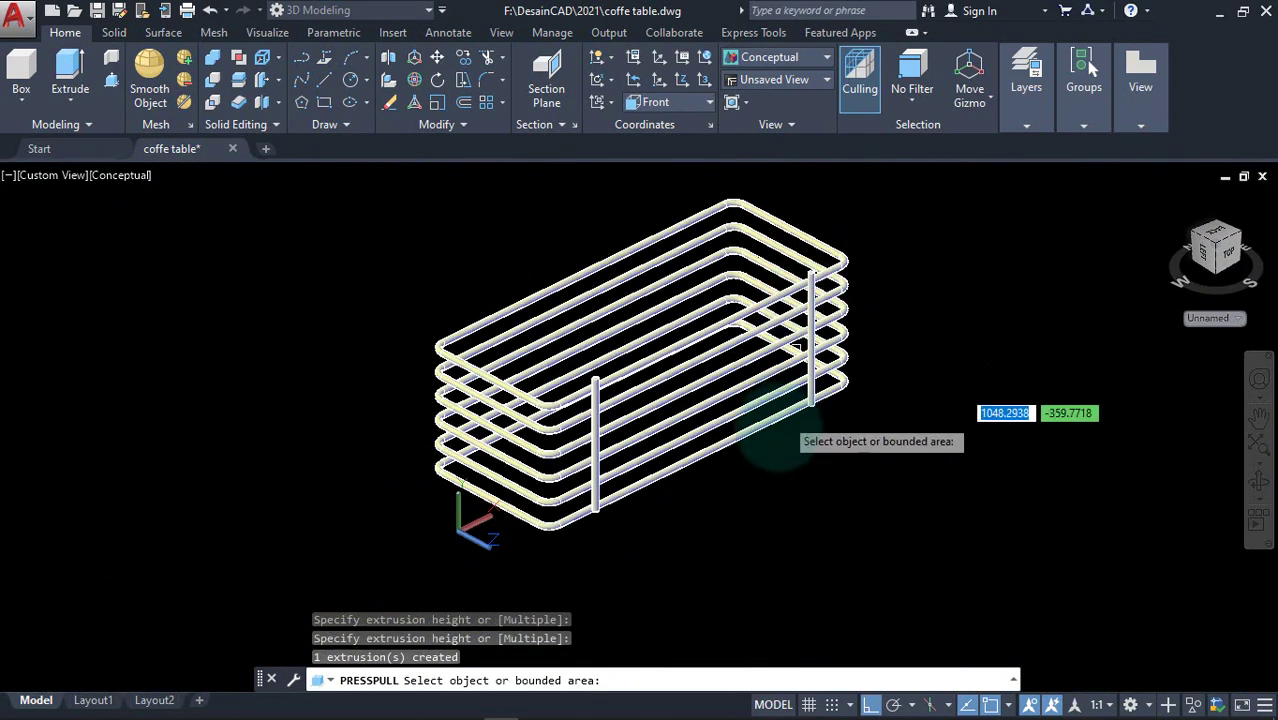
pyautogui.keyDown('shift'); pyautogui.moveTo(705, 502); pyautogui.dragTo(680, 470, button='middle'); pyautogui.keyUp('shift')
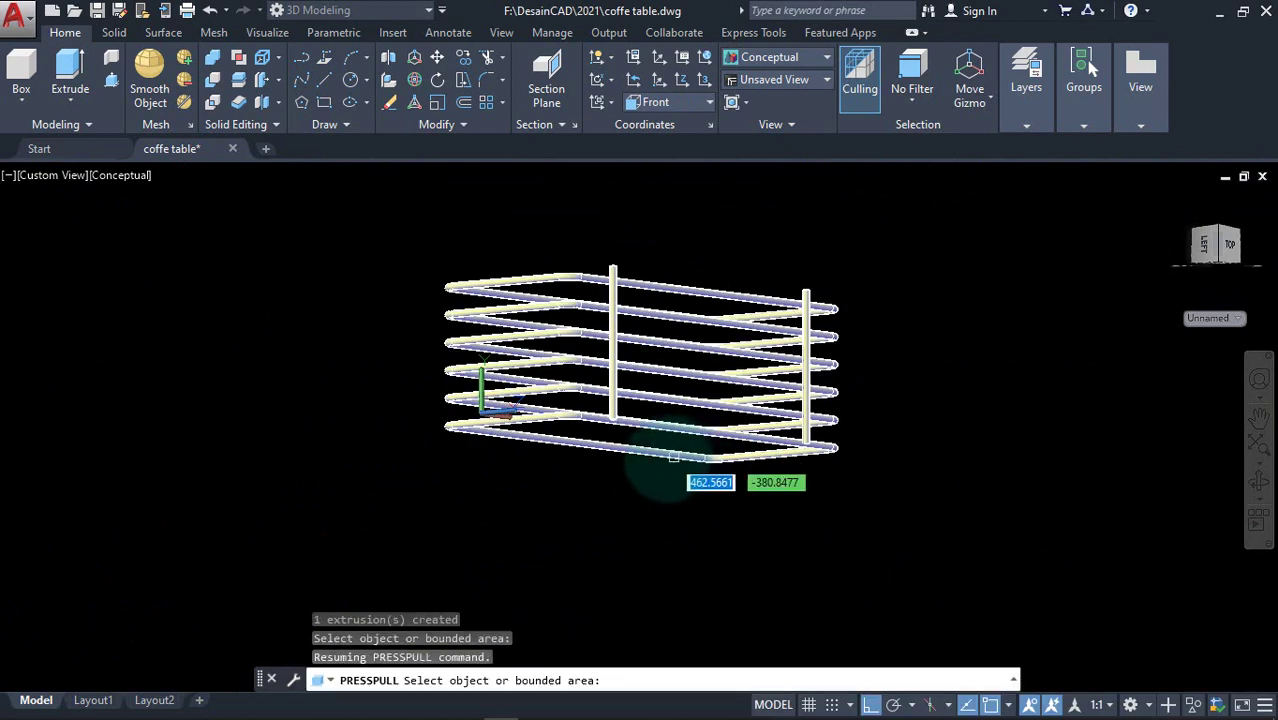
pyautogui.scroll(2, 655, 452)
pyautogui.scroll(3, 560, 390)
pyautogui.scroll(2, 533, 393)
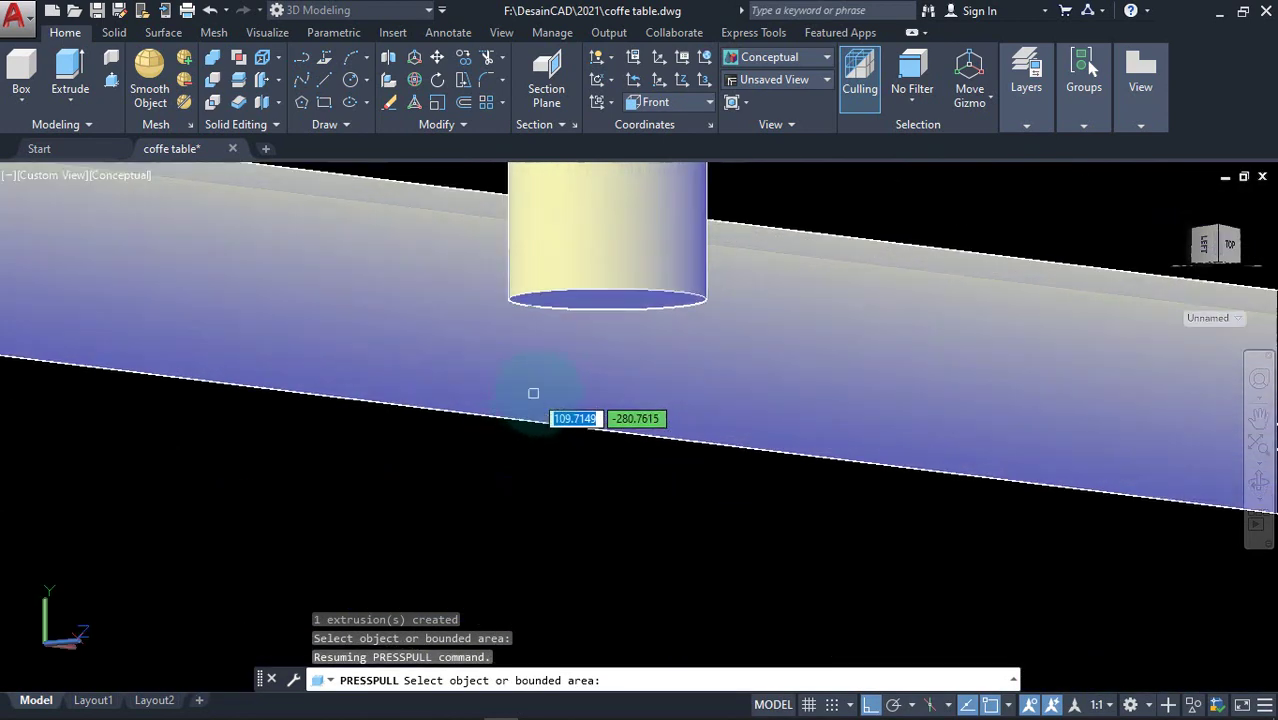
pyautogui.click(607, 299)
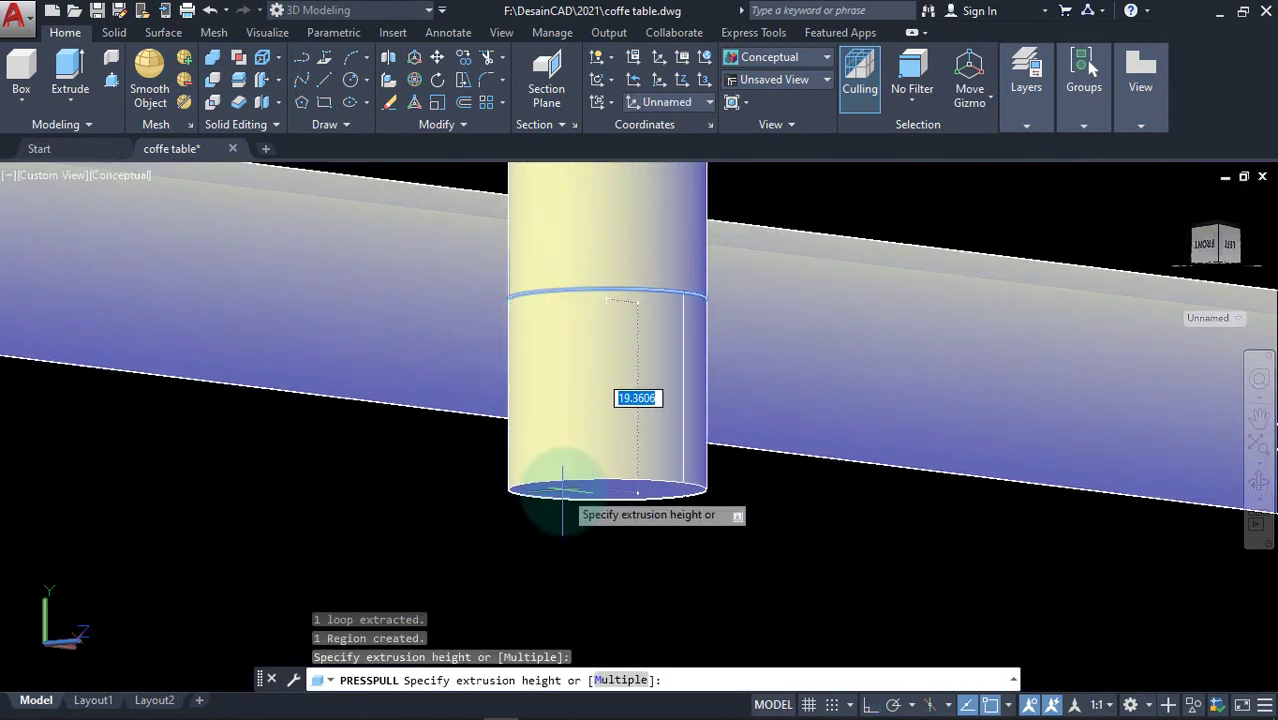
pyautogui.click(563, 490)
# Pull the second post's bottom face down to the tube and view the whole frame
pyautogui.scroll(-2, 560, 440)
pyautogui.scroll(-2, 557, 415)
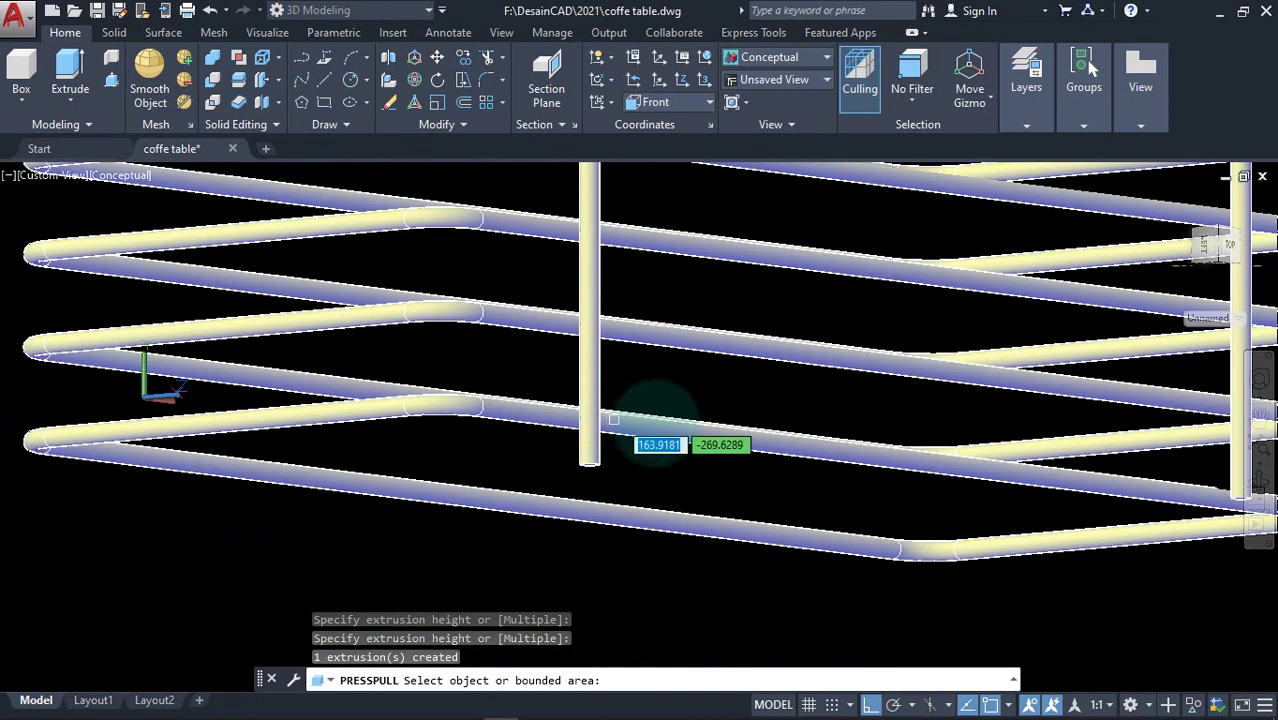
pyautogui.moveTo(972, 482)
pyautogui.keyDown('shift'); pyautogui.mouseDown(button='middle')
pyautogui.moveTo(742, 466)
pyautogui.moveTo(1013, 514)
pyautogui.mouseUp(button='middle'); pyautogui.keyUp('shift')
pyautogui.scroll(3, 1013, 514)
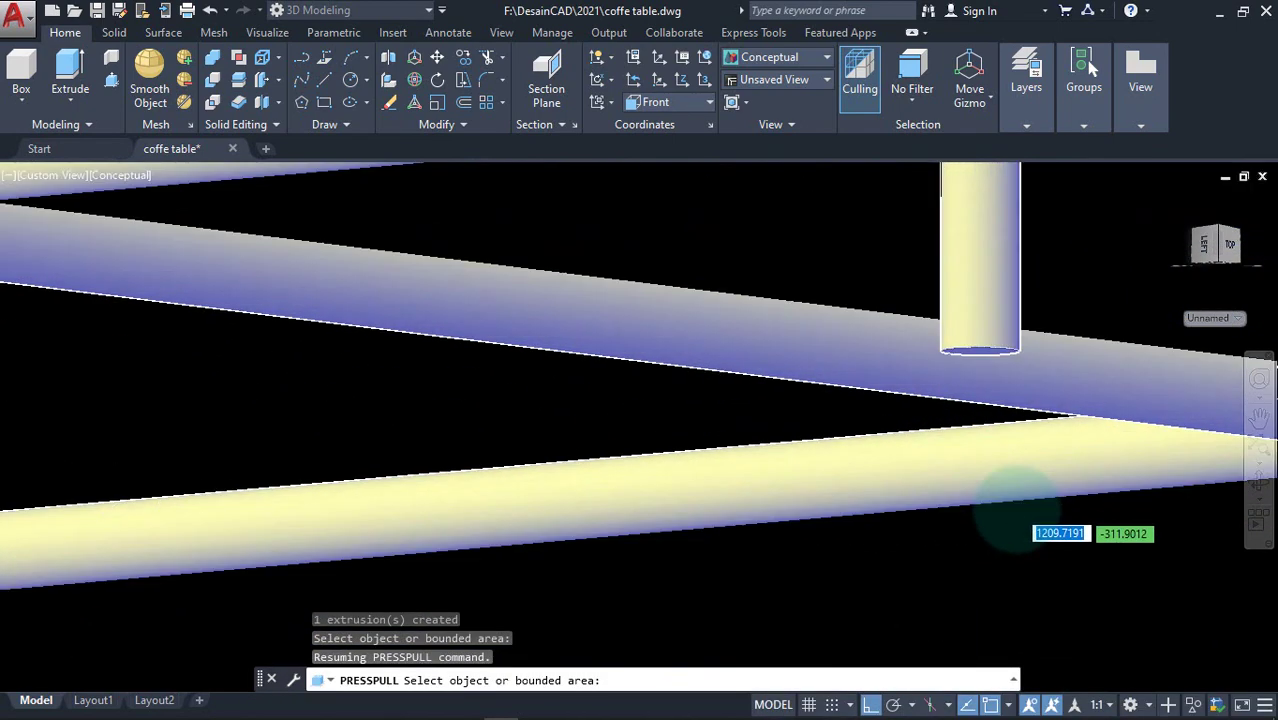
pyautogui.scroll(4, 1027, 528)
pyautogui.click(941, 186)
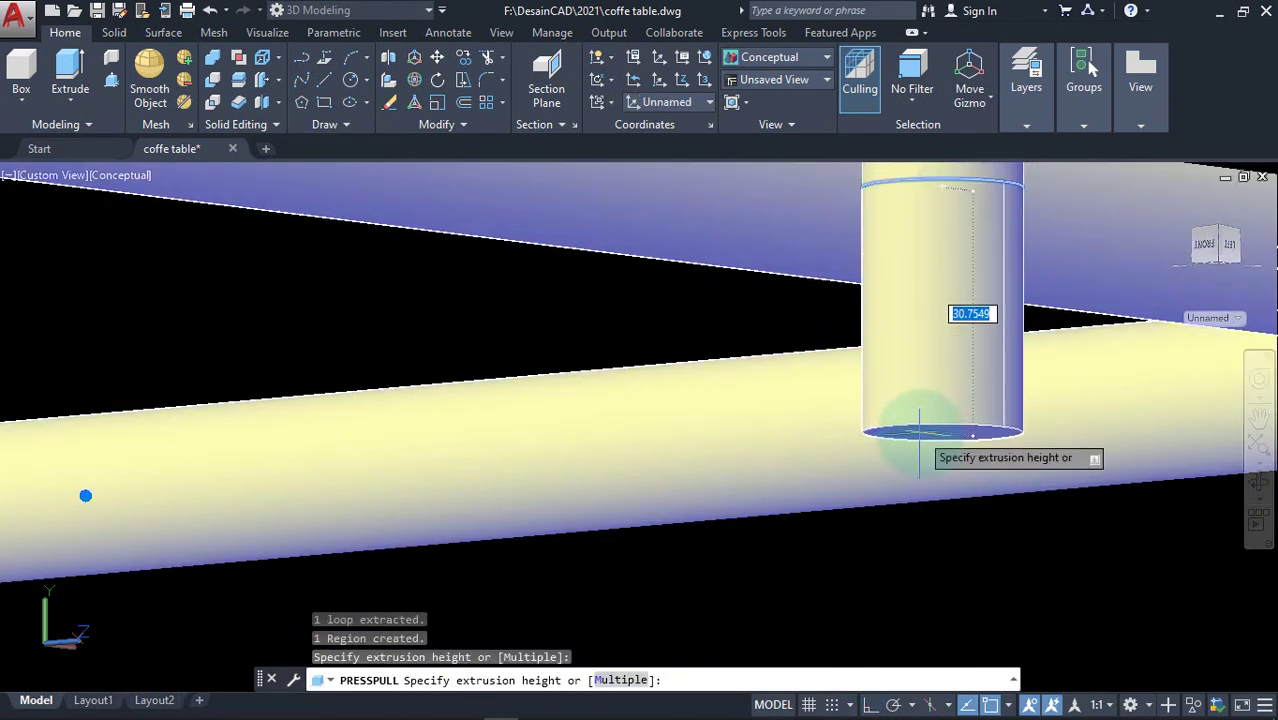
pyautogui.click(907, 430)
pyautogui.scroll(-3, 870, 457)
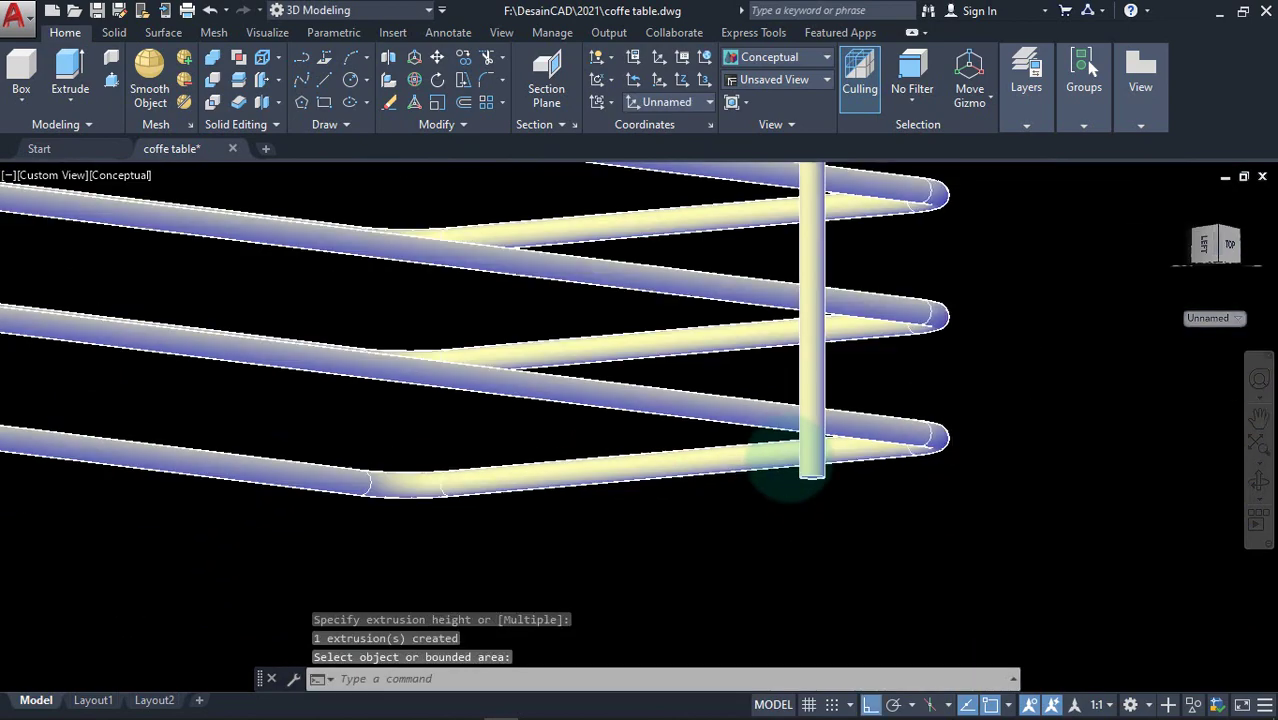
pyautogui.scroll(-3, 790, 442)
pyautogui.scroll(-2, 790, 442)
pyautogui.moveTo(688, 392)
pyautogui.keyDown('shift'); pyautogui.mouseDown(button='middle')
pyautogui.moveTo(665, 456)
pyautogui.moveTo(677, 467)
pyautogui.mouseUp(button='middle'); pyautogui.keyUp('shift')
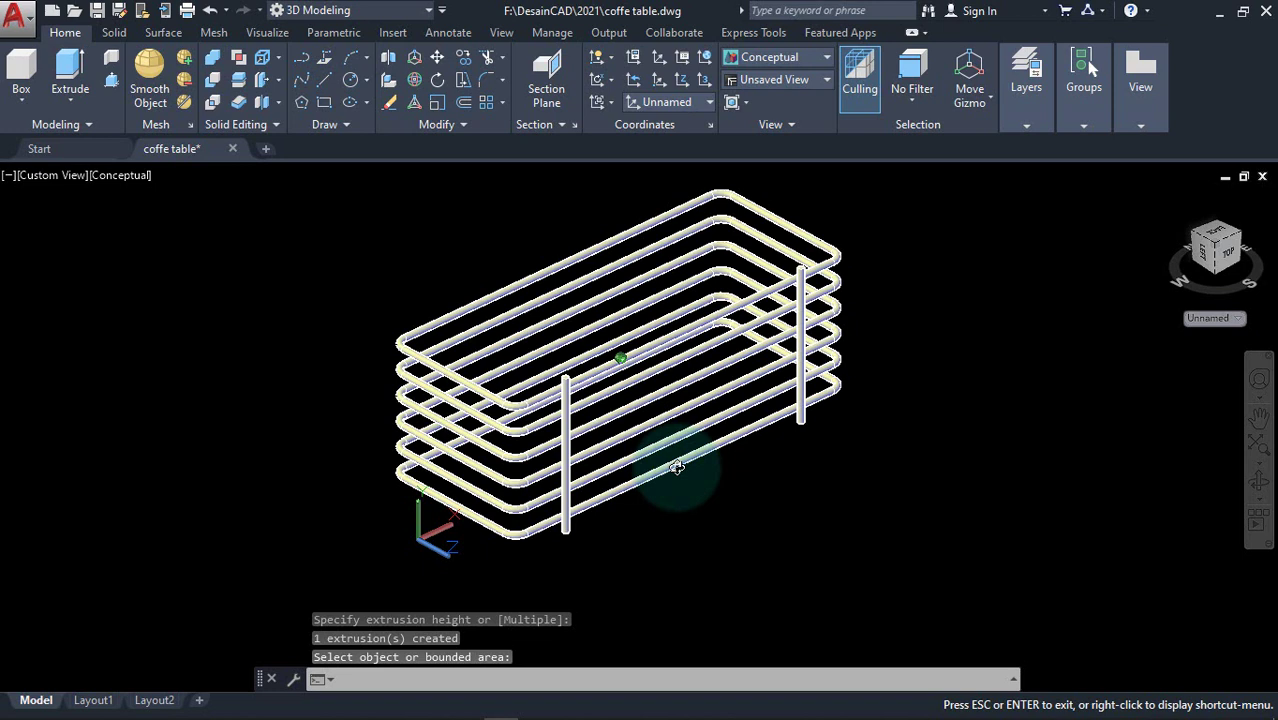
# 3DROTATE all eight tube parts by 90° so the rings stand upright
pyautogui.press('Return')
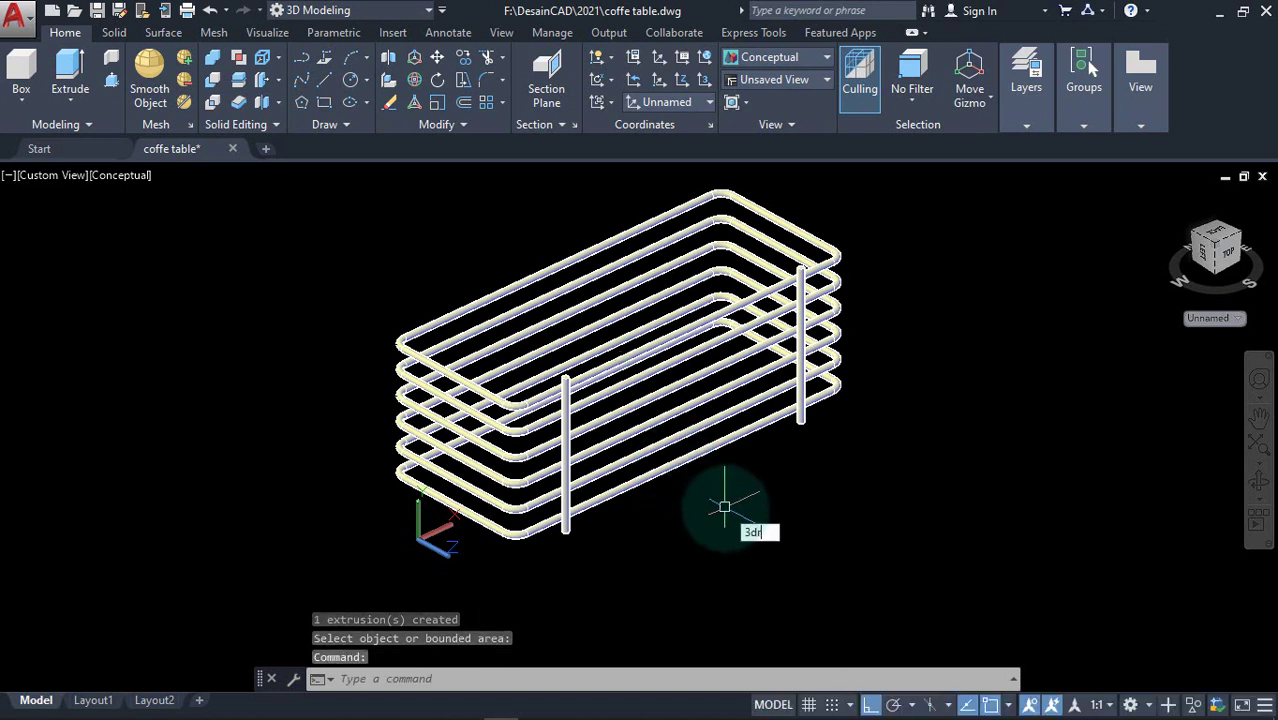
pyautogui.press('Return')
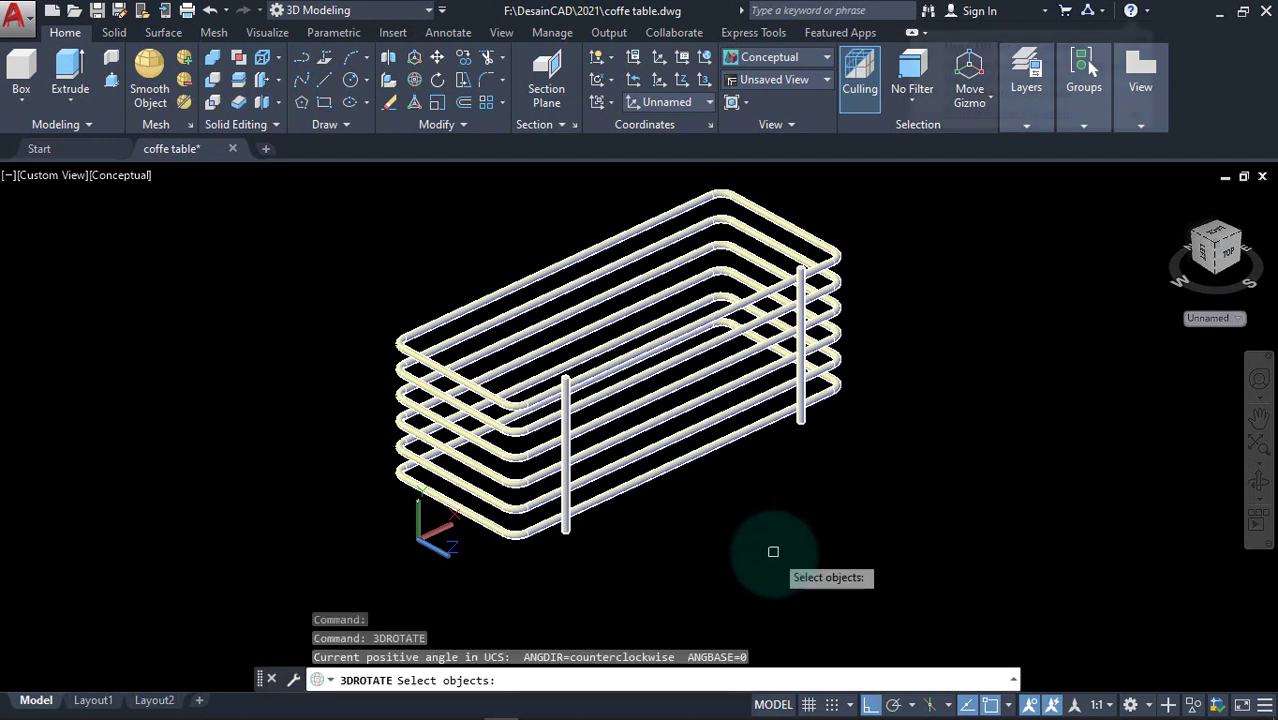
pyautogui.click(895, 540)
pyautogui.click(473, 270)
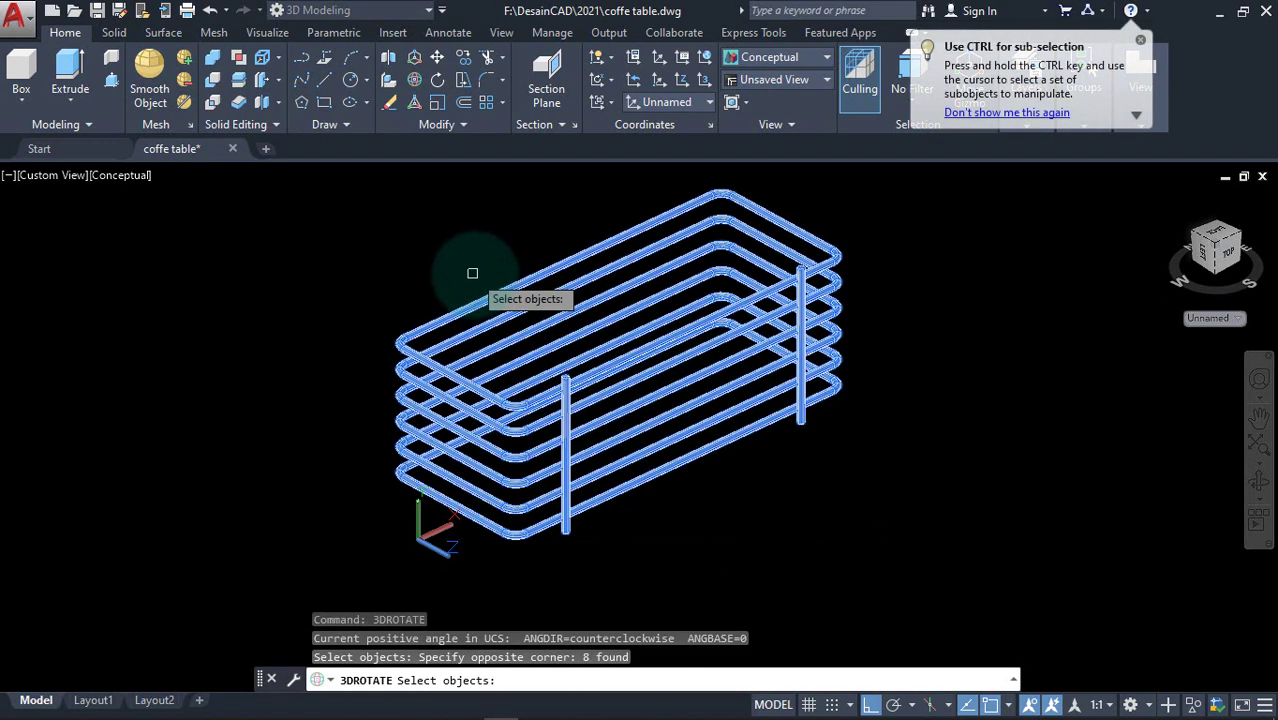
pyautogui.press('Return')
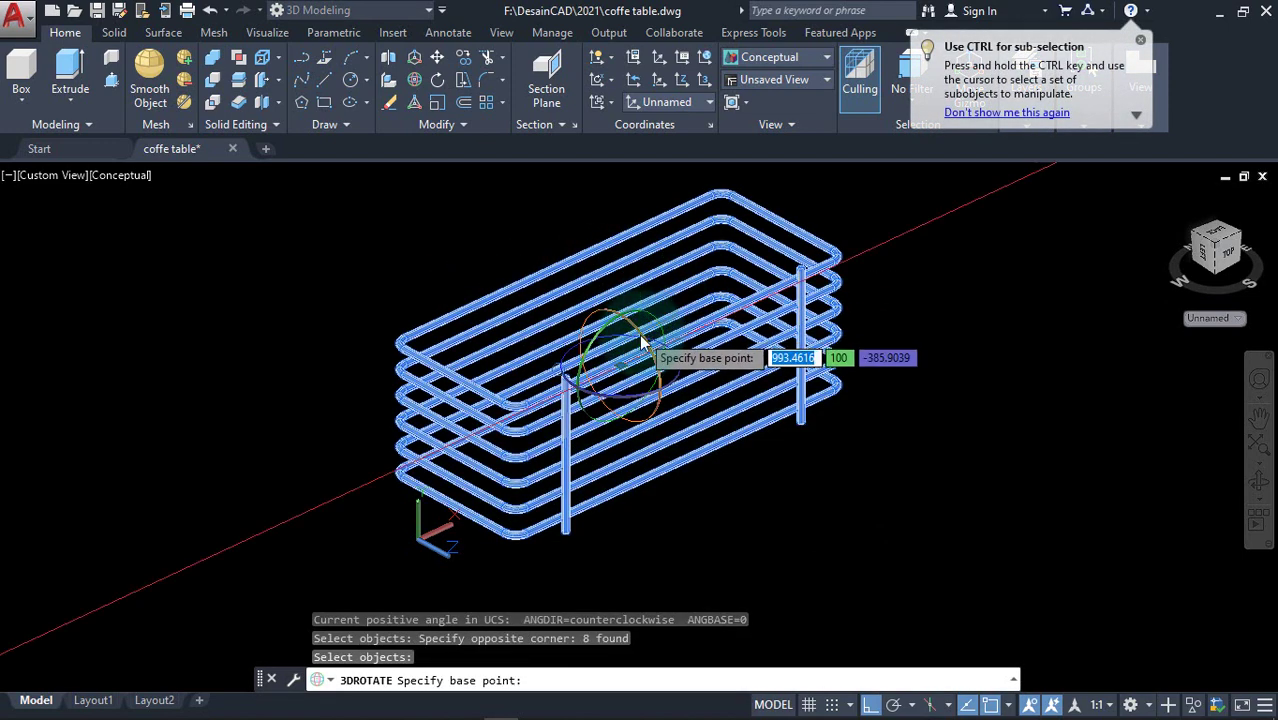
pyautogui.click(641, 343)
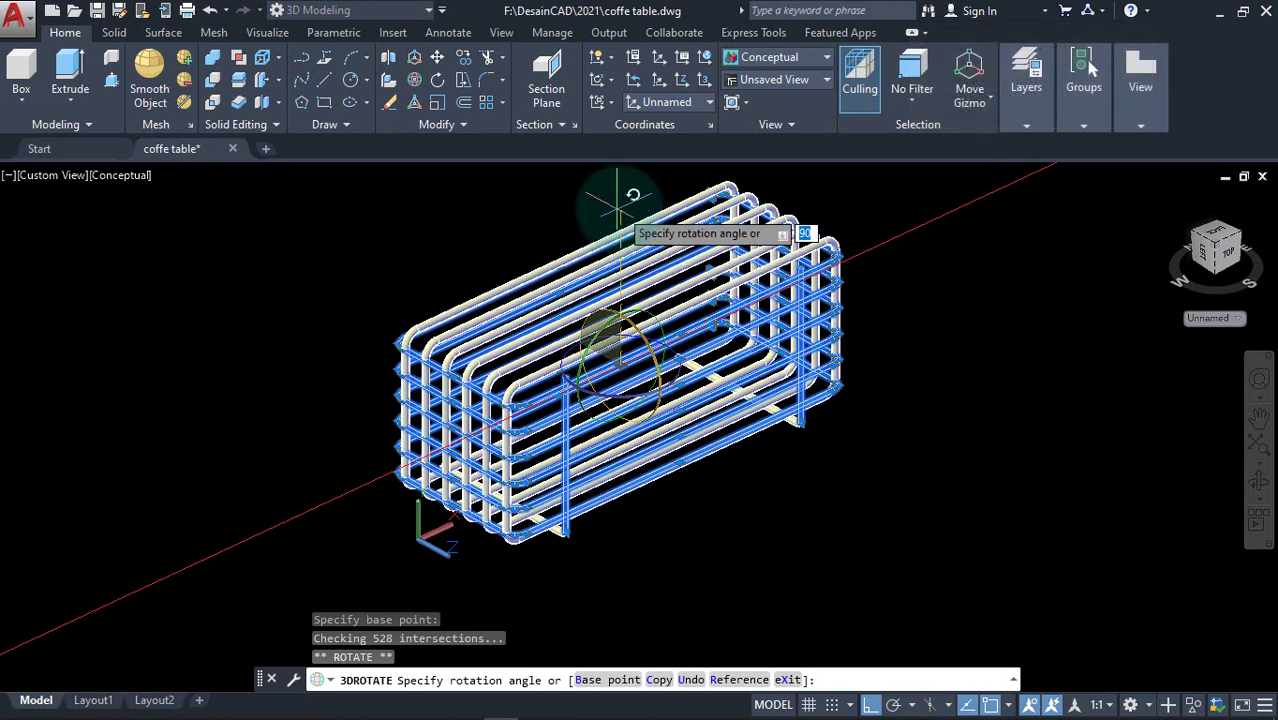
pyautogui.press('Return')
pyautogui.press('Escape')
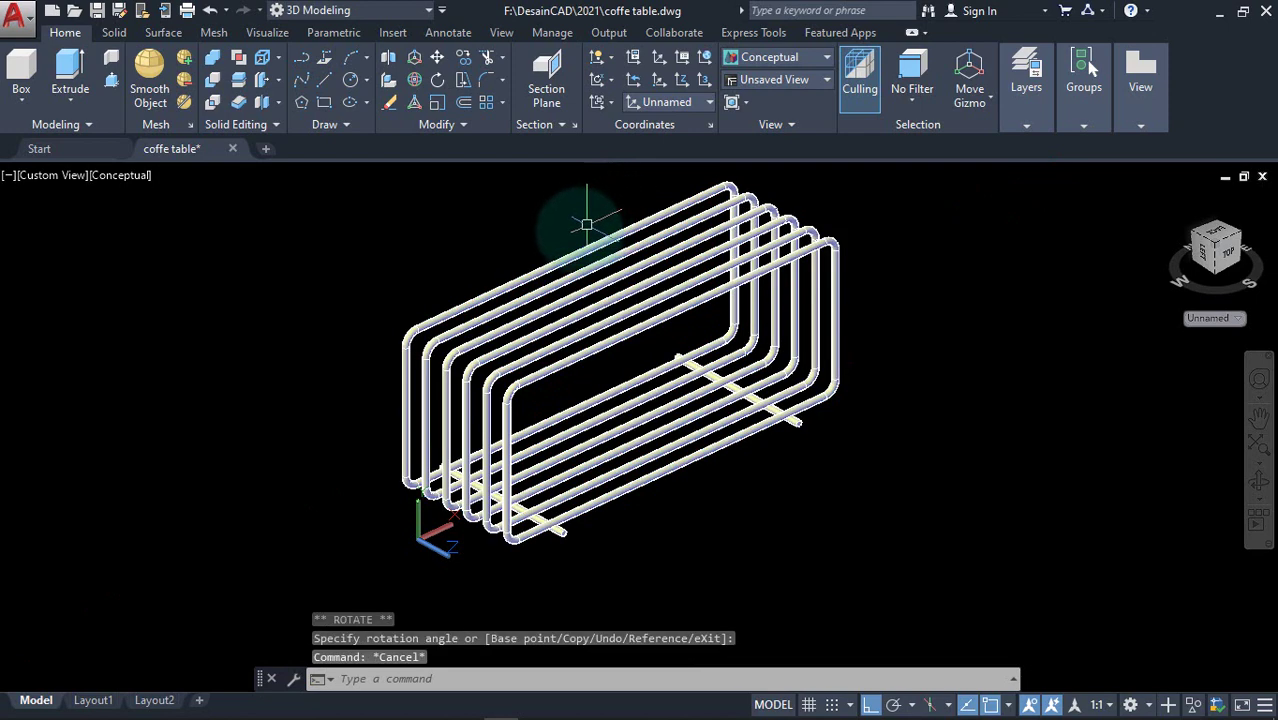
pyautogui.scroll(2, 514, 291)
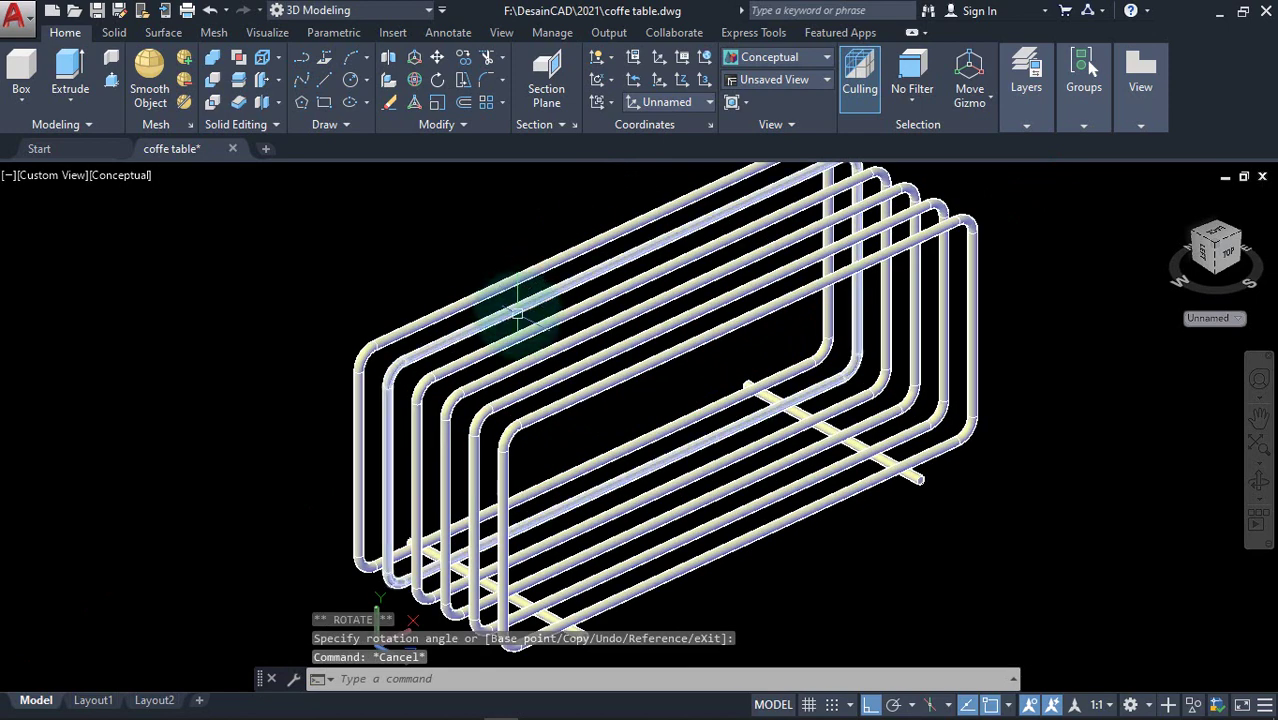
pyautogui.scroll(-2, 508, 295)
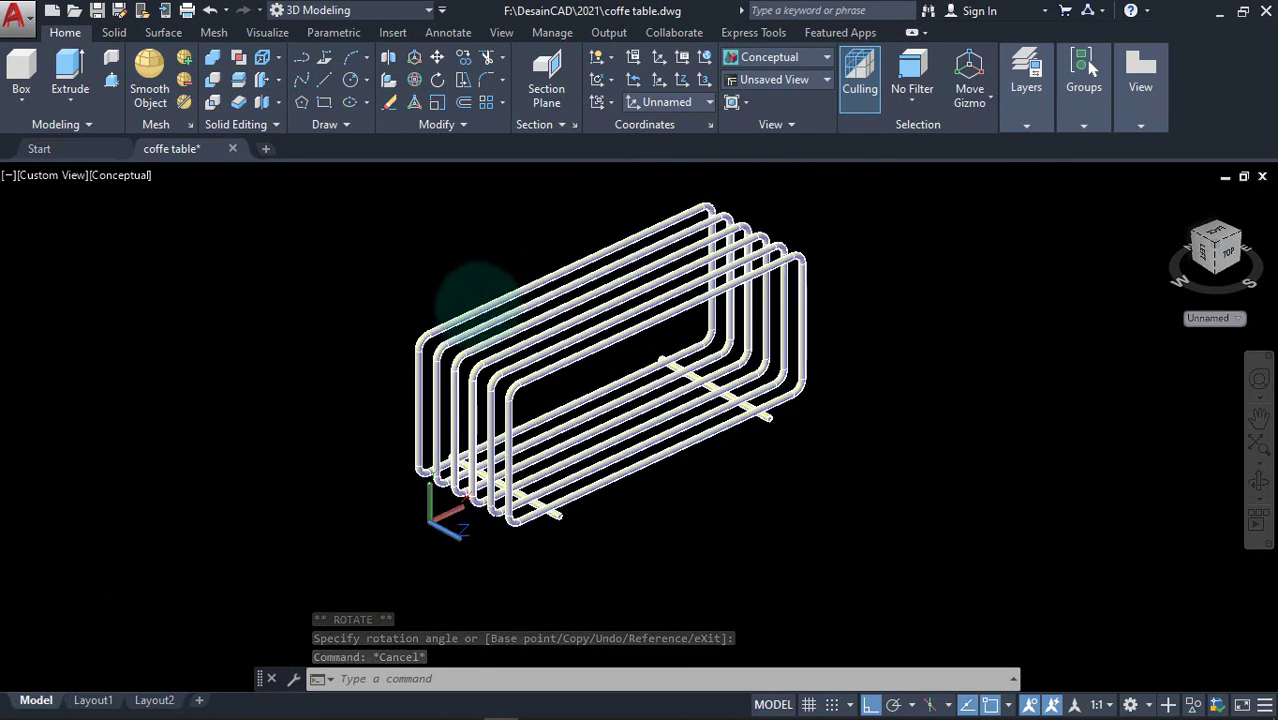
pyautogui.moveTo(496, 313); pyautogui.dragTo(508, 315, button='middle')
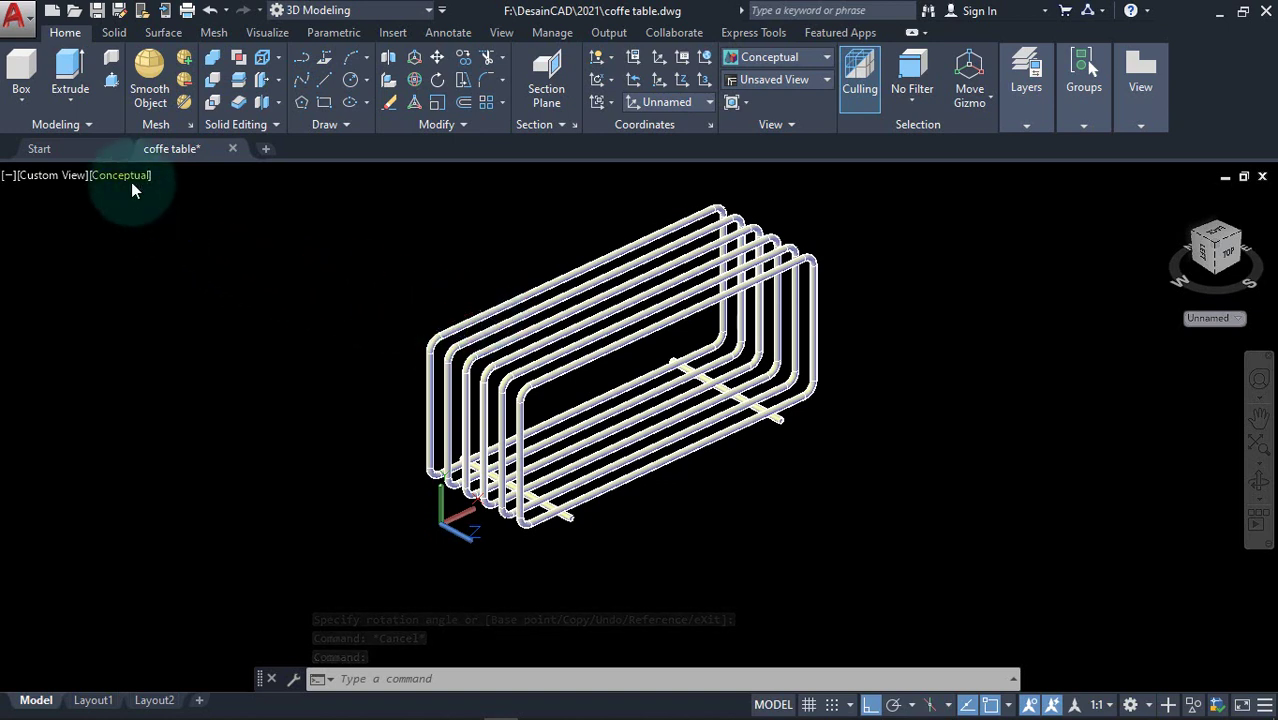
# Recentre the frame in Top view and switch to the 2D Wireframe visual style
pyautogui.click(71, 178)
pyautogui.click(105, 224)
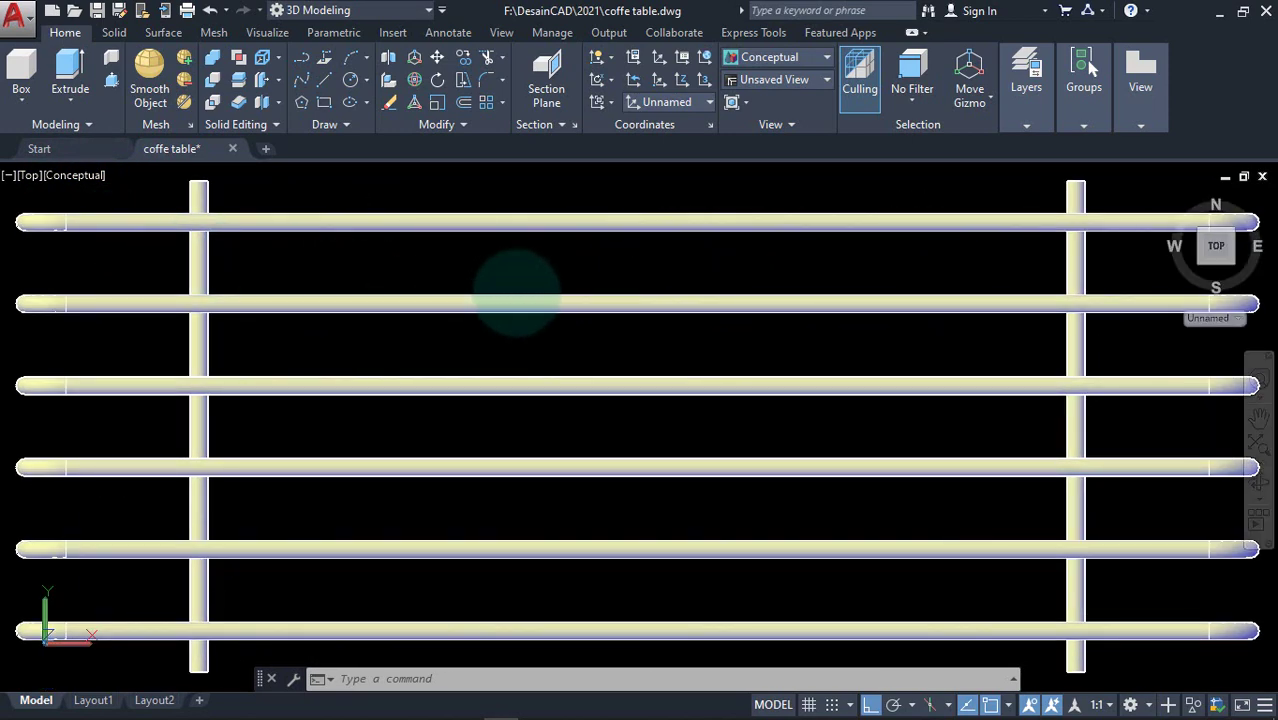
pyautogui.scroll(-2, 520, 268)
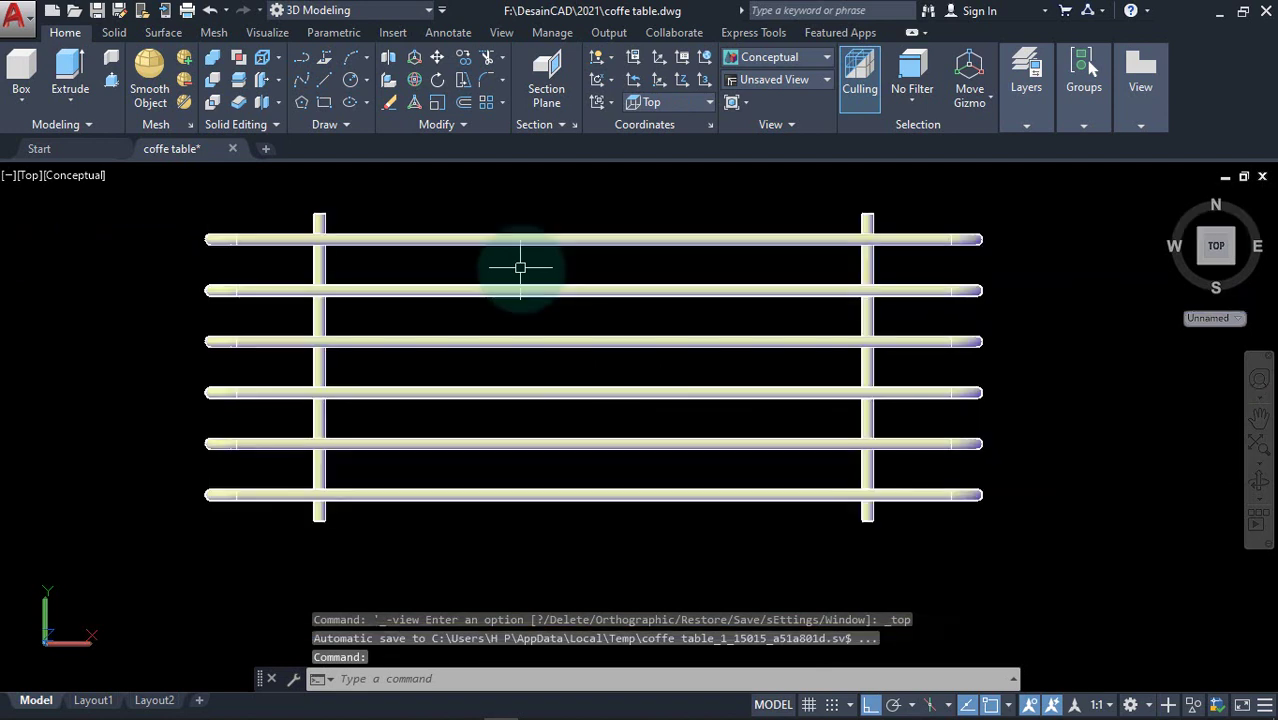
pyautogui.moveTo(497, 270); pyautogui.dragTo(583, 285, button='middle')
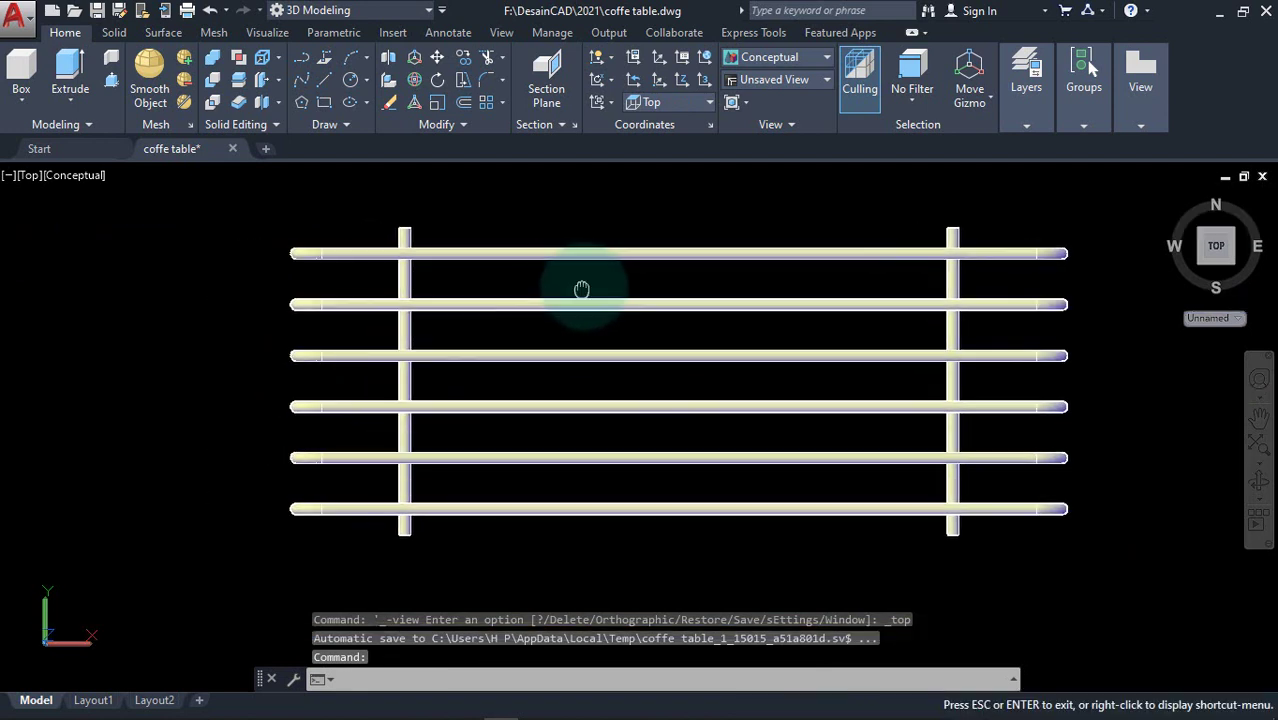
pyautogui.click(77, 178)
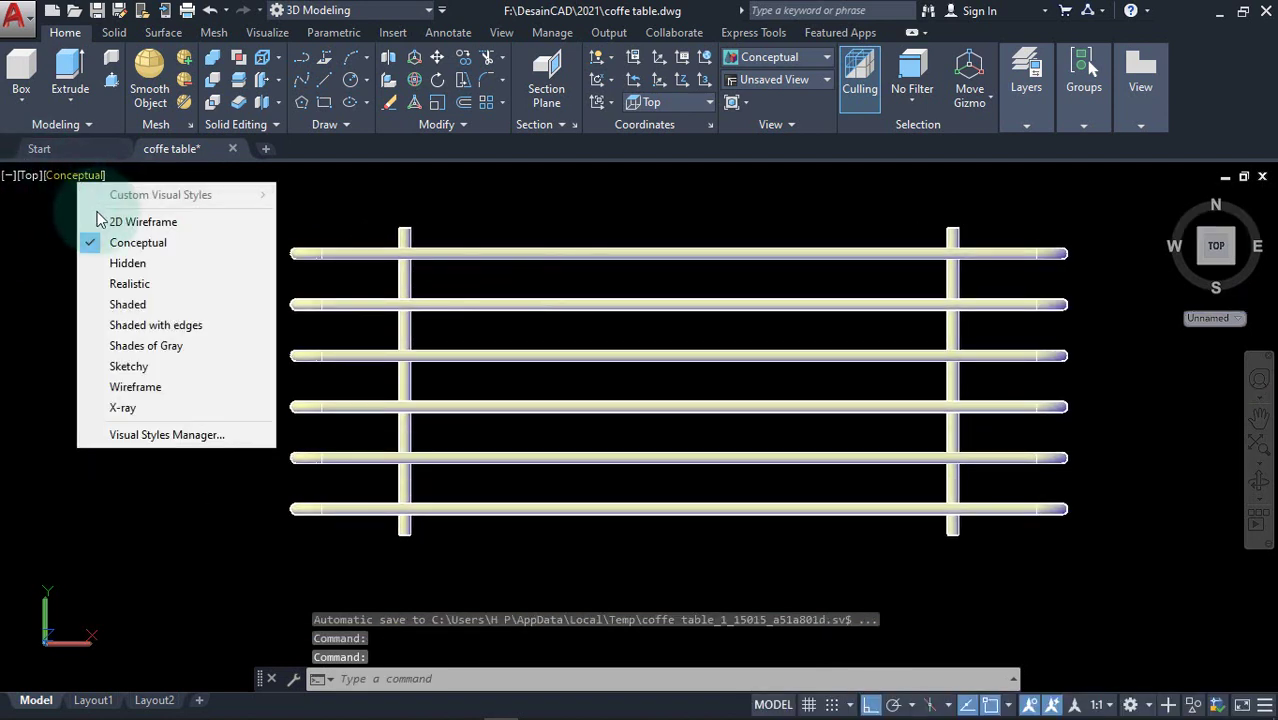
pyautogui.click(96, 216)
pyautogui.moveTo(139, 270); pyautogui.dragTo(149, 276, button='middle')
pyautogui.write('REC')
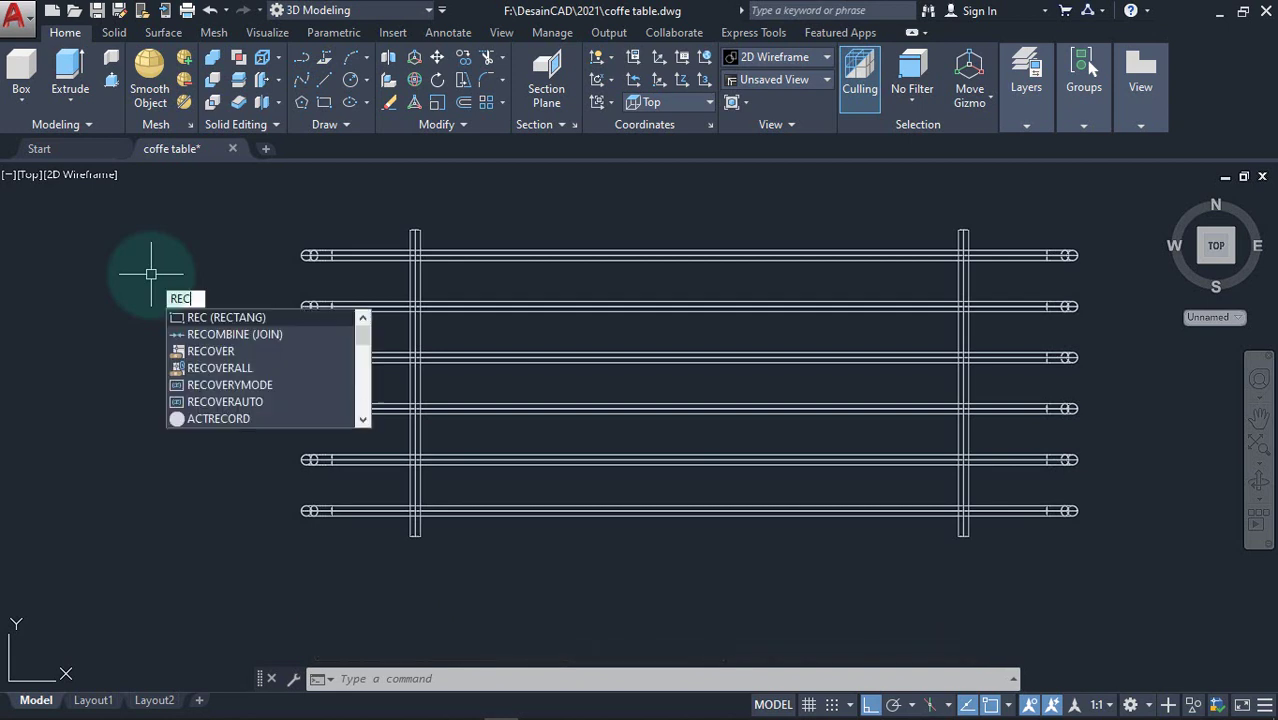
# Draw a tabletop rectangle across the rails' footprint, then orbit into an oblique view
pyautogui.click(210, 322)
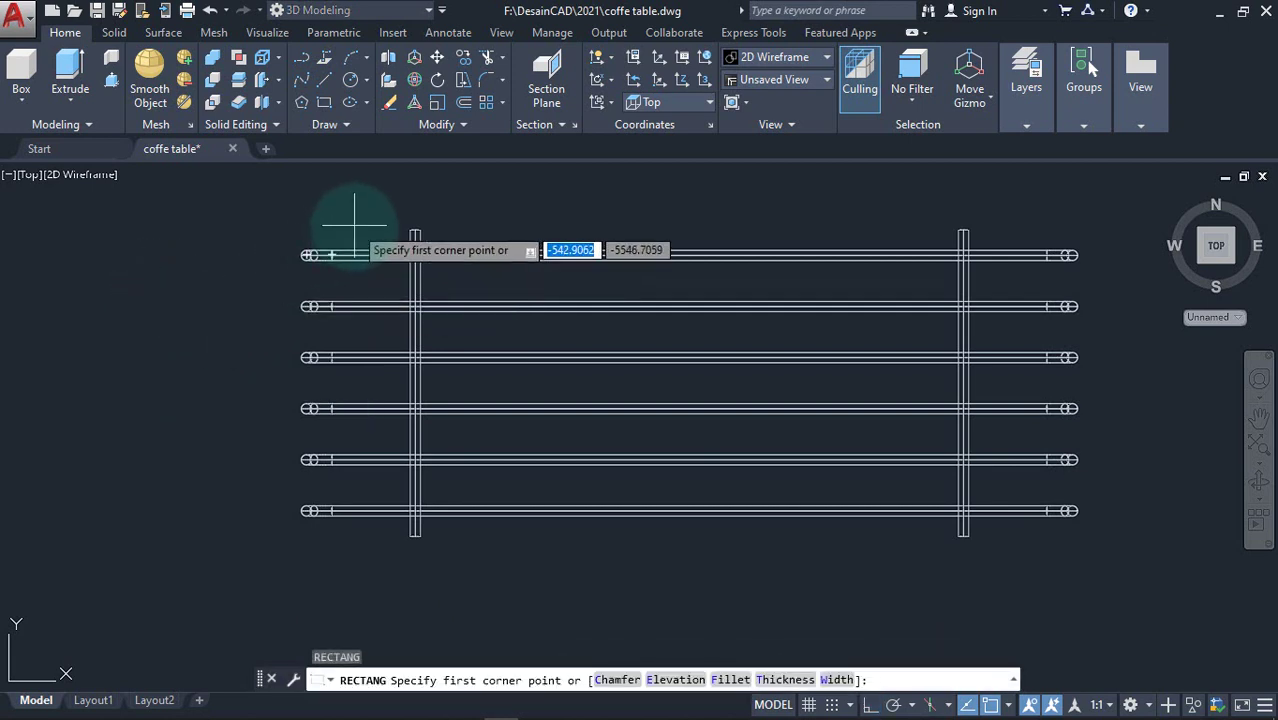
pyautogui.scroll(2, 345, 230)
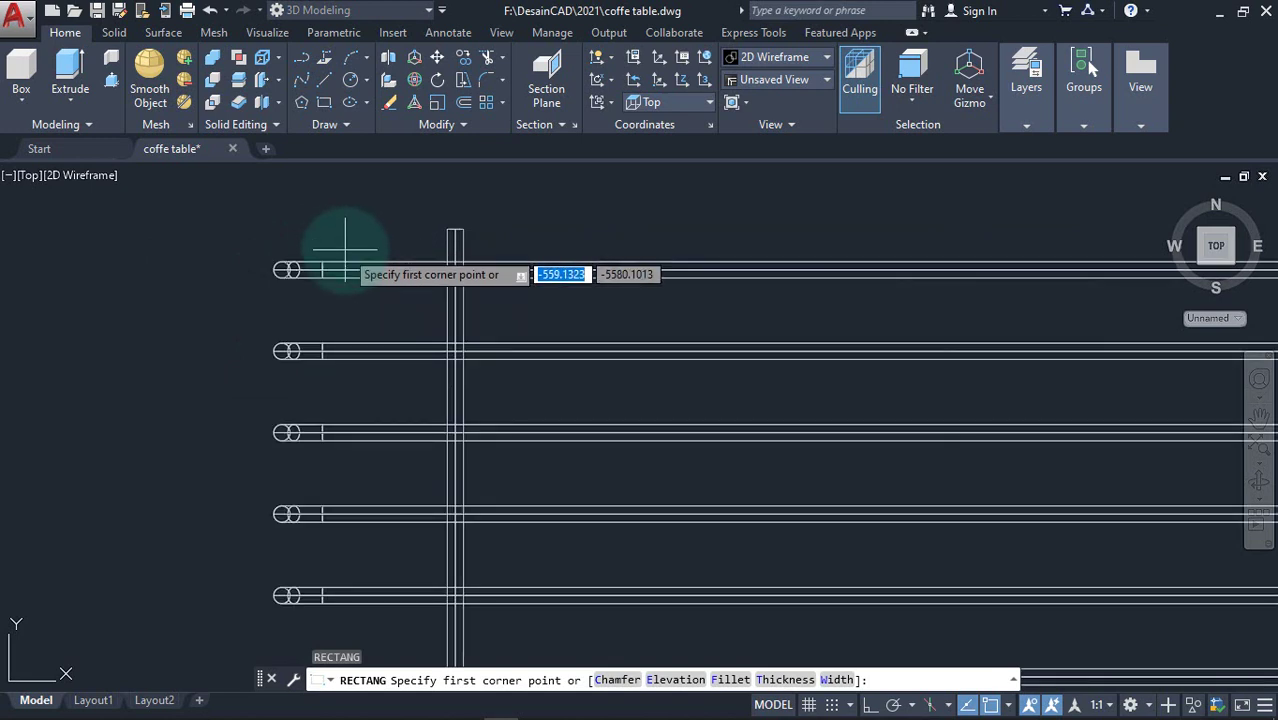
pyautogui.click(345, 248)
pyautogui.scroll(-2, 345, 248)
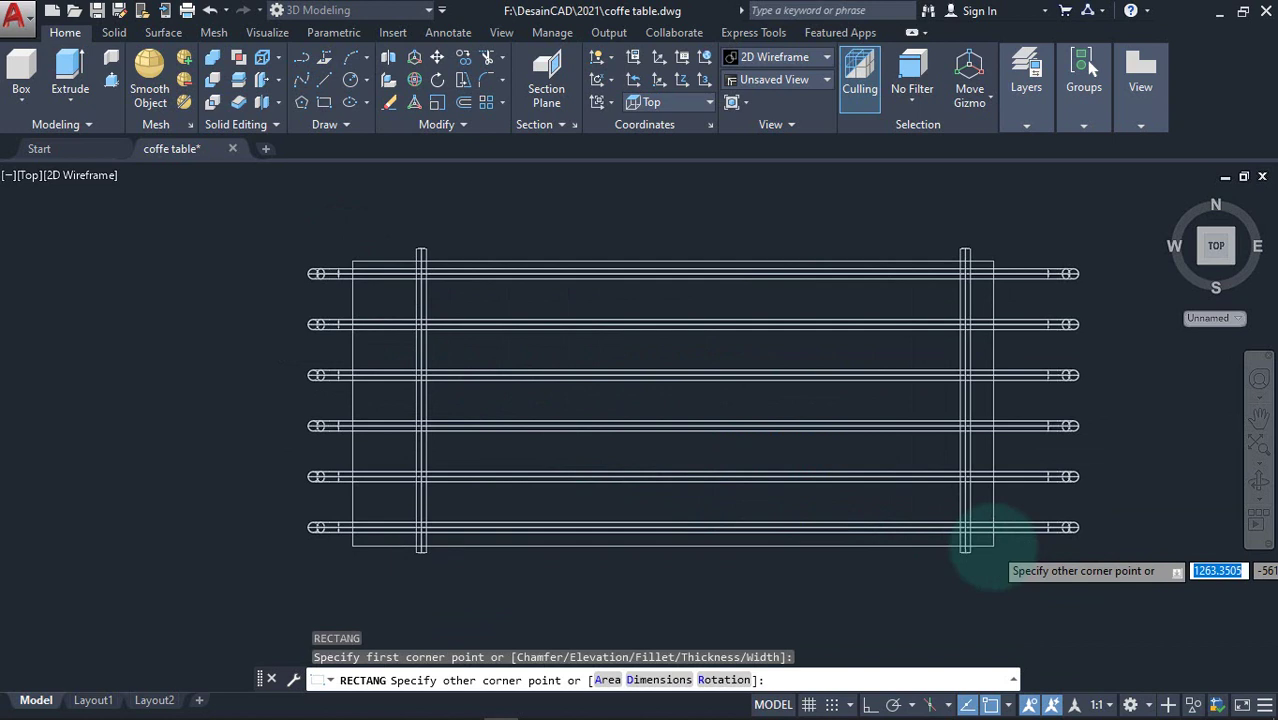
pyautogui.scroll(2, 993, 546)
pyautogui.scroll(-2, 993, 546)
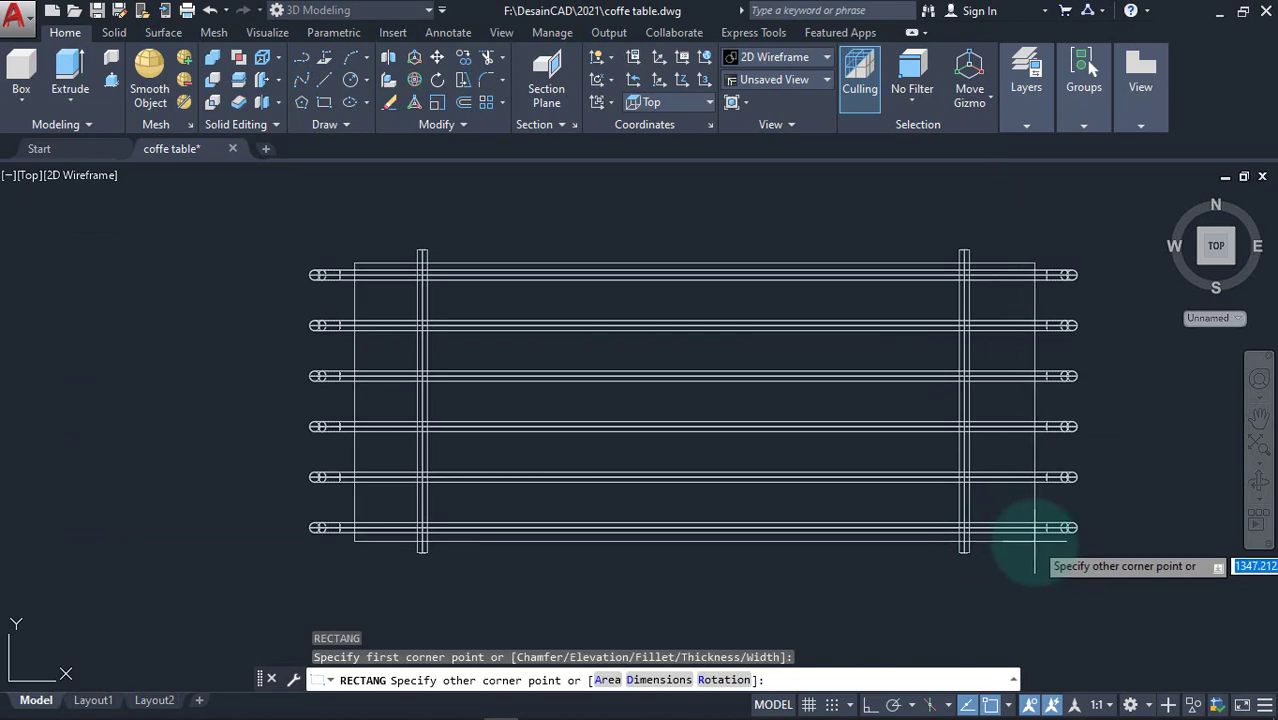
pyautogui.click(1035, 541)
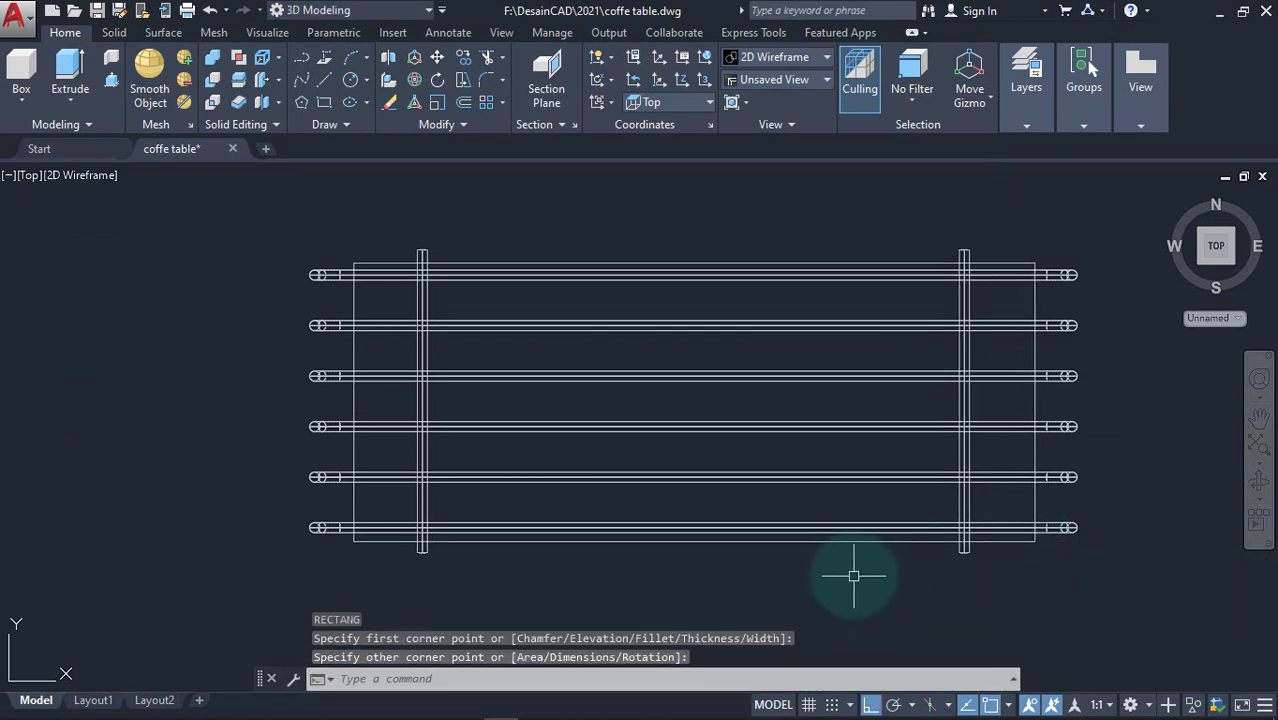
pyautogui.moveTo(855, 573)
pyautogui.keyDown('shift'); pyautogui.mouseDown(button='middle')
pyautogui.moveTo(899, 420)
pyautogui.moveTo(879, 366)
pyautogui.moveTo(897, 427)
pyautogui.moveTo(779, 496)
pyautogui.mouseUp(button='middle'); pyautogui.keyUp('shift')
# Extrude the rectangle into a 35-unit-thick slab and switch to the Front view
pyautogui.press('Escape')
pyautogui.write('EXT')
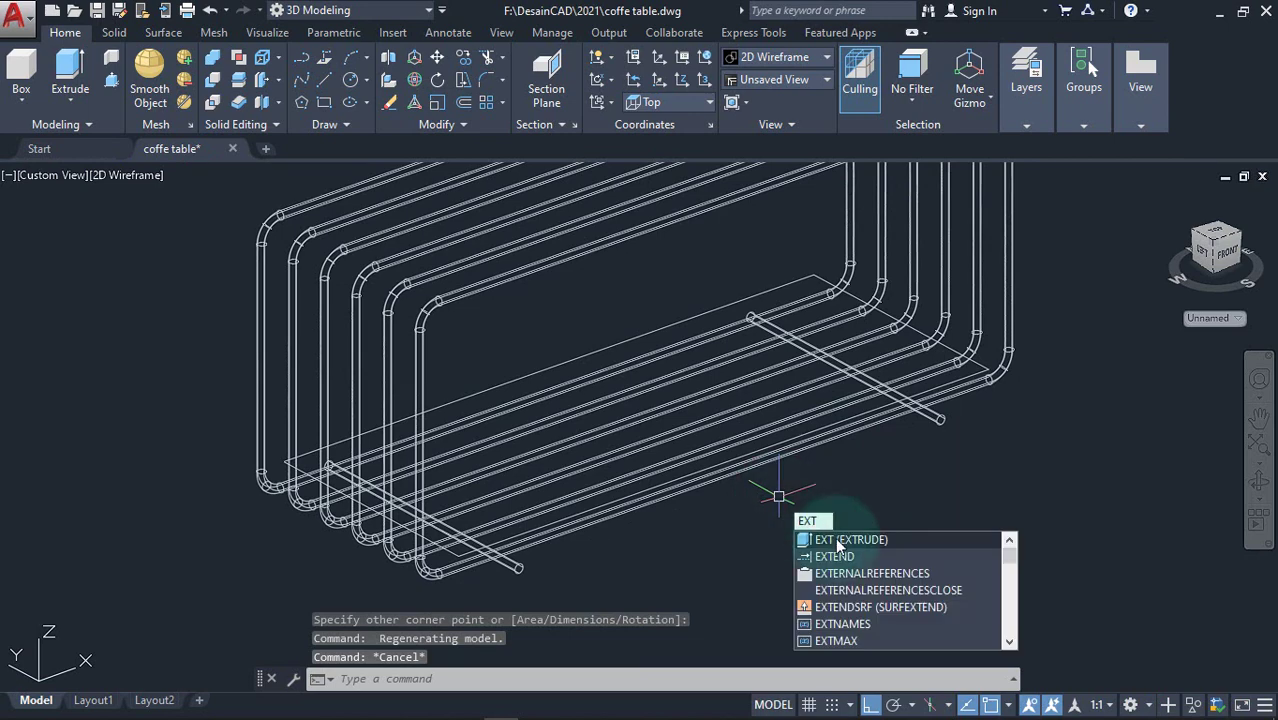
pyautogui.click(838, 541)
pyautogui.click(746, 292)
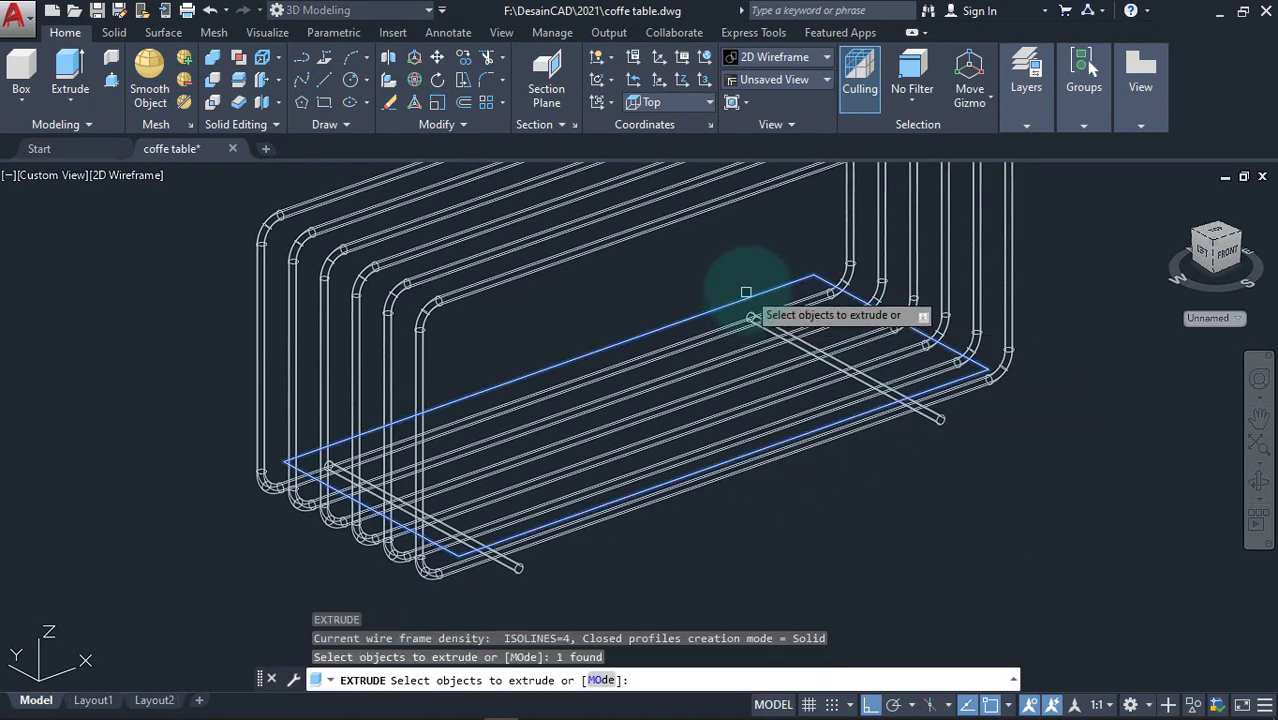
pyautogui.press('Return')
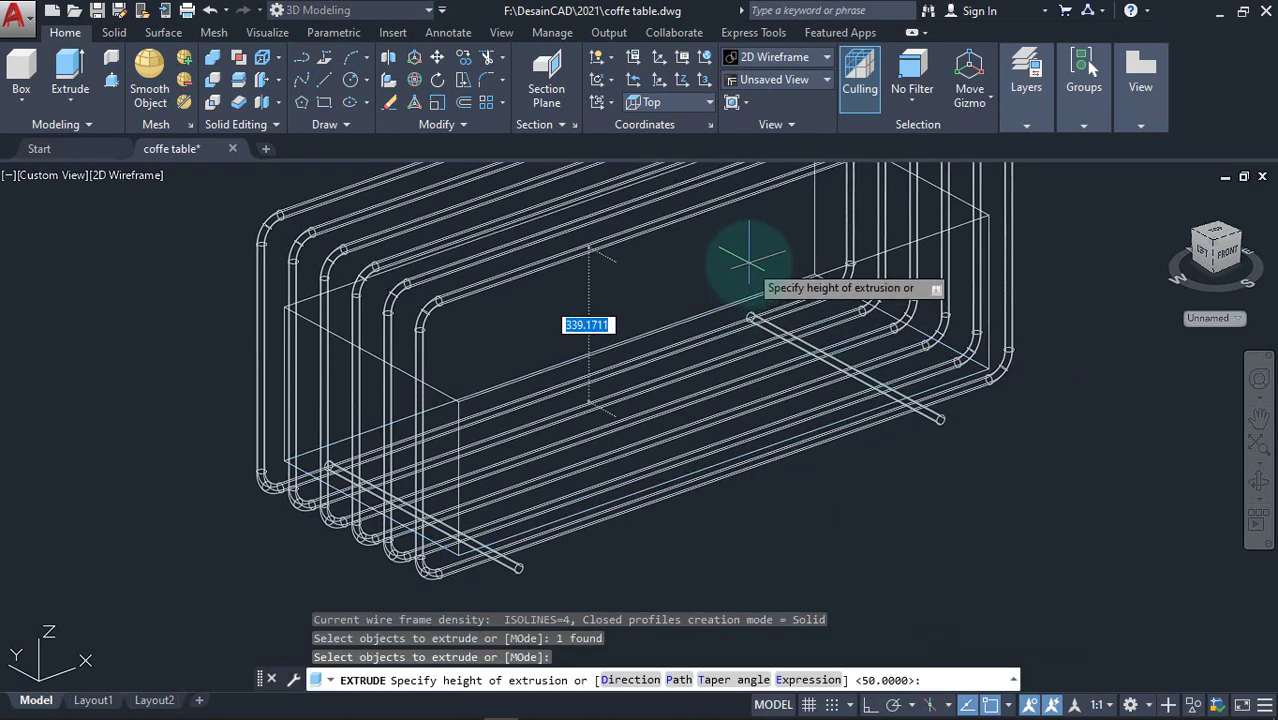
pyautogui.press('Return')
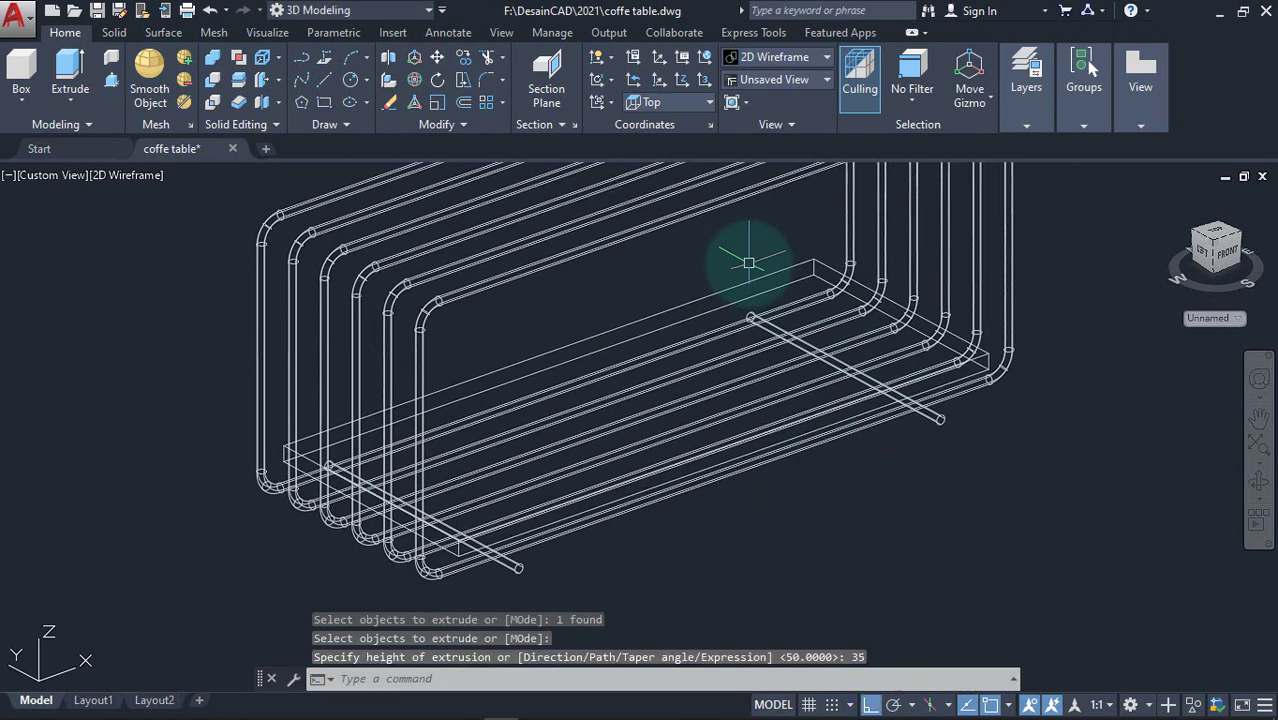
pyautogui.click(69, 177)
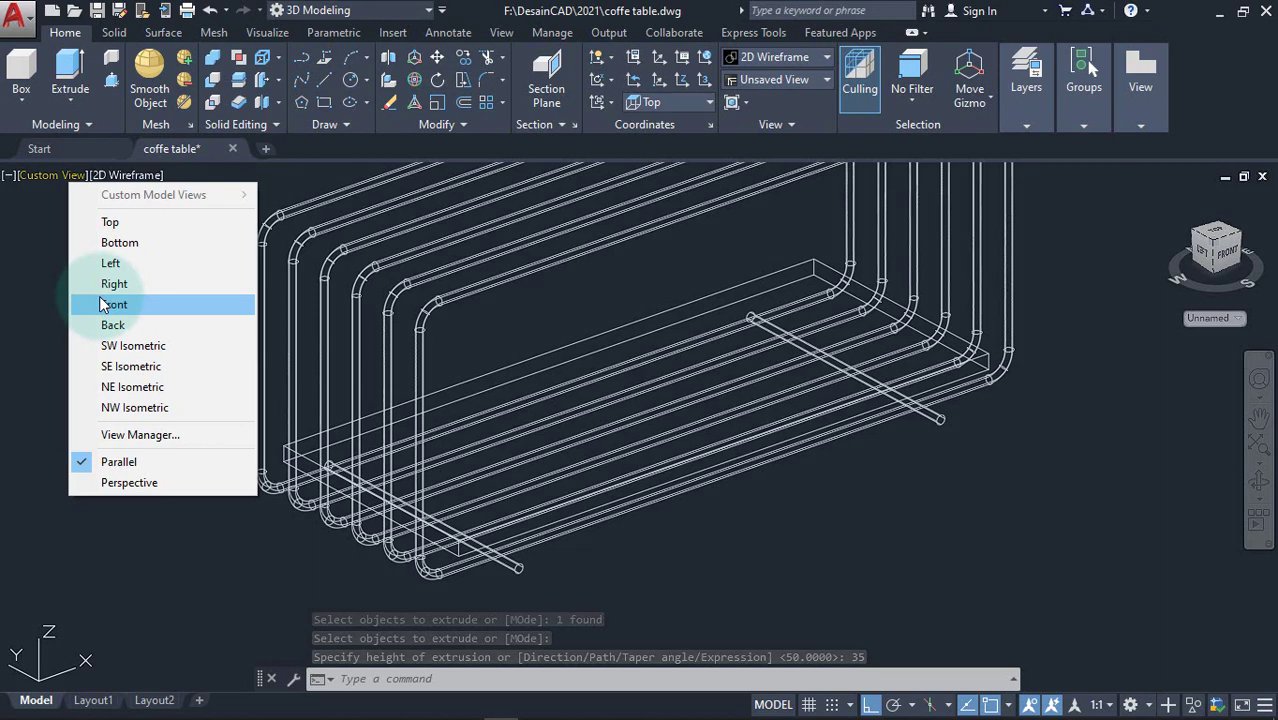
pyautogui.click(100, 300)
pyautogui.write('M')
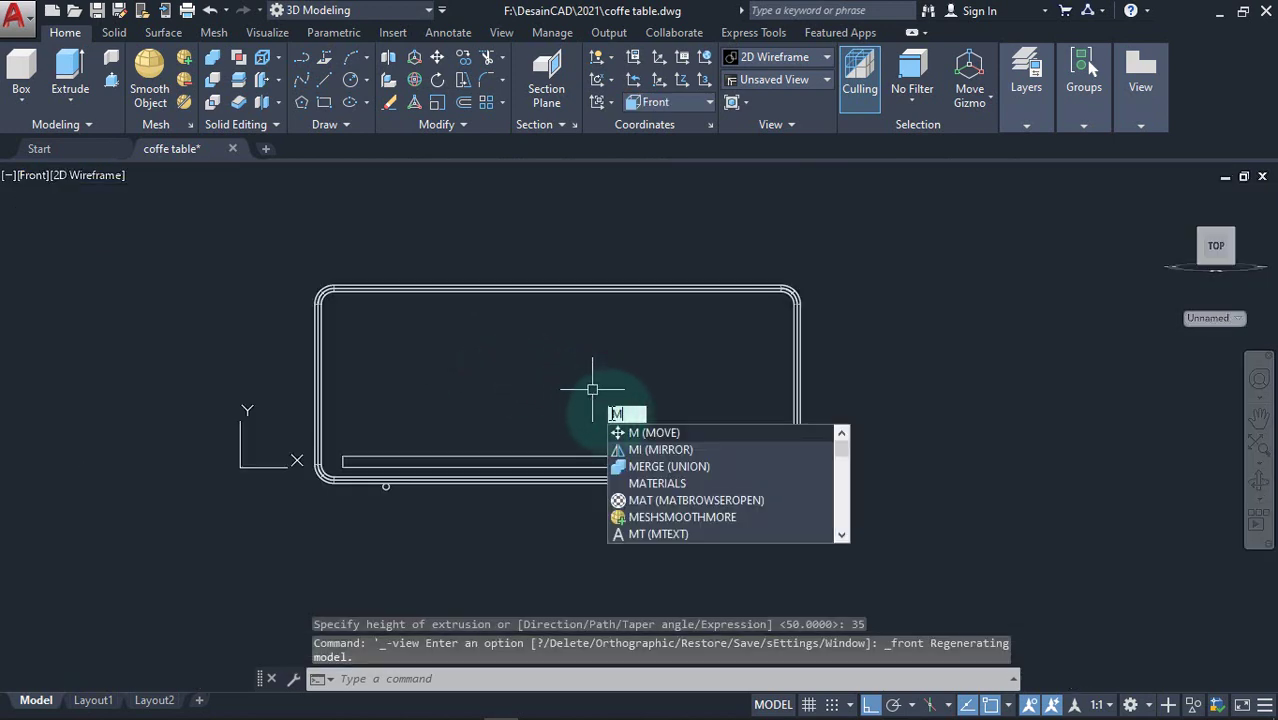
# Move the slab up to the frame's top edge
pyautogui.press('Return')
pyautogui.scroll(2, 615, 442)
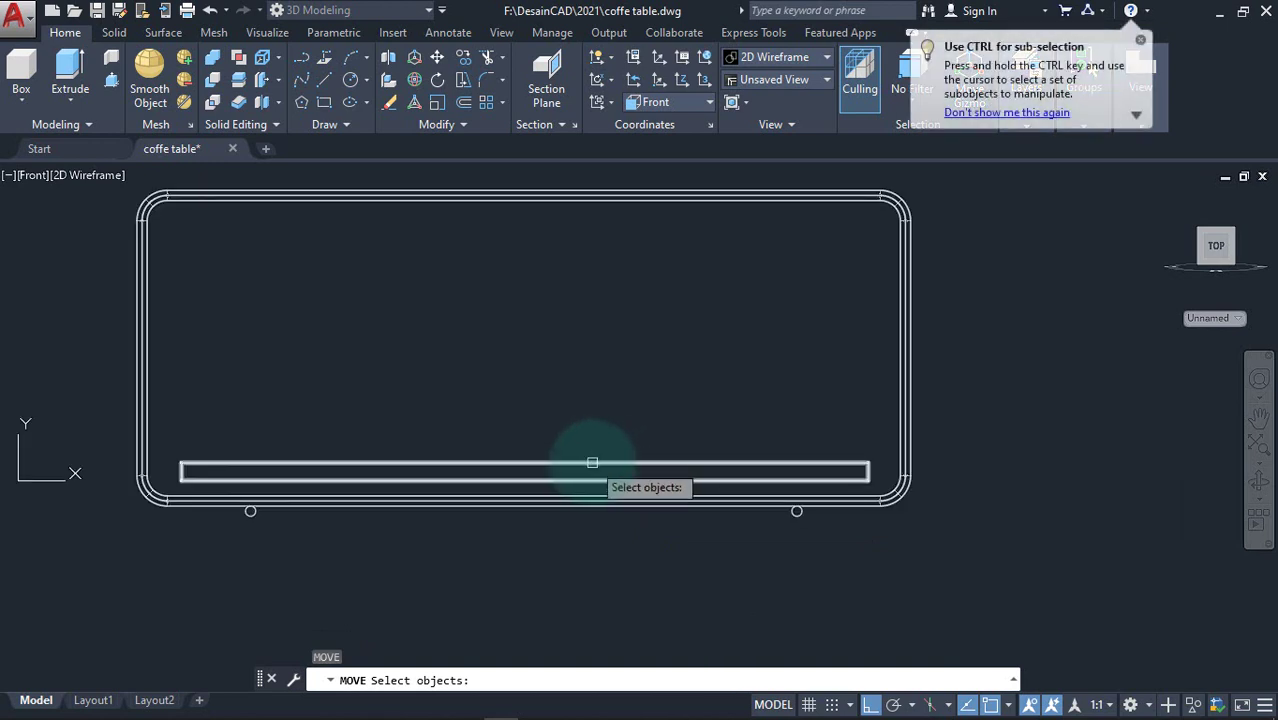
pyautogui.click(590, 464)
pyautogui.moveTo(698, 426); pyautogui.dragTo(825, 516, button='middle')
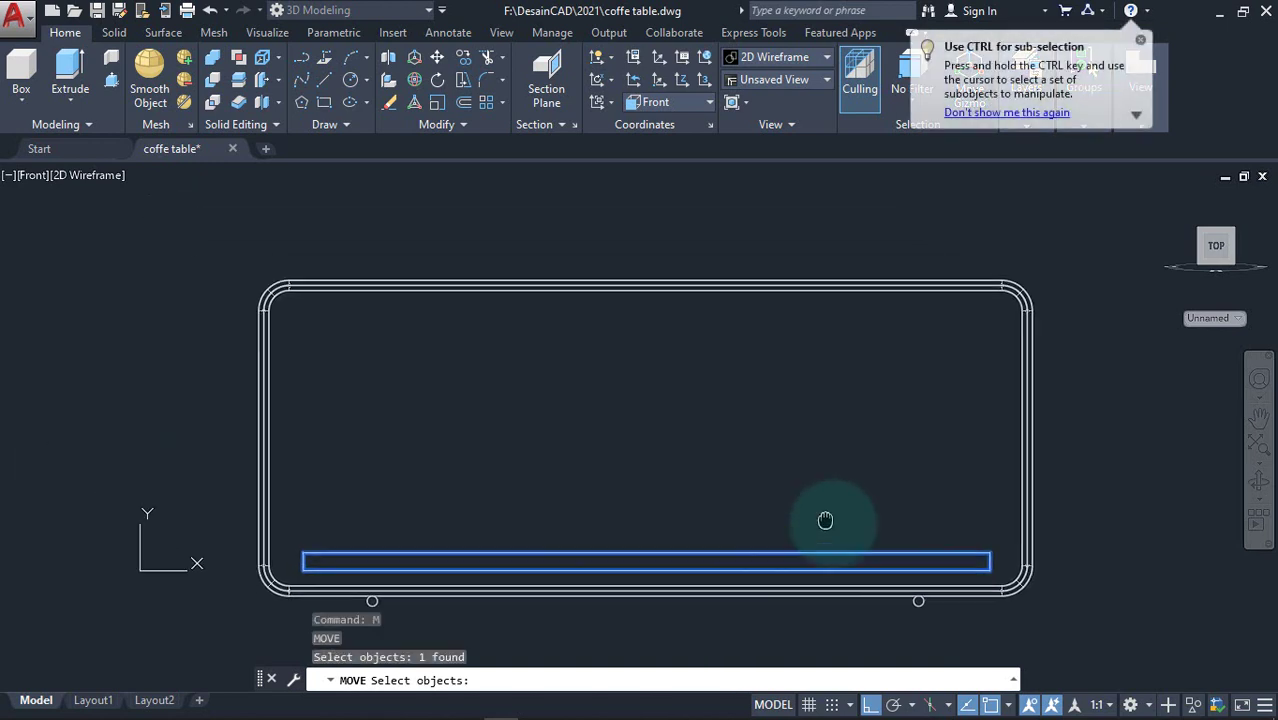
pyautogui.press('Return')
pyautogui.click(210, 493)
pyautogui.scroll(3, 195, 268)
pyautogui.scroll(3, 195, 268)
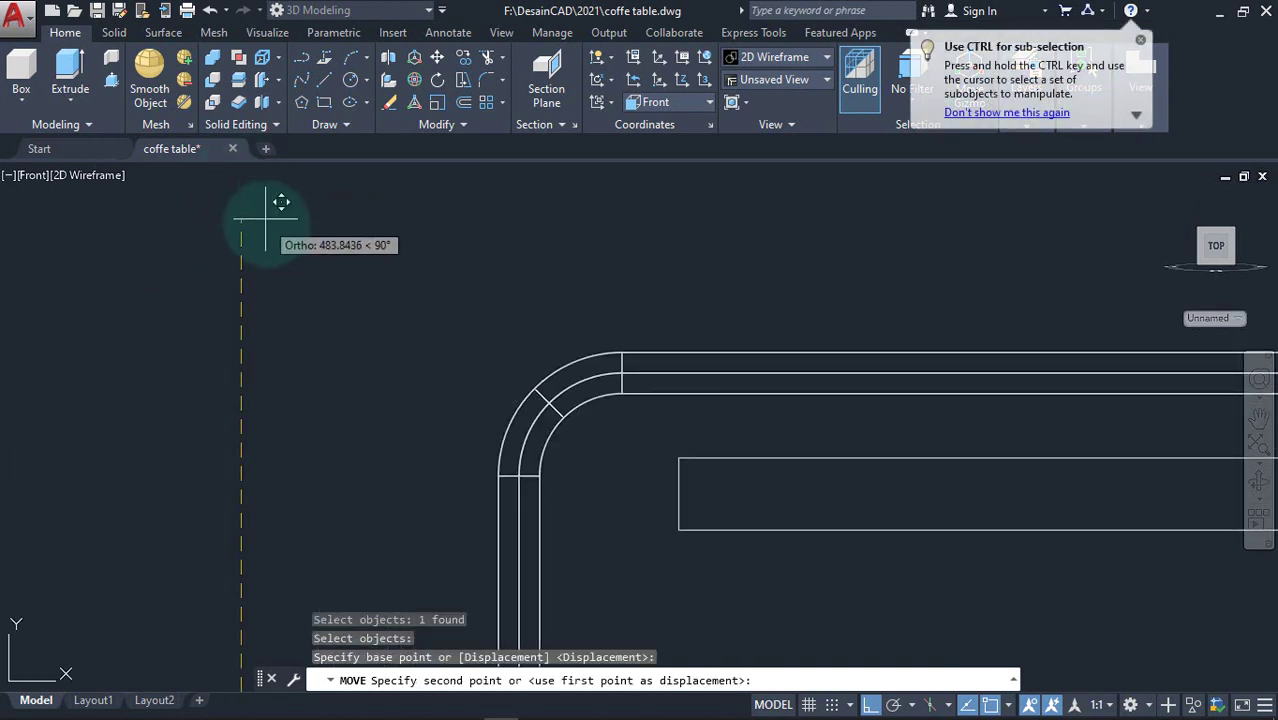
pyautogui.click(380, 235)
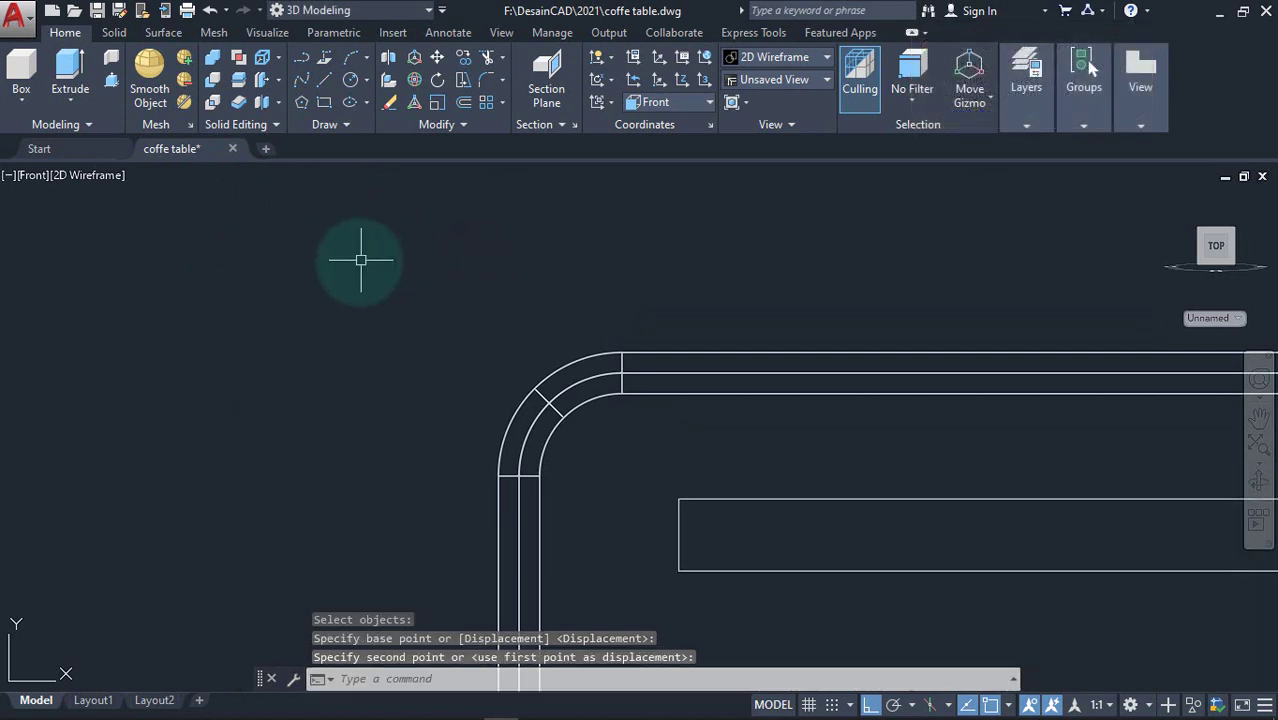
pyautogui.moveTo(301, 352); pyautogui.dragTo(14, 285, button='middle')
pyautogui.scroll(3, 485, 314)
pyautogui.scroll(3, 534, 329)
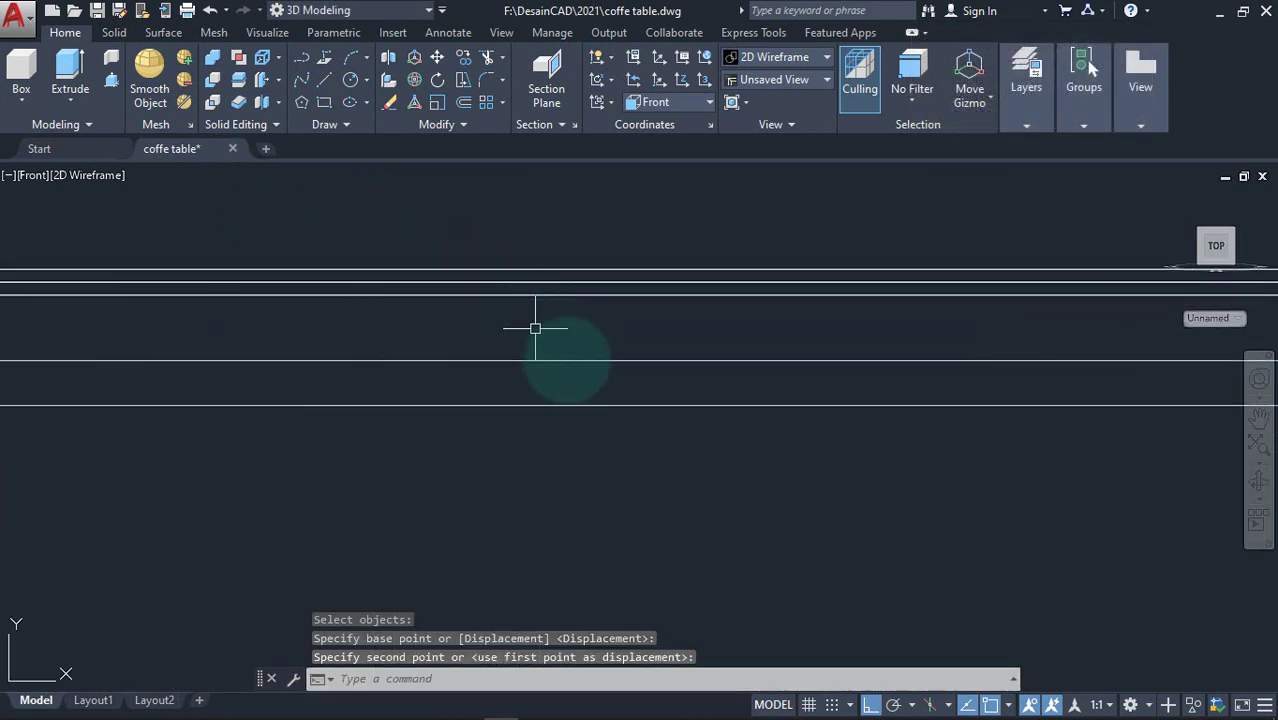
# Adjust the slab's position so it sits on top of the rings
pyautogui.press('Return')
pyautogui.click(594, 366)
pyautogui.press('Return')
pyautogui.click(646, 505)
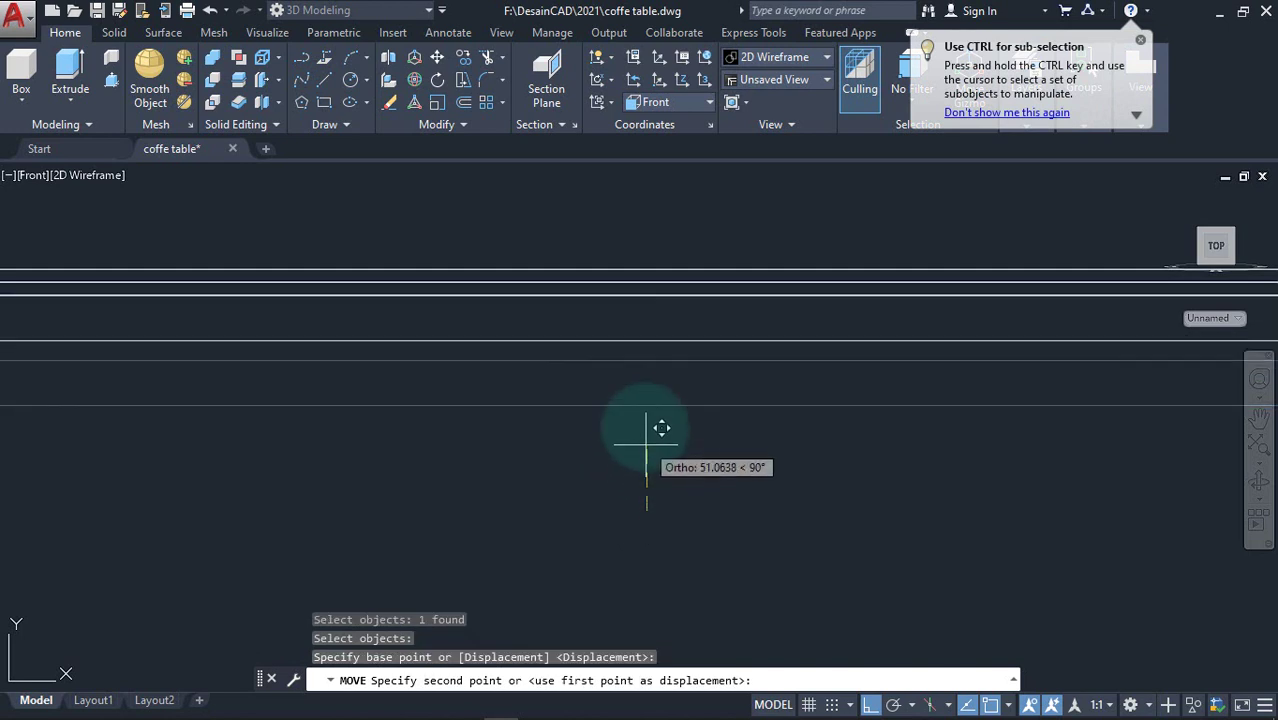
pyautogui.click(636, 372)
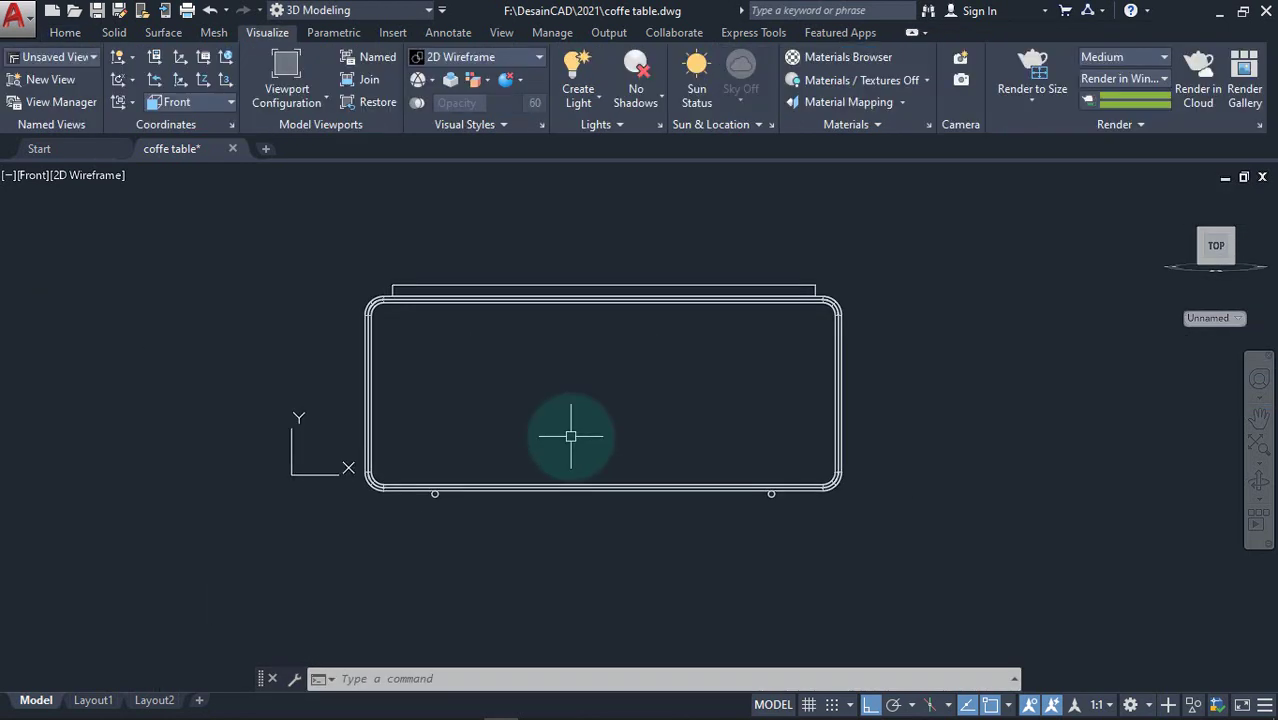
# Slice the frame tubes horizontally across the middle, keeping both halves
pyautogui.write('l')
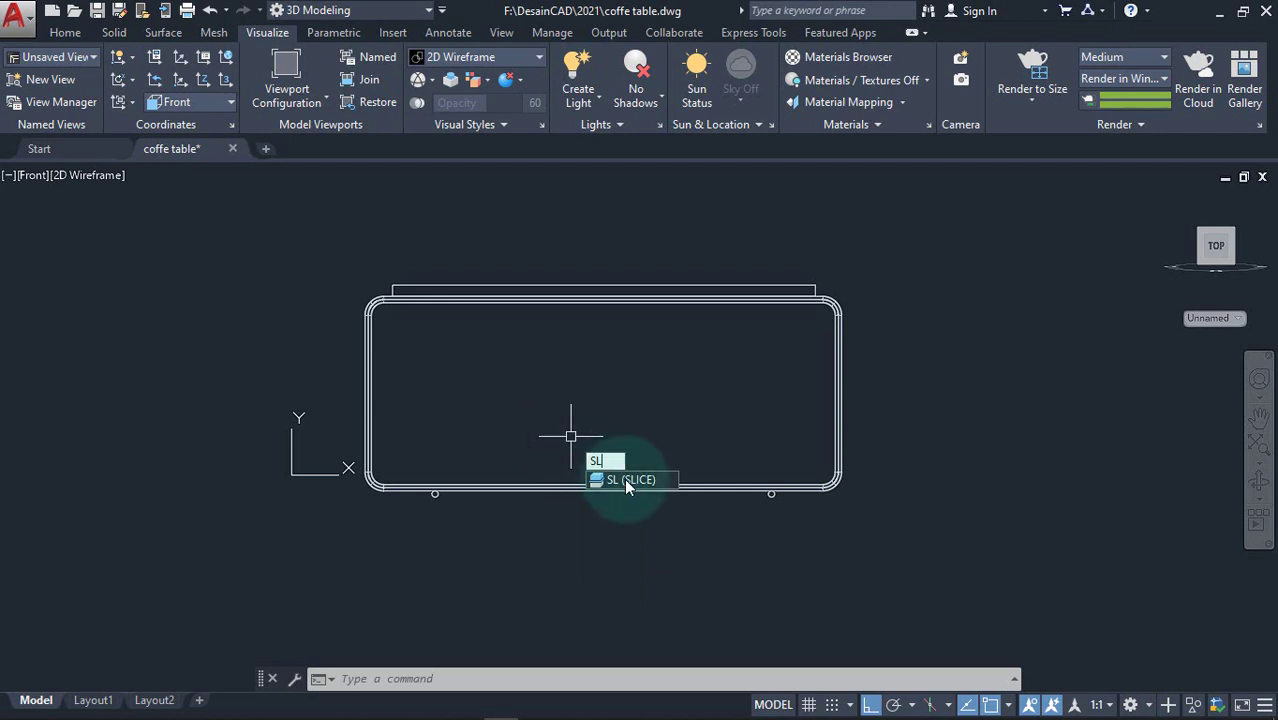
pyautogui.press('Return')
pyautogui.click(910, 445)
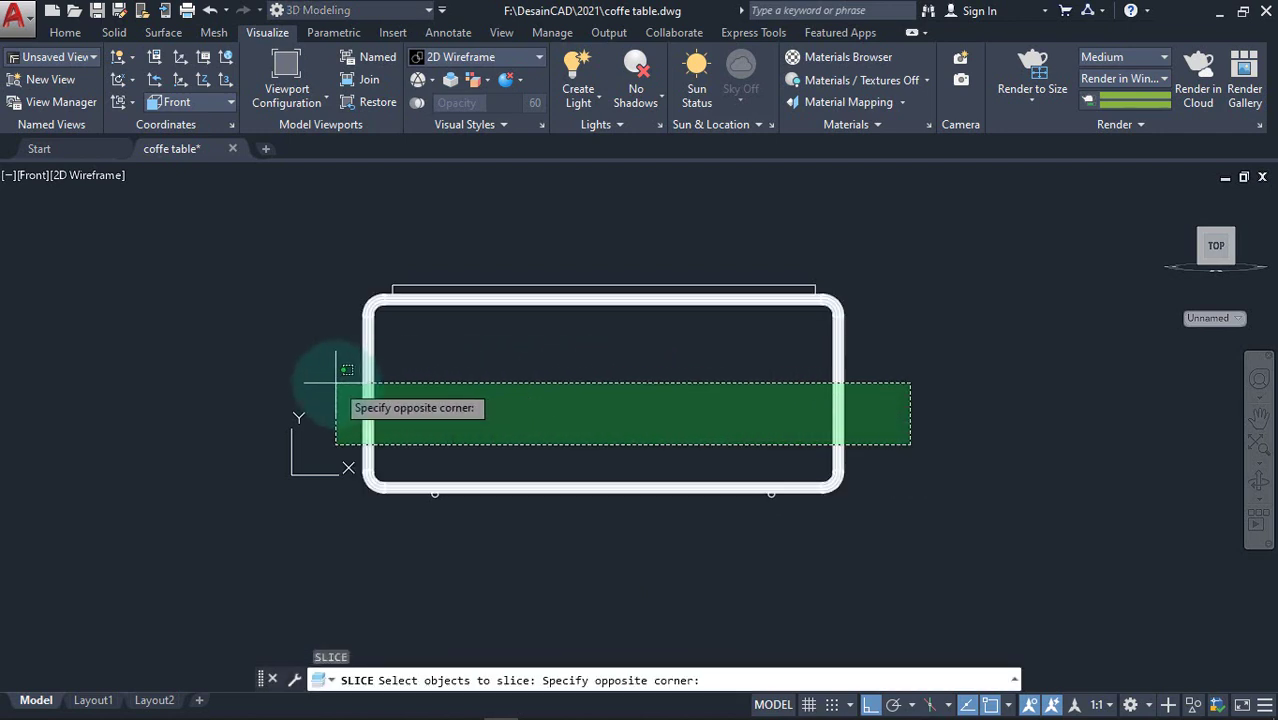
pyautogui.click(294, 340)
pyautogui.press('Return')
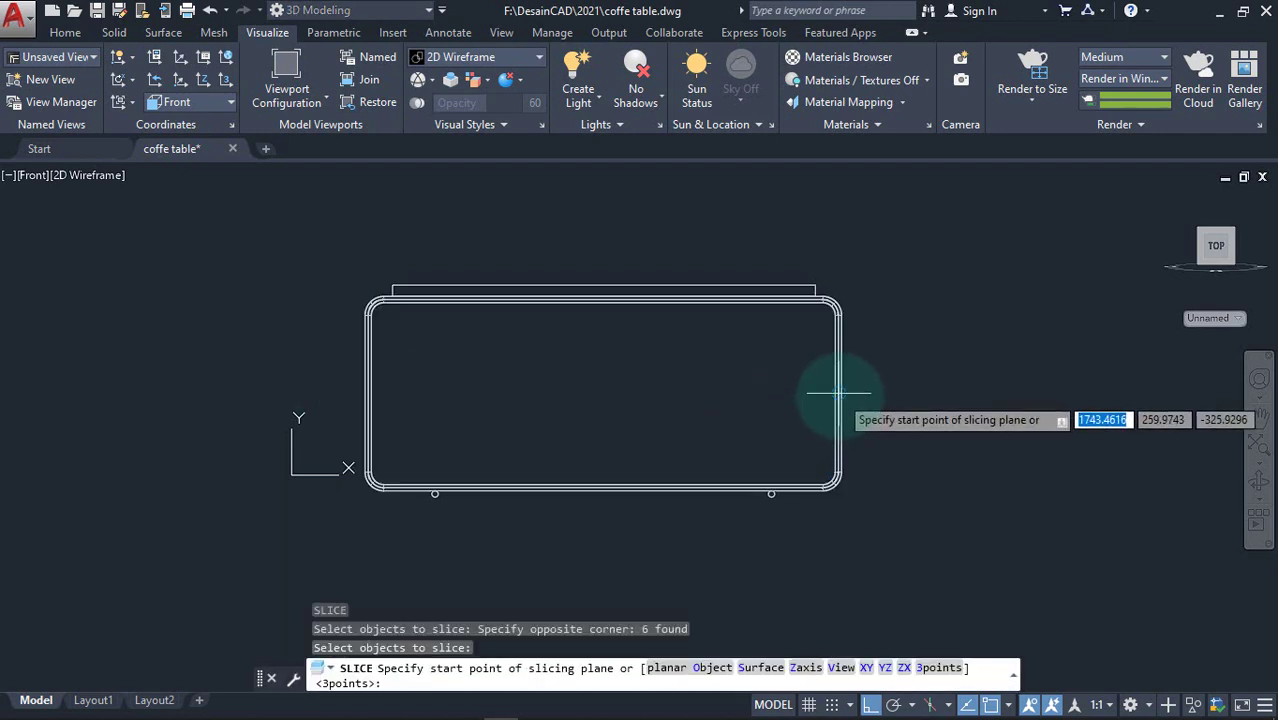
pyautogui.click(840, 392)
pyautogui.click(255, 373)
pyautogui.press('Return')
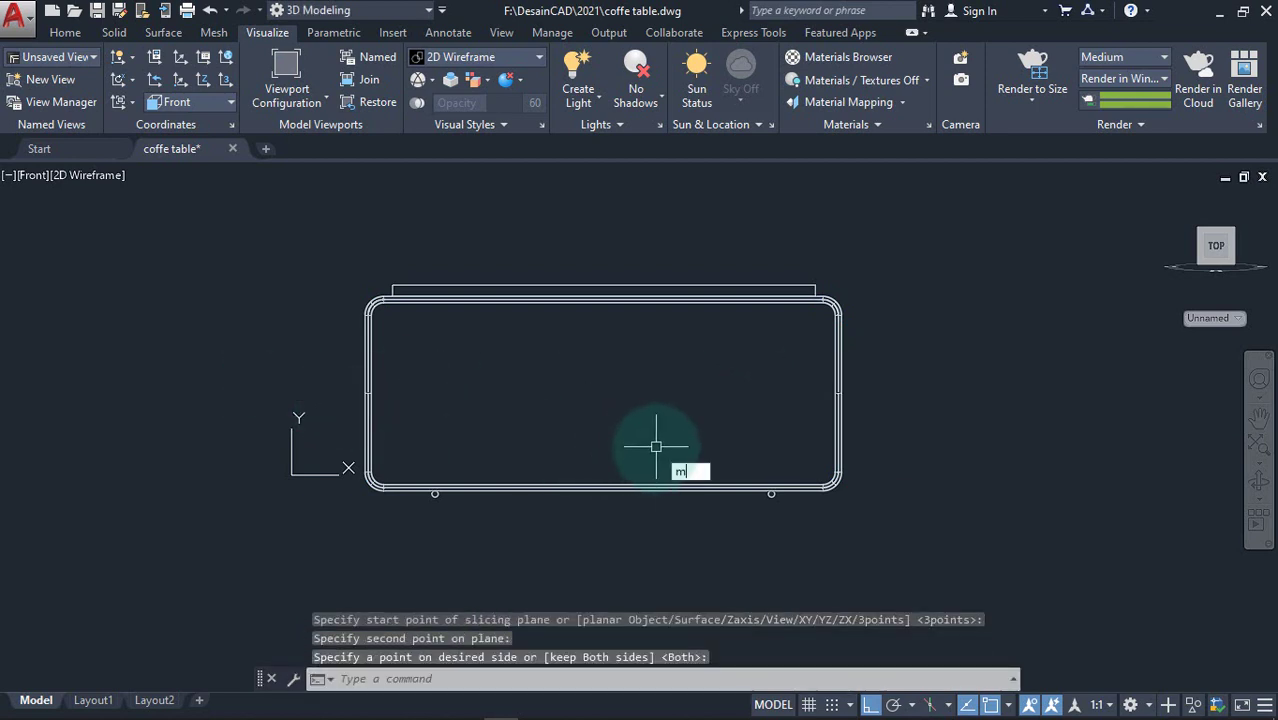
# Raise the frame's lower part 200 units and orbit to view the shorter table
pyautogui.press('Return')
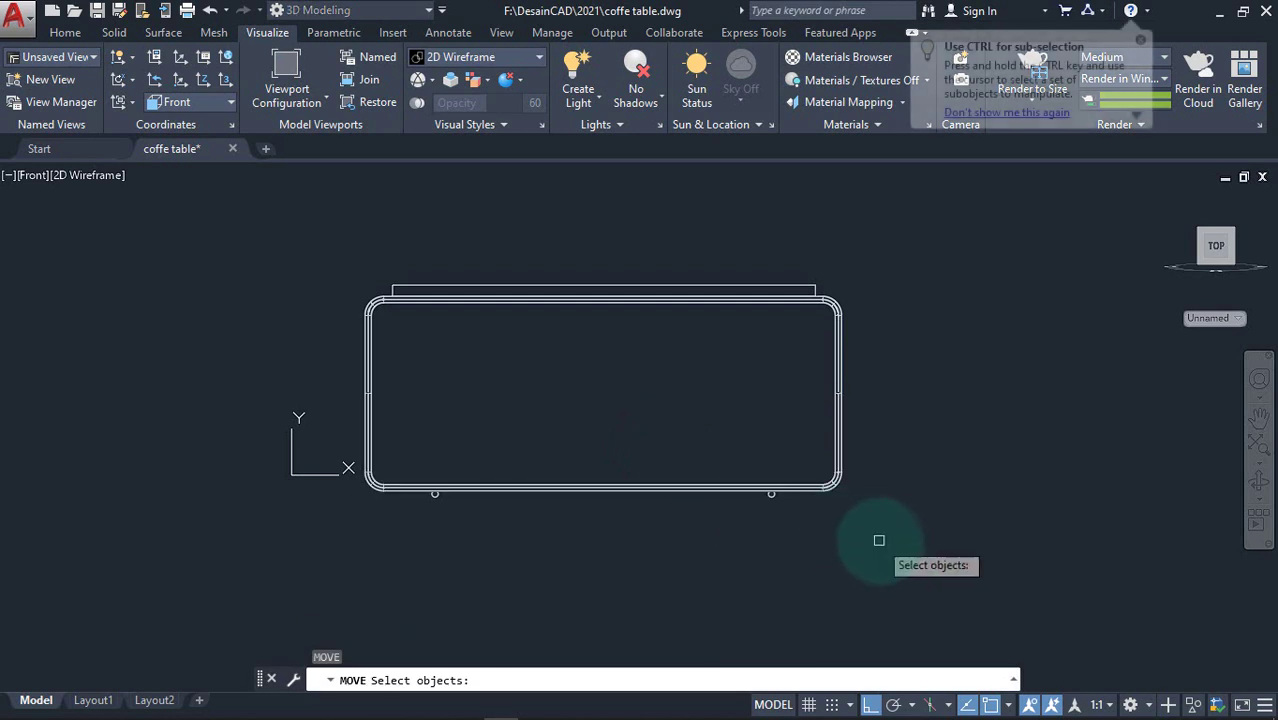
pyautogui.click(879, 540)
pyautogui.click(326, 438)
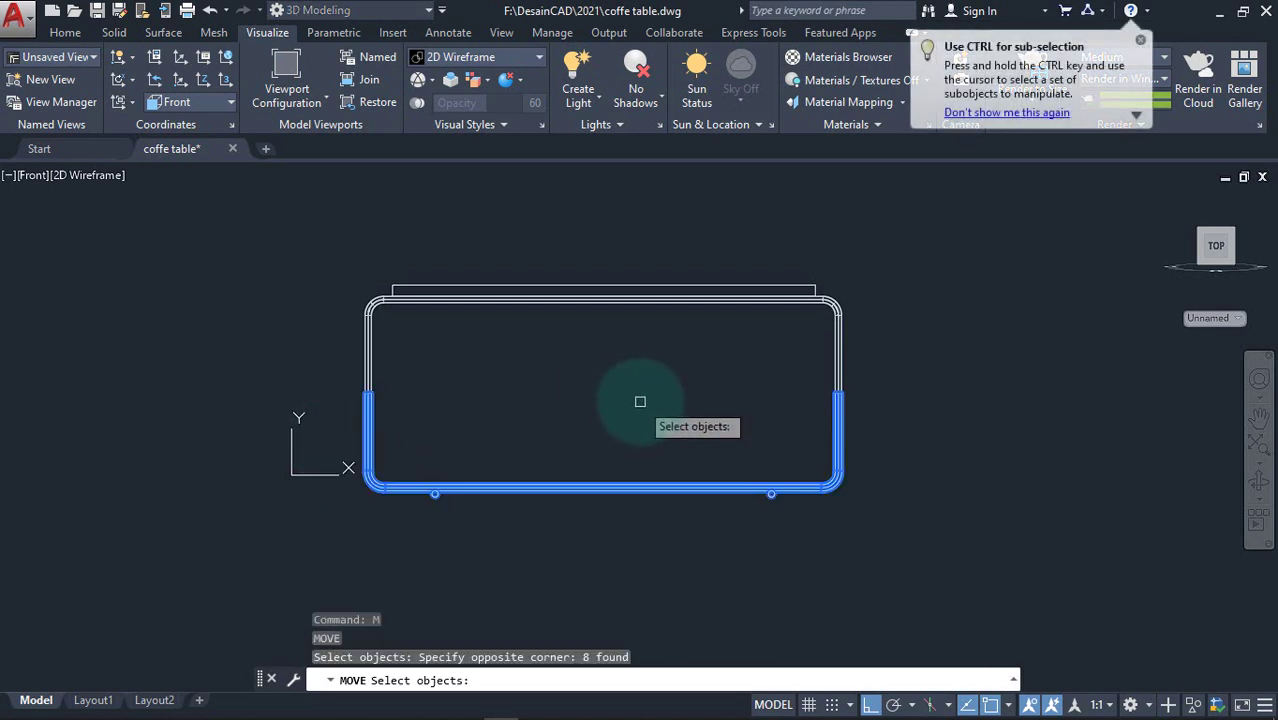
pyautogui.scroll(2, 582, 368)
pyautogui.press('Return')
pyautogui.click(568, 406)
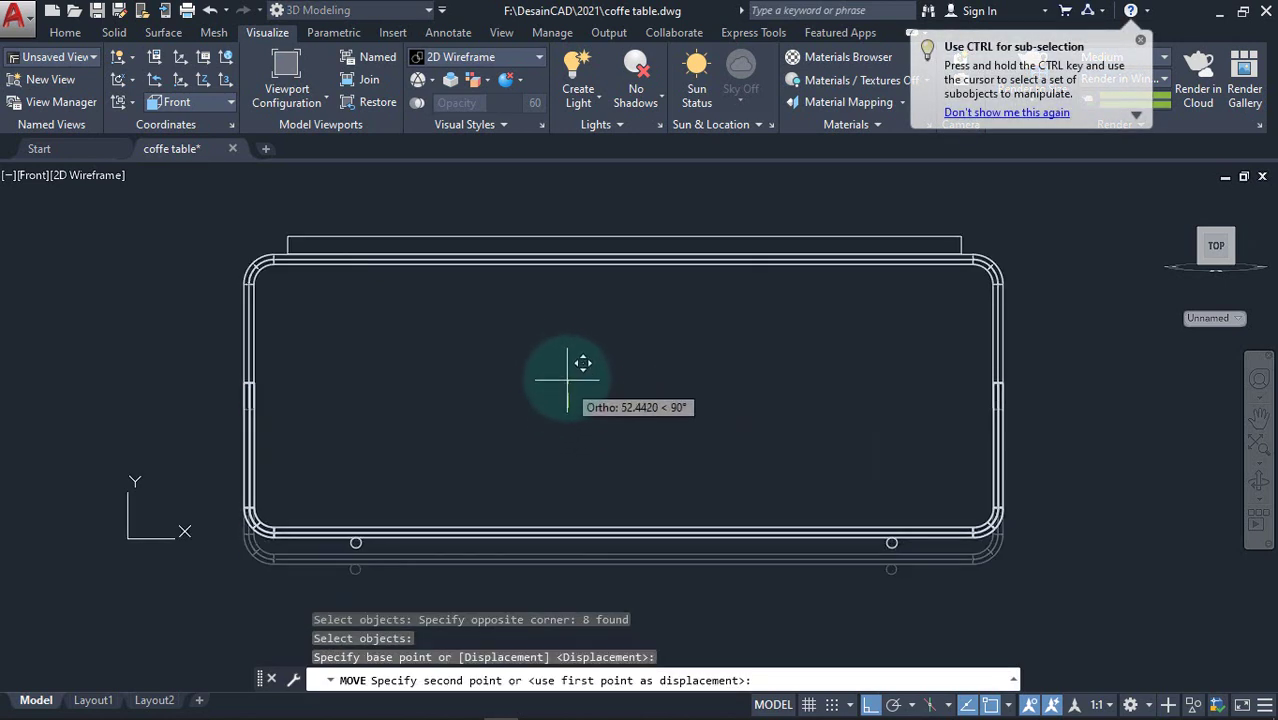
pyautogui.write('200')
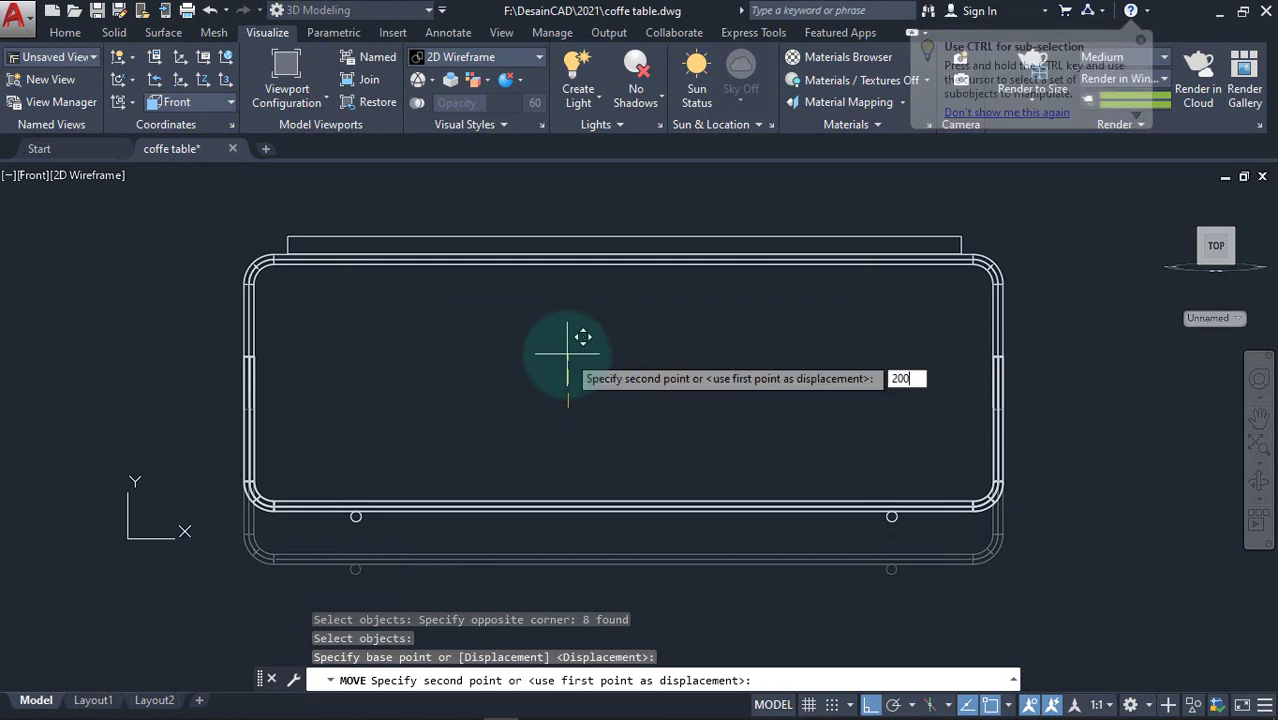
pyautogui.press('Return')
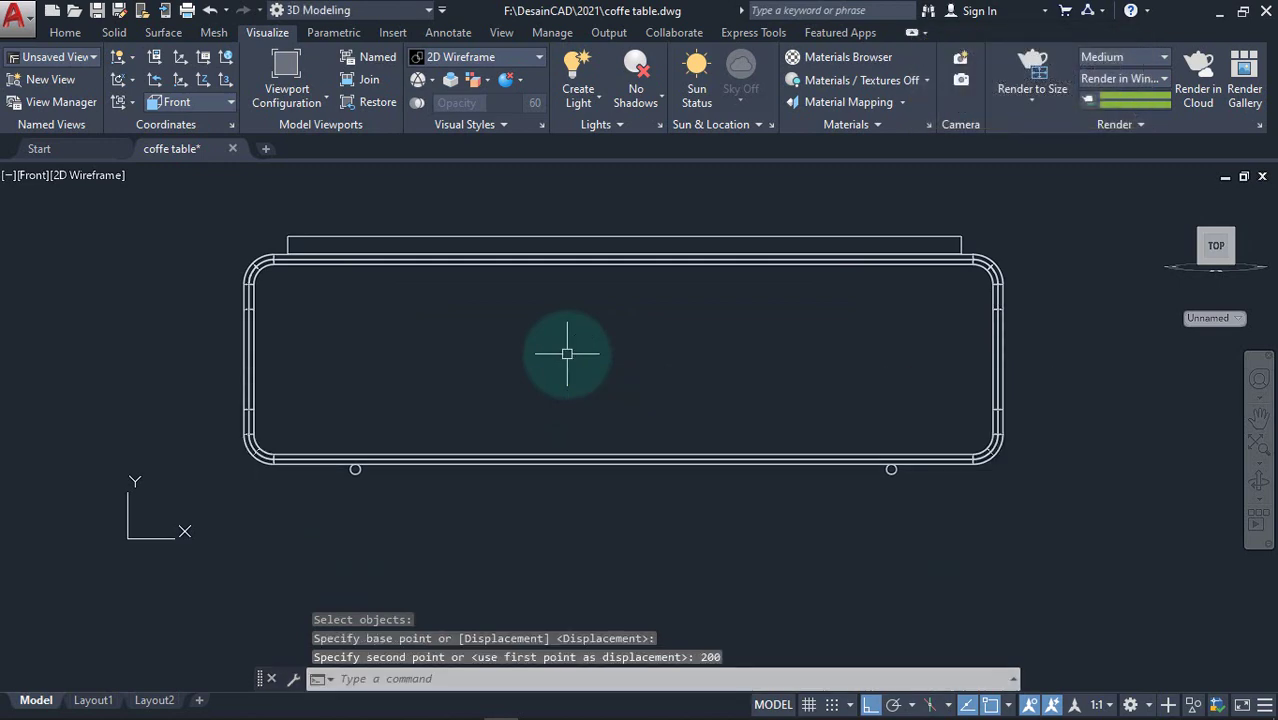
pyautogui.keyDown('shift'); pyautogui.moveTo(567, 353); pyautogui.dragTo(602, 426, button='middle'); pyautogui.keyUp('shift')
pyautogui.write('UNI')
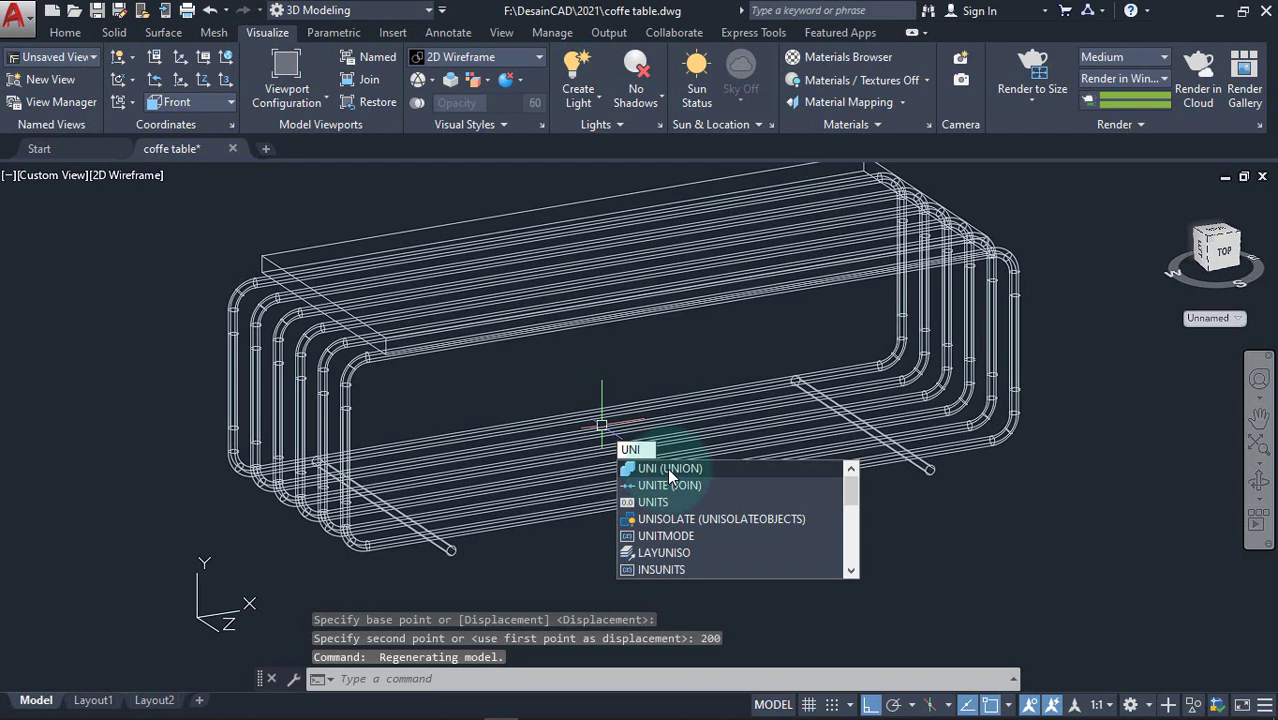
# Union all twelve rounded tube rings into a single solid
pyautogui.click(670, 468)
pyautogui.click(744, 554)
pyautogui.click(592, 367)
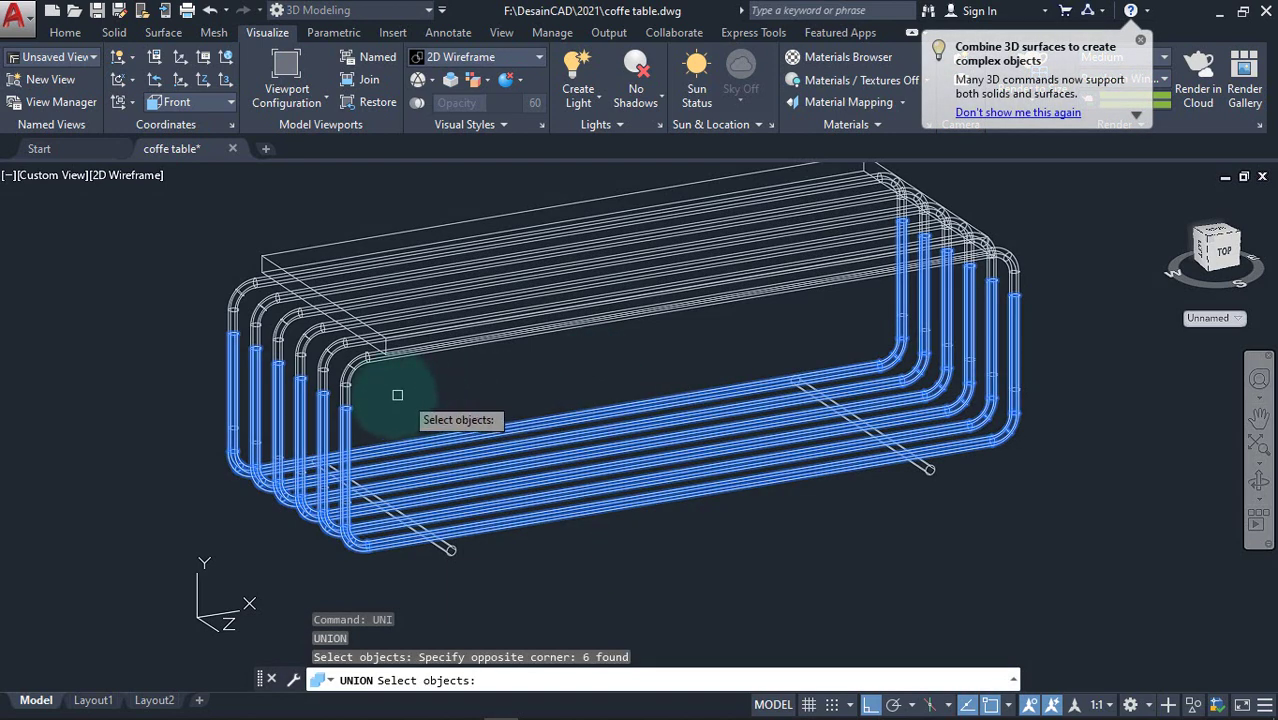
pyautogui.click(365, 393)
pyautogui.click(300, 378)
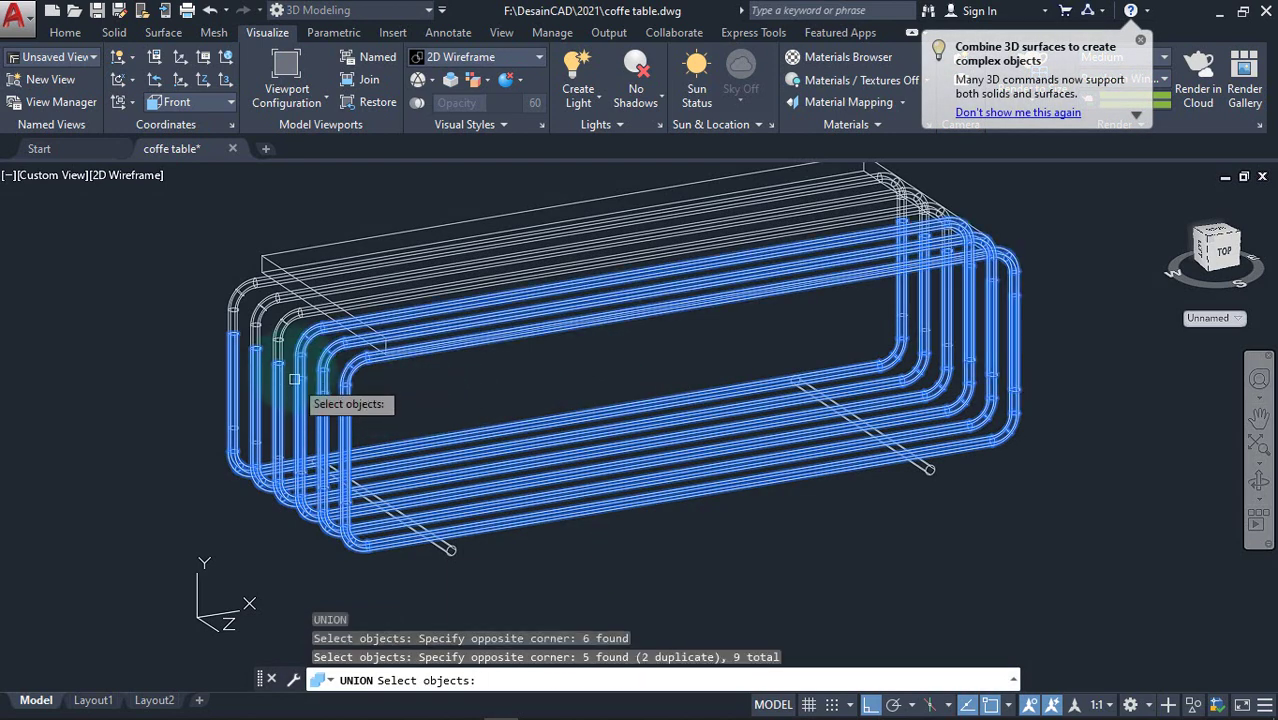
pyautogui.click(258, 330)
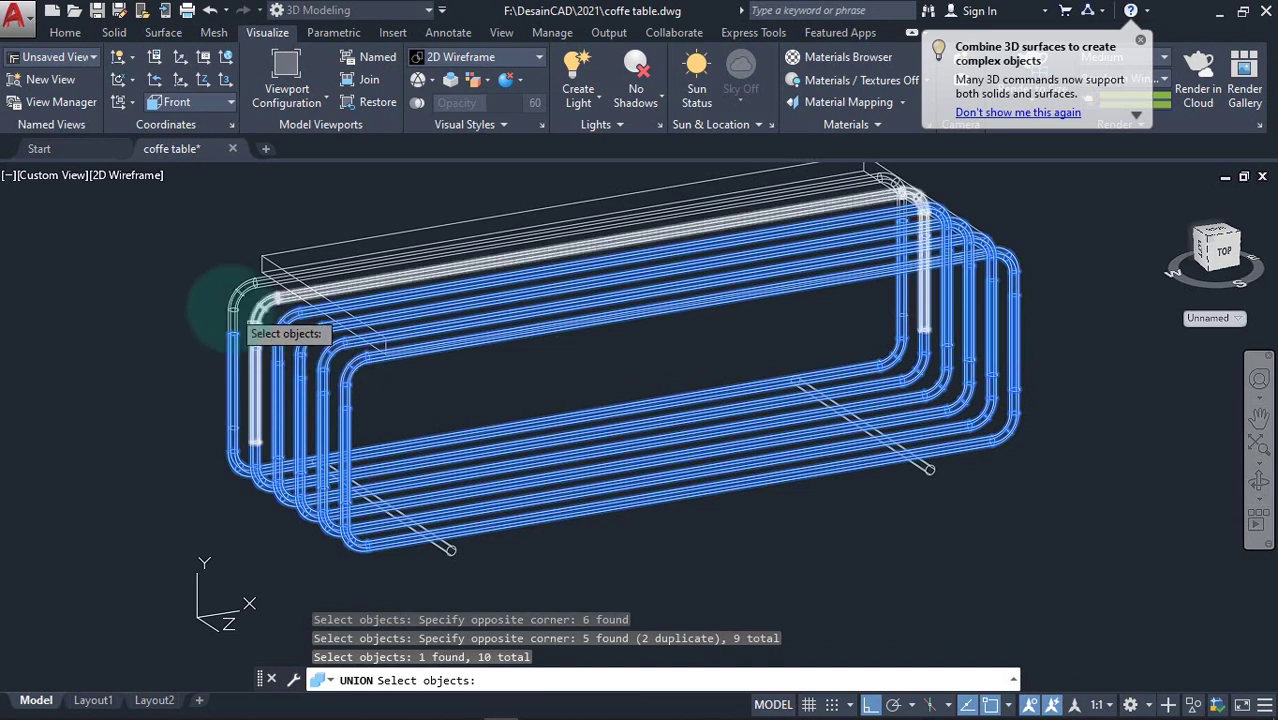
pyautogui.click(245, 310)
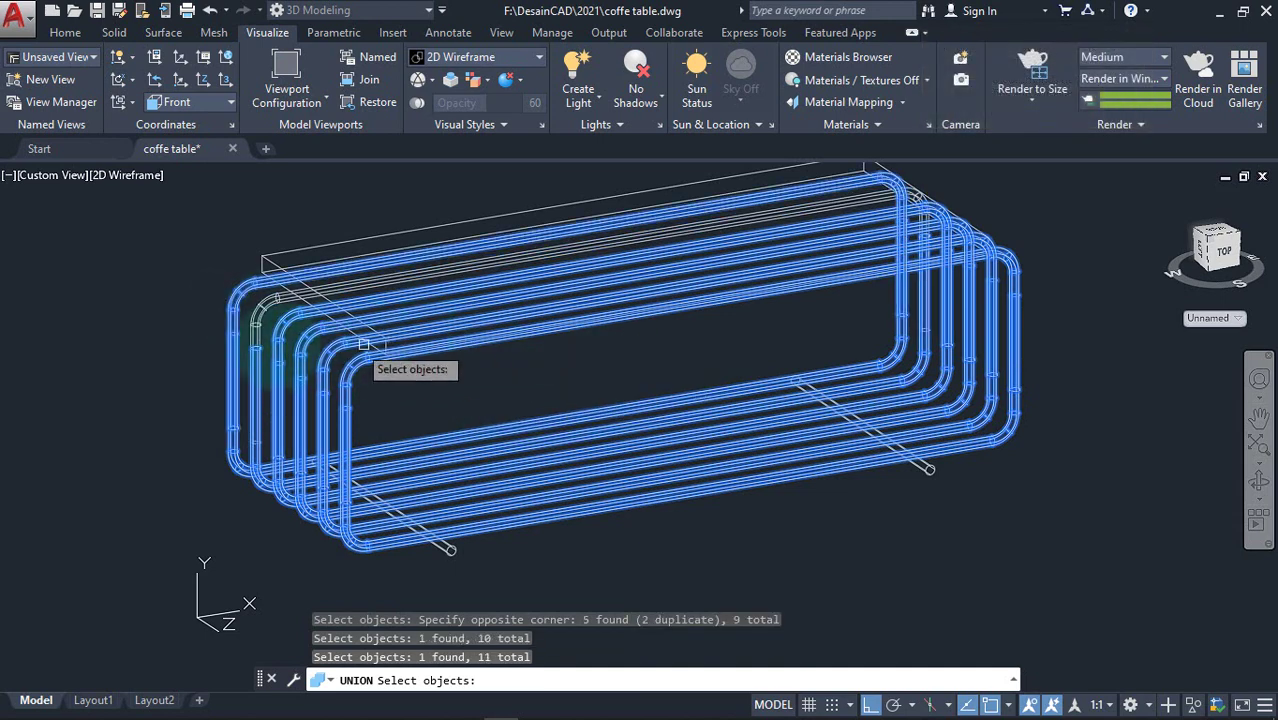
pyautogui.click(278, 356)
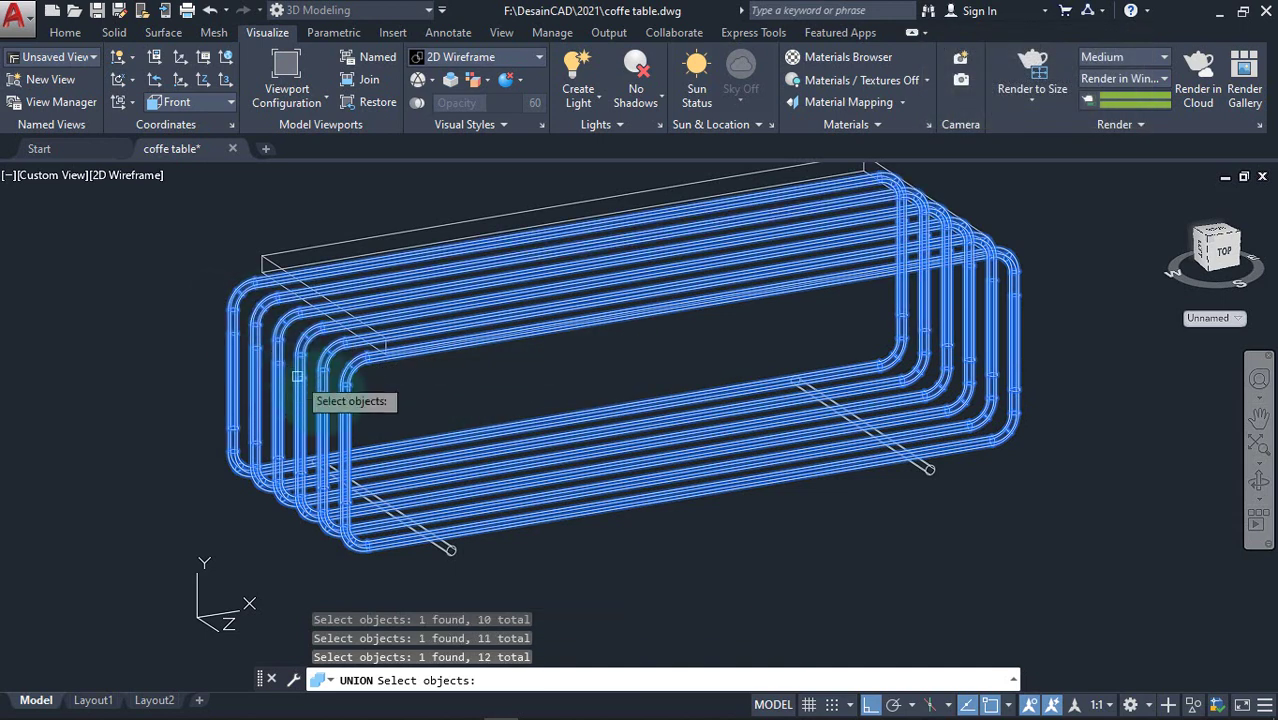
pyautogui.press('Return')
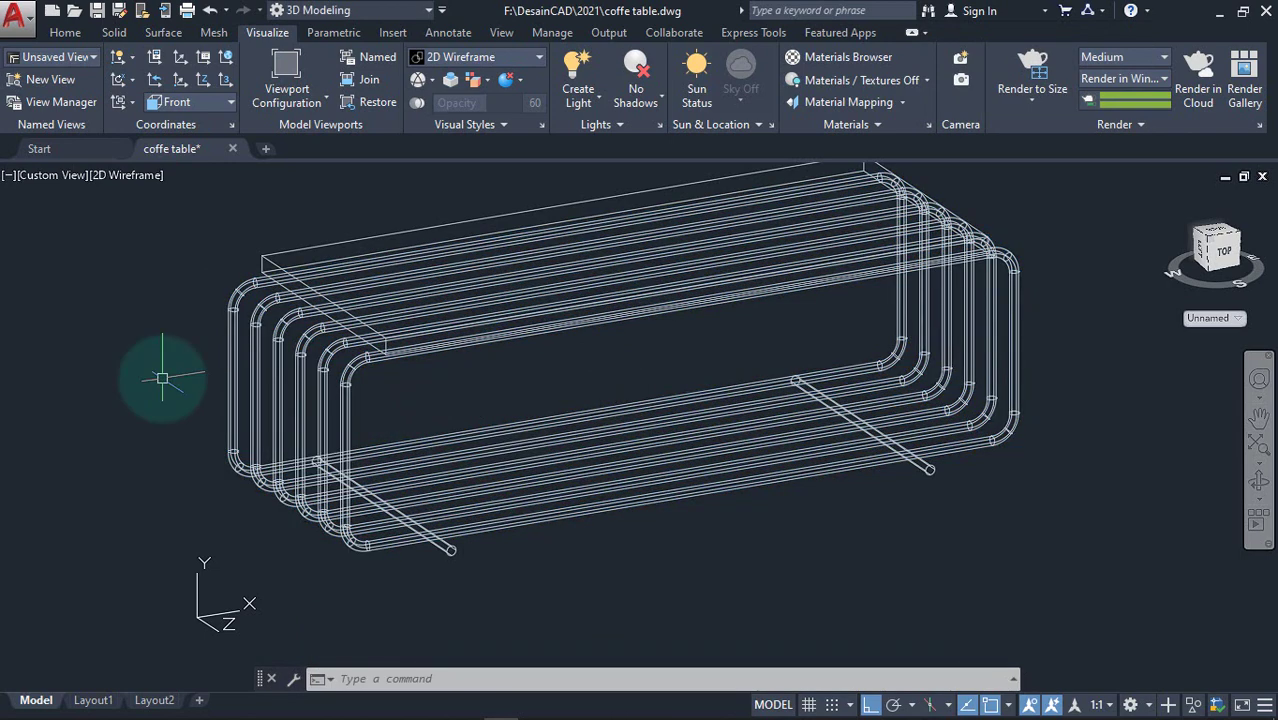
# Switch the viewport to the Conceptual visual style and orbit the table
pyautogui.click(145, 177)
pyautogui.click(170, 240)
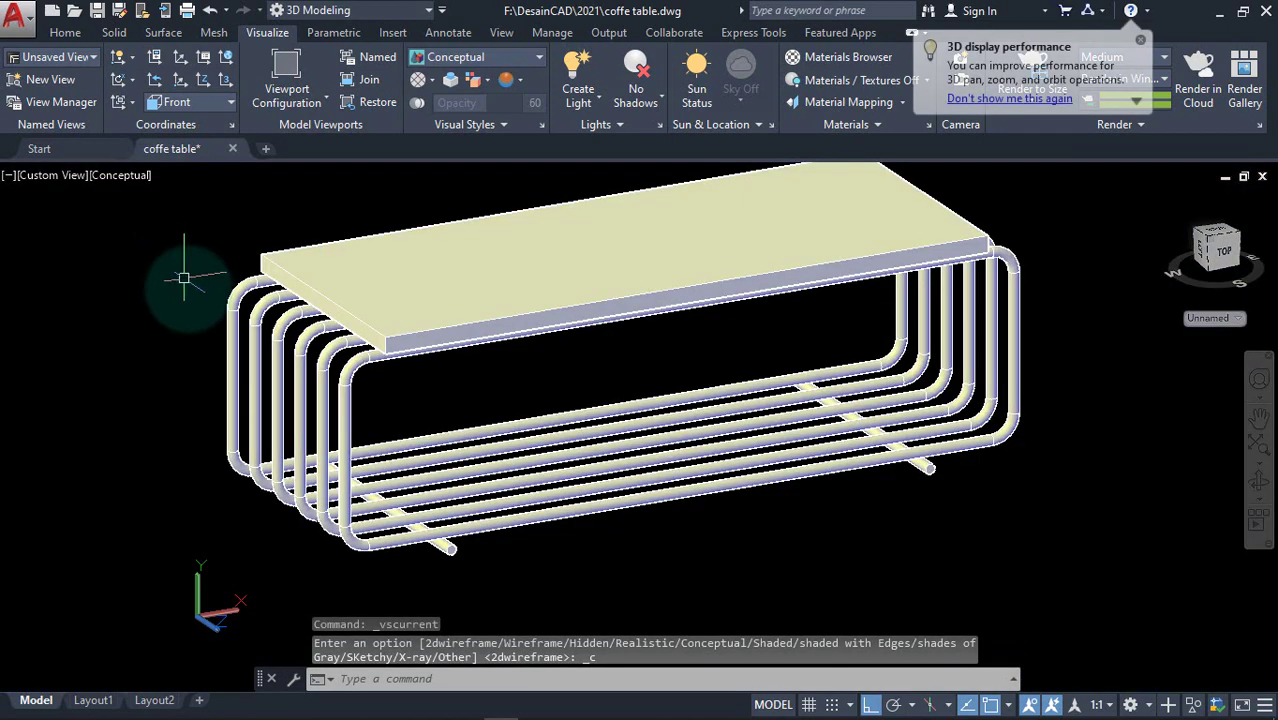
pyautogui.moveTo(203, 308)
pyautogui.keyDown('shift'); pyautogui.mouseDown(button='middle')
pyautogui.moveTo(260, 322)
pyautogui.moveTo(422, 322)
pyautogui.moveTo(591, 277)
pyautogui.moveTo(505, 320)
pyautogui.moveTo(430, 335)
pyautogui.moveTo(228, 342)
pyautogui.moveTo(355, 333)
pyautogui.mouseUp(button='middle'); pyautogui.keyUp('shift')
# Press-pull one short end face of the tabletop slab outward by 20
pyautogui.scroll(3, 400, 380)
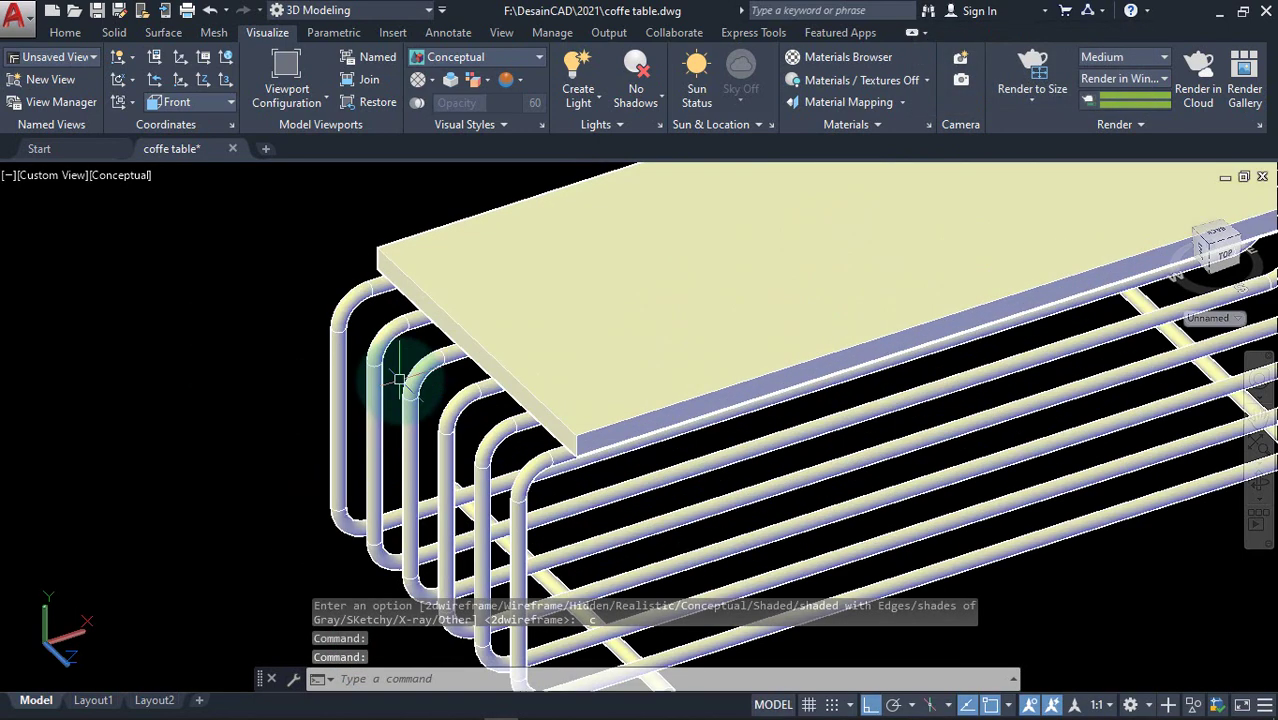
pyautogui.write('pre')
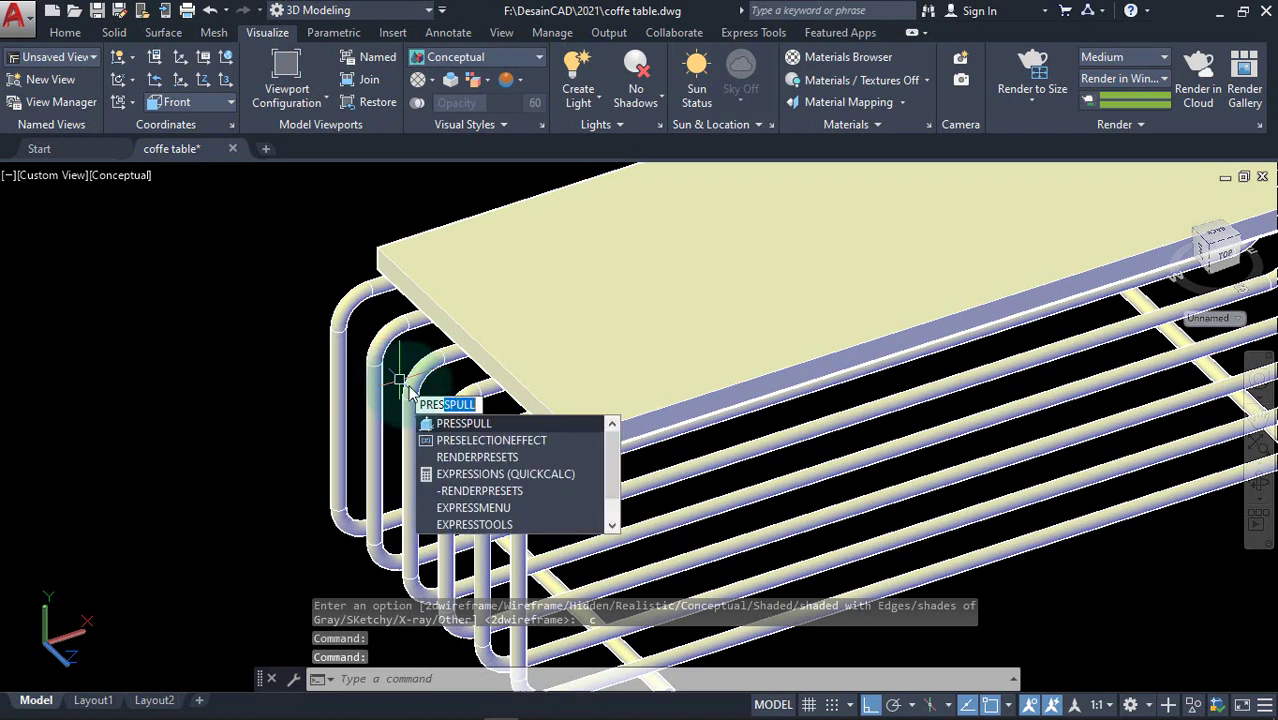
pyautogui.click(455, 432)
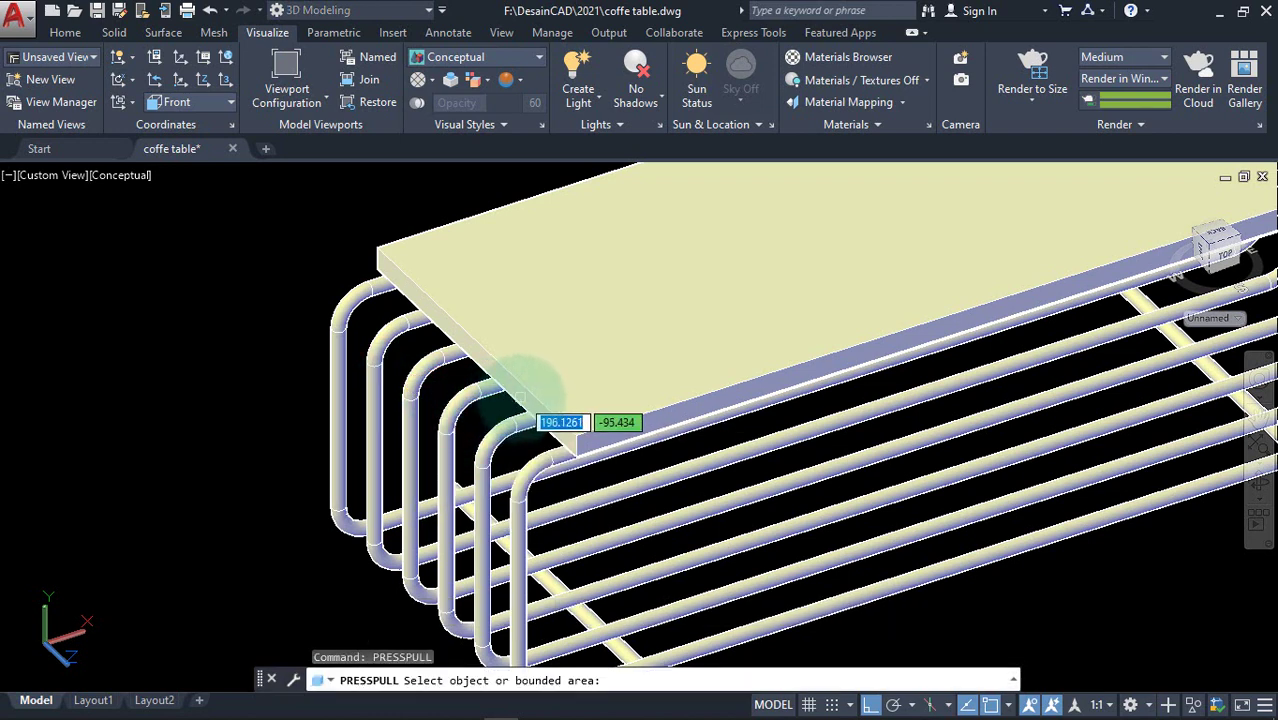
pyautogui.scroll(2, 520, 405)
pyautogui.scroll(2, 510, 408)
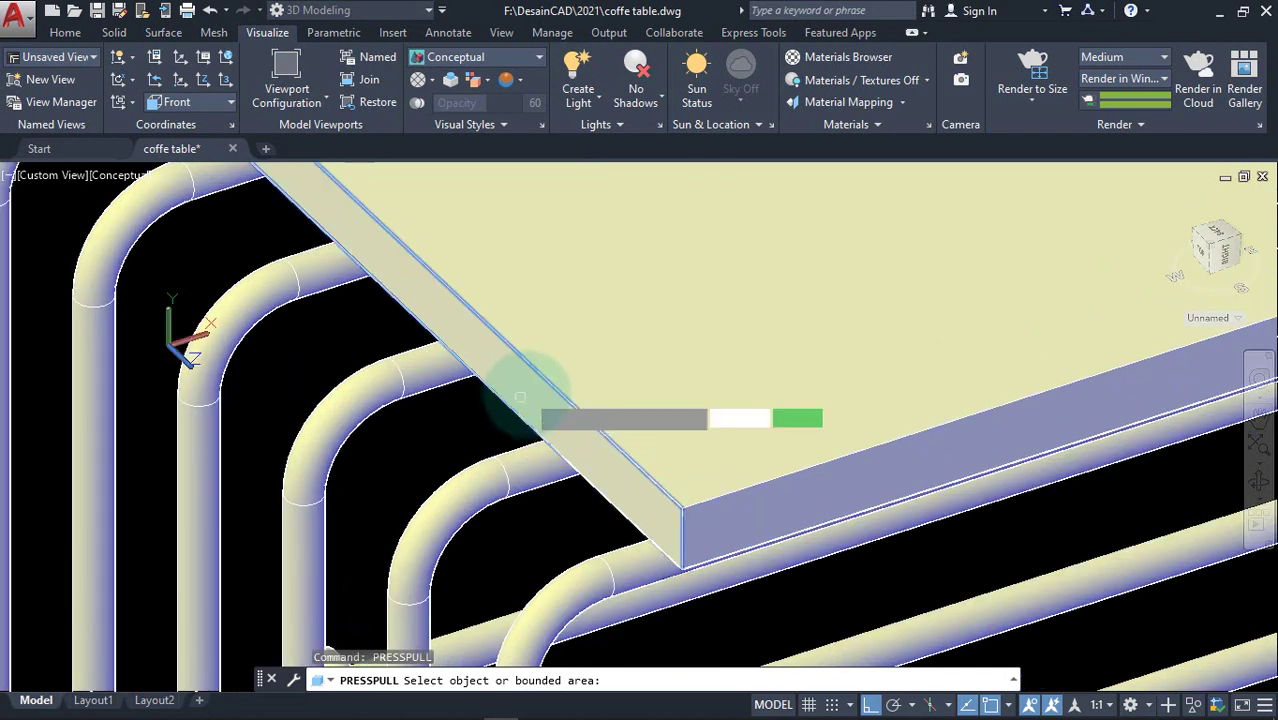
pyautogui.click(425, 420)
pyautogui.write('20')
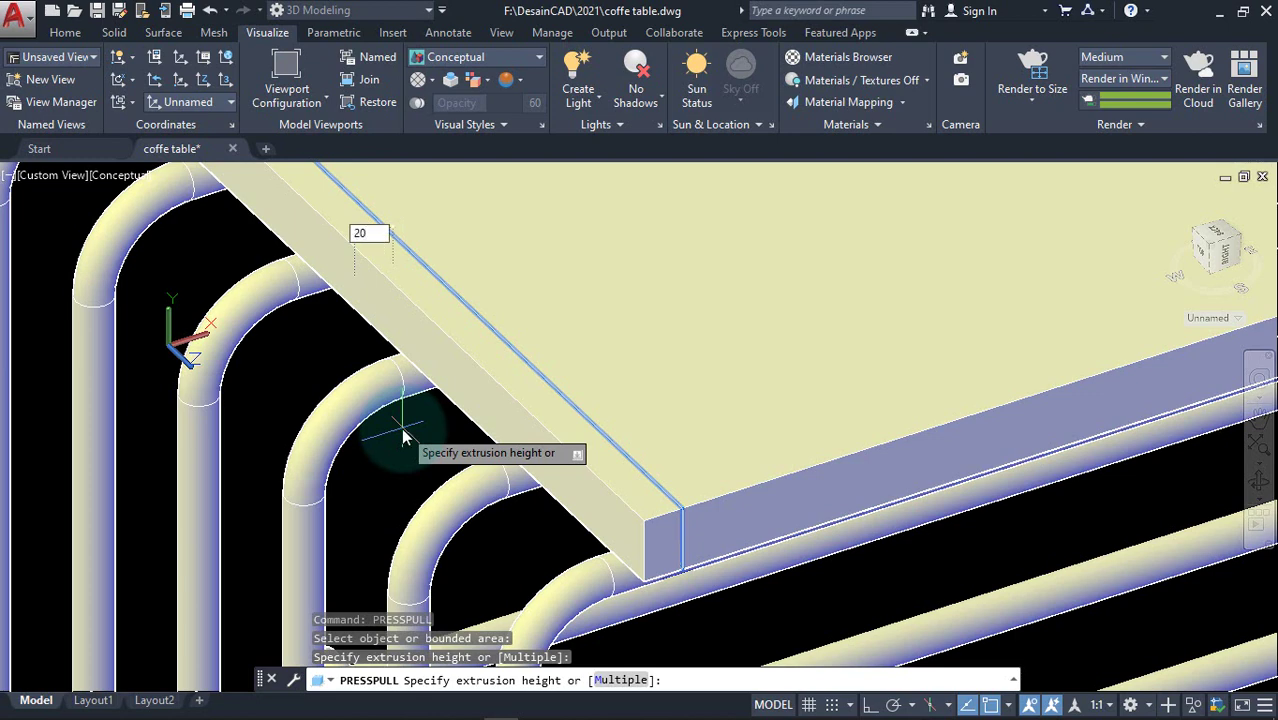
pyautogui.press('Return')
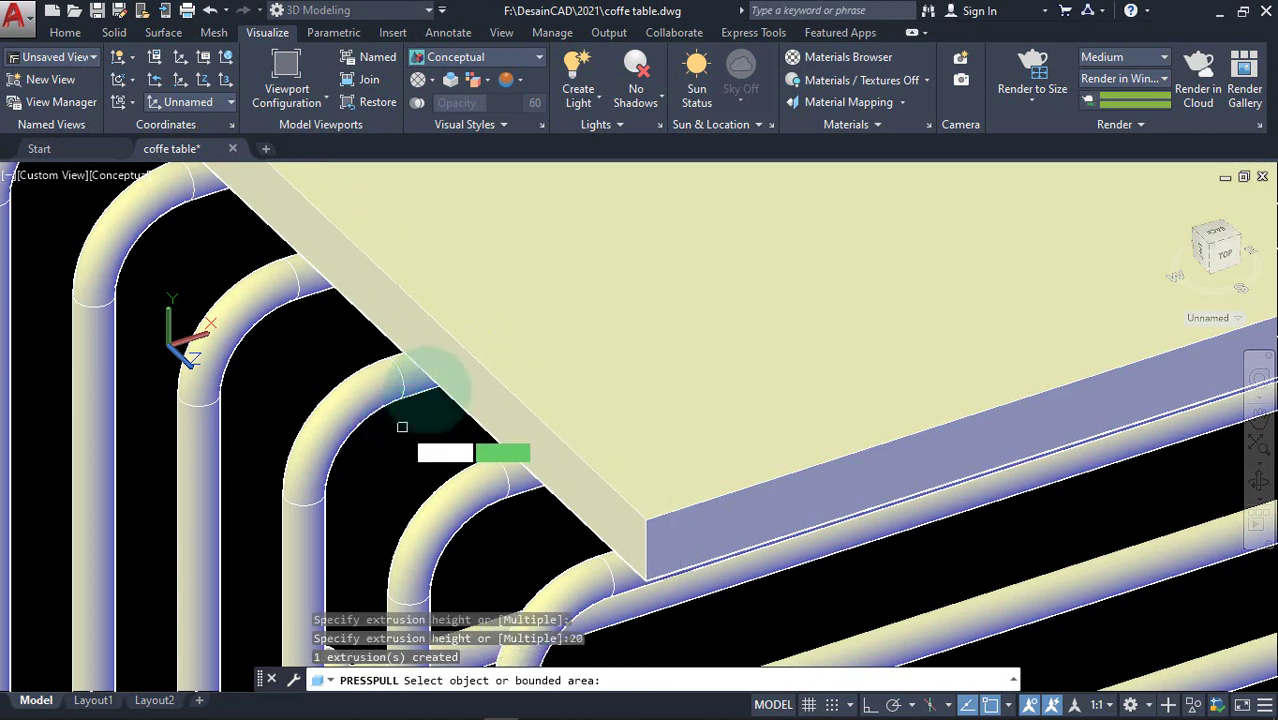
# Orbit to the opposite end and press-pull that end face of the slab outward
pyautogui.scroll(-5, 402, 427)
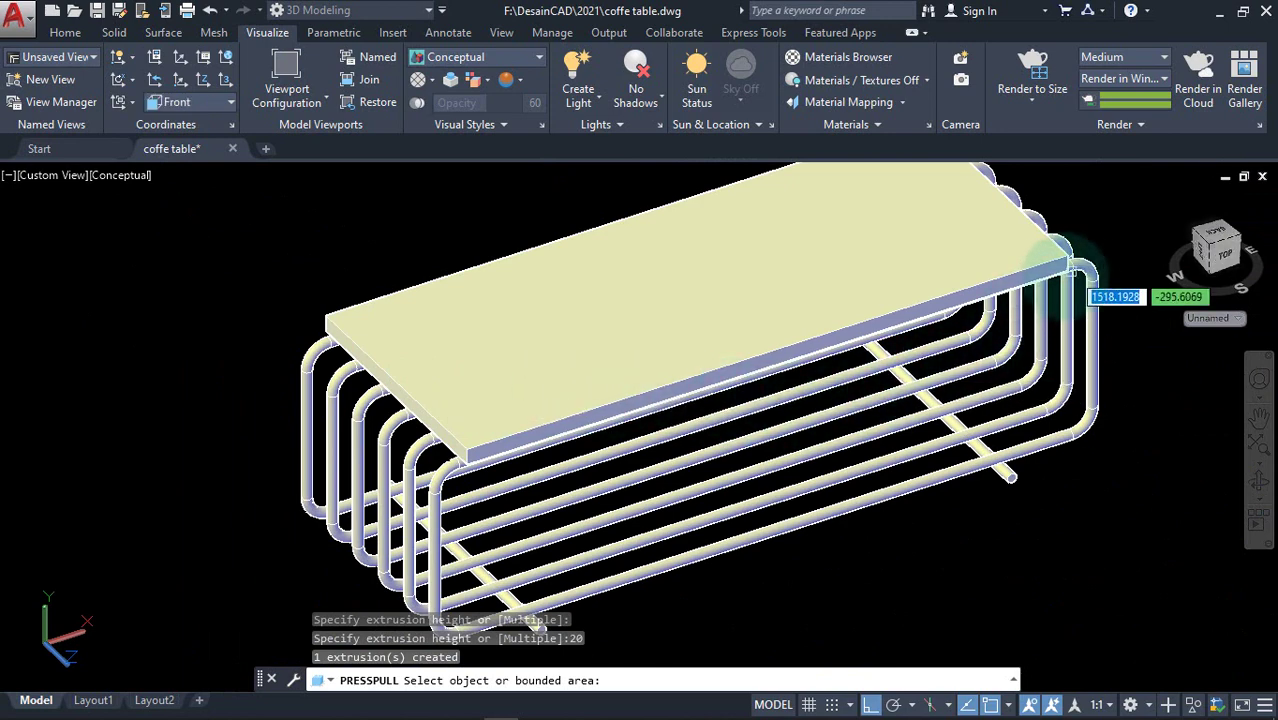
pyautogui.moveTo(1058, 275); pyautogui.dragTo(868, 338, button='middle')
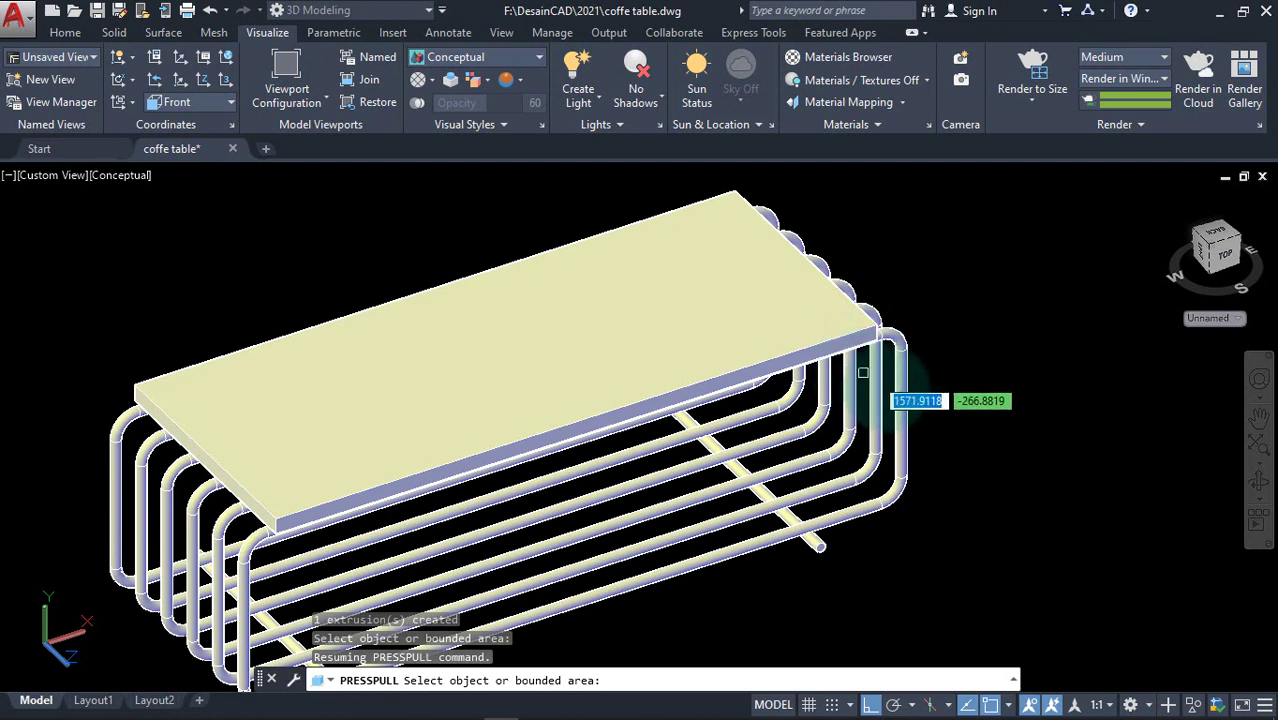
pyautogui.moveTo(880, 378)
pyautogui.keyDown('shift'); pyautogui.mouseDown(button='middle')
pyautogui.moveTo(689, 379)
pyautogui.moveTo(719, 377)
pyautogui.mouseUp(button='middle'); pyautogui.keyUp('shift')
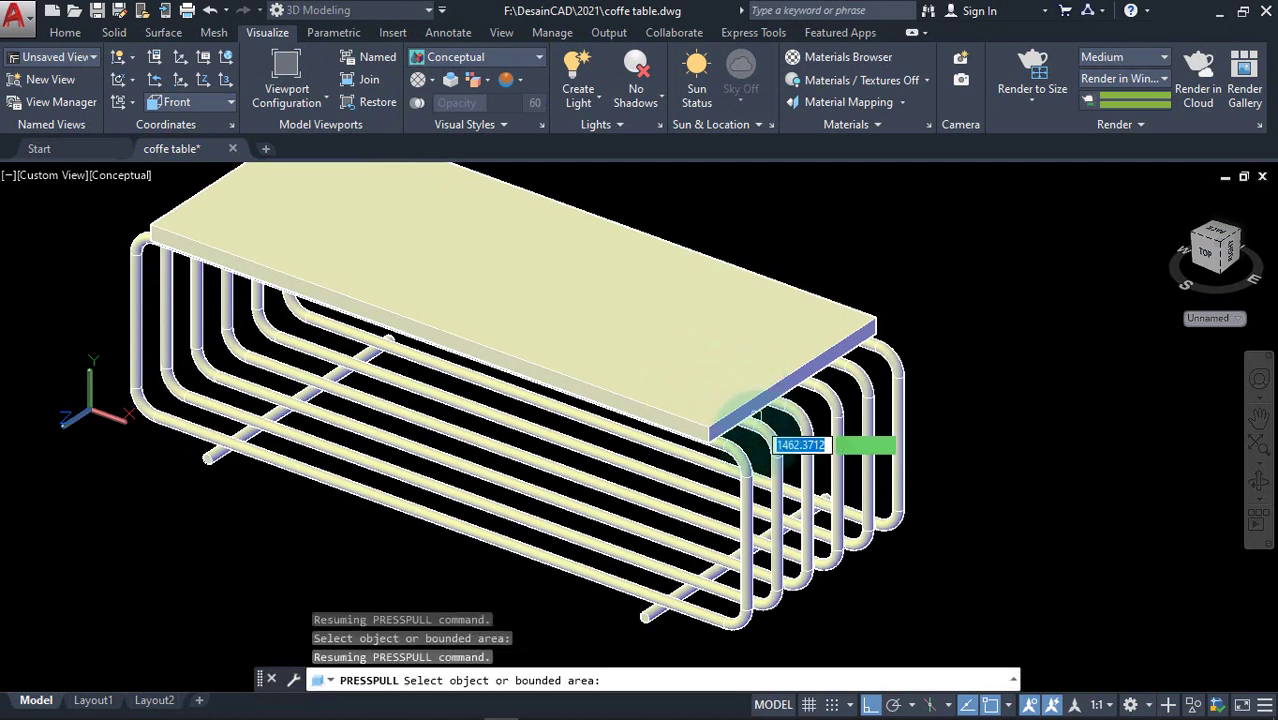
pyautogui.scroll(3, 758, 412)
pyautogui.keyDown('shift'); pyautogui.moveTo(758, 432); pyautogui.dragTo(701, 390, button='middle'); pyautogui.keyUp('shift')
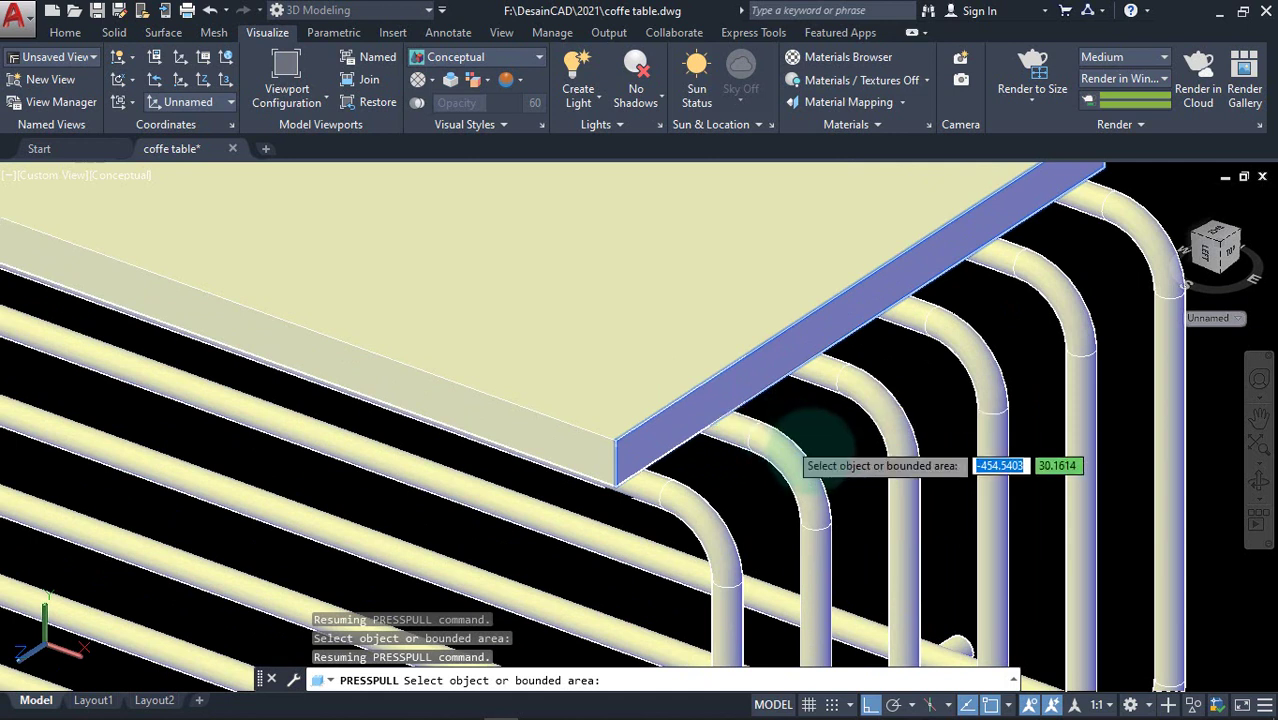
pyautogui.click(818, 452)
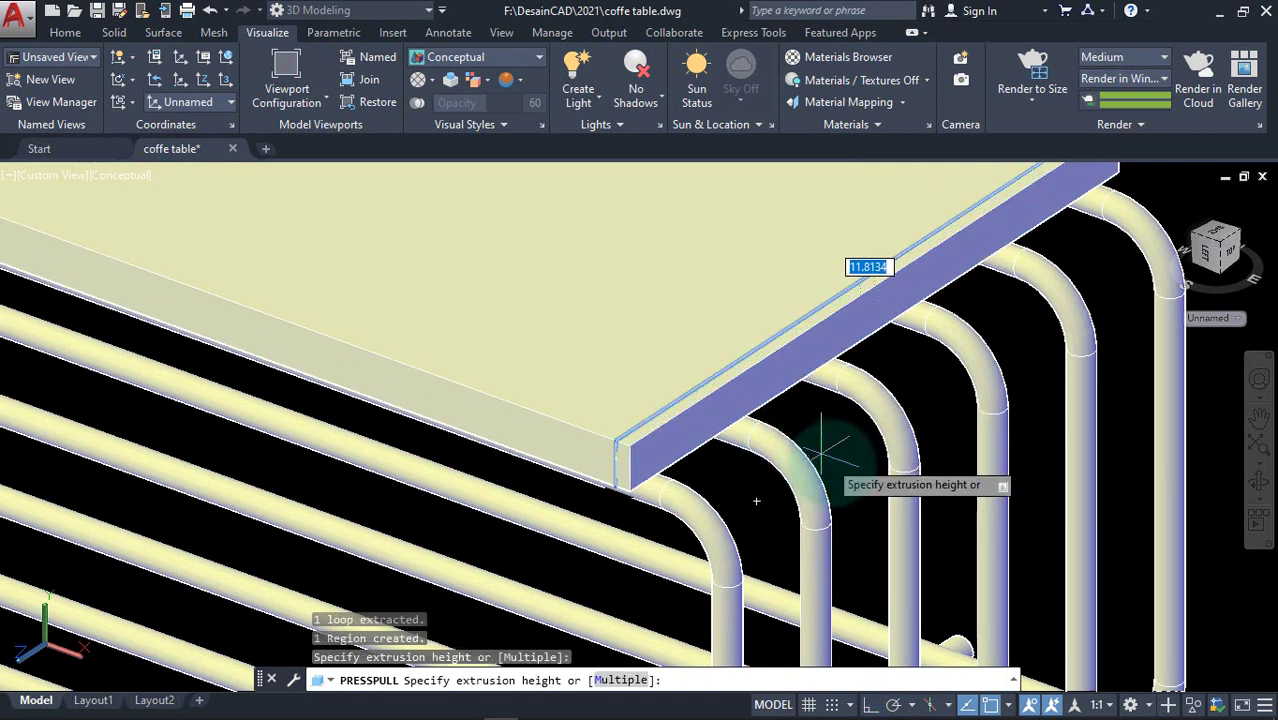
pyautogui.click(826, 452)
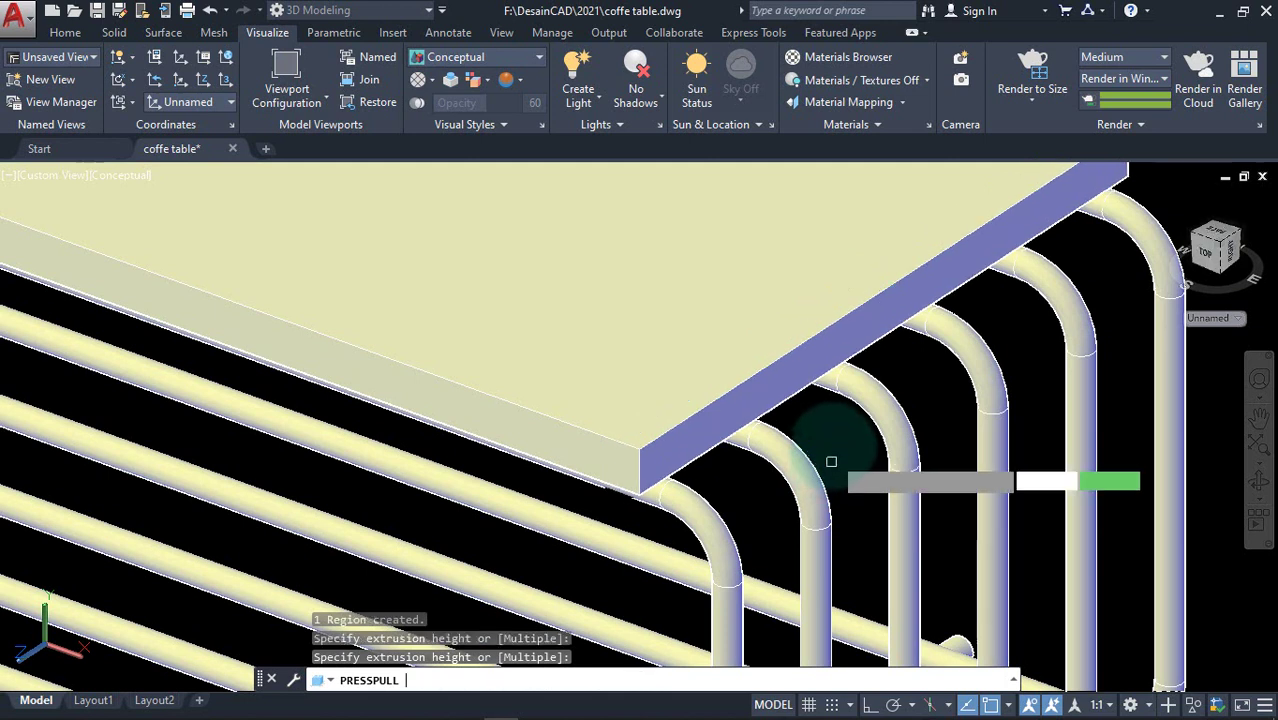
pyautogui.press('Return')
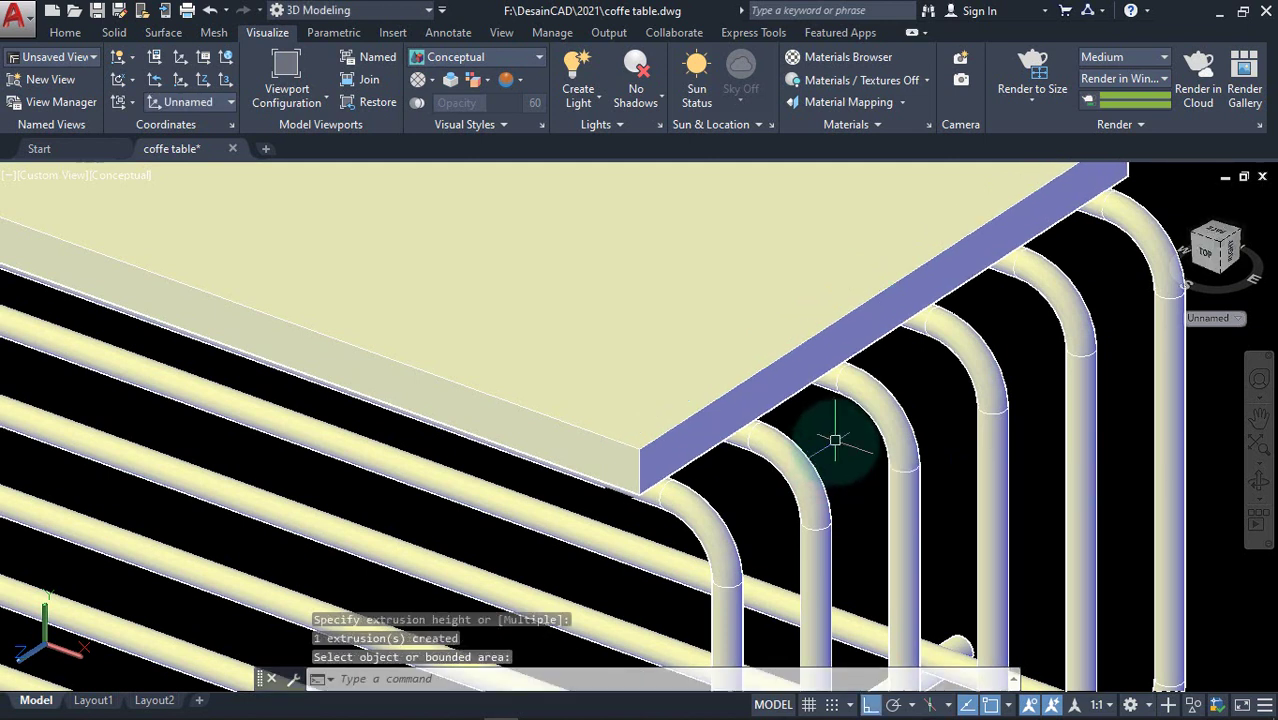
pyautogui.scroll(-5, 840, 420)
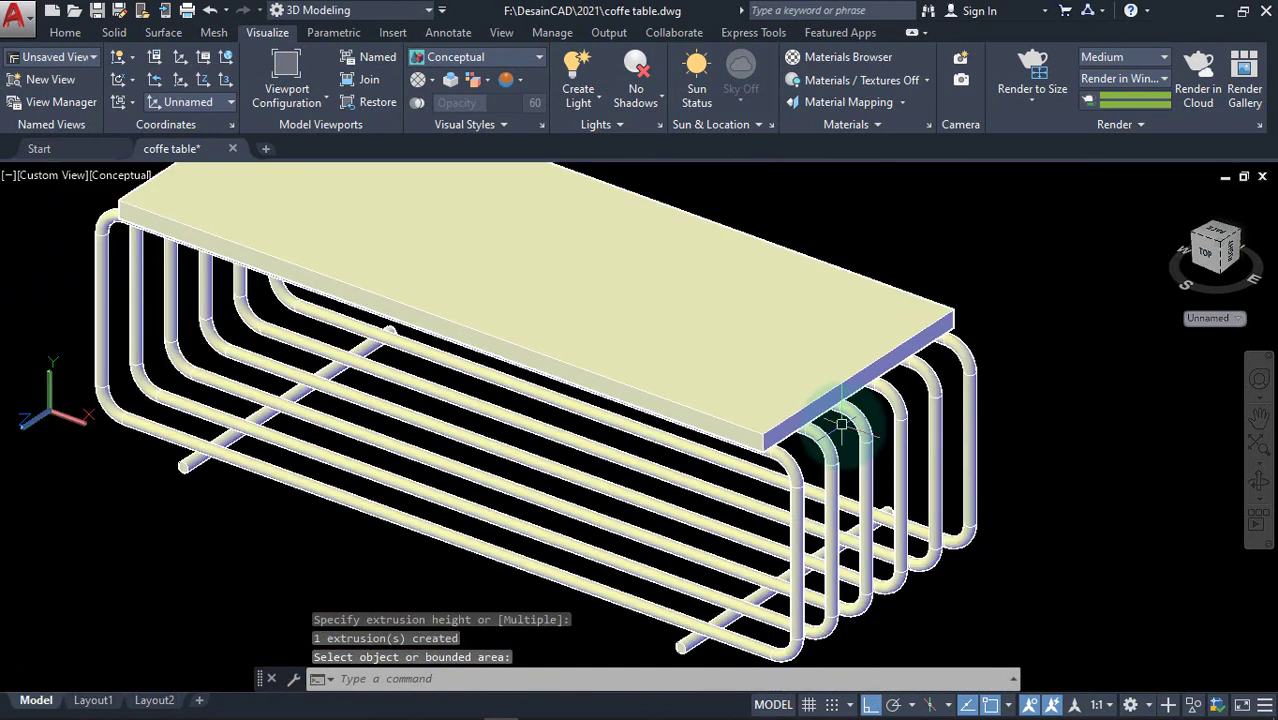
# Orbit and pan the table, then switch the viewport to the Realistic visual style
pyautogui.scroll(-3, 840, 425)
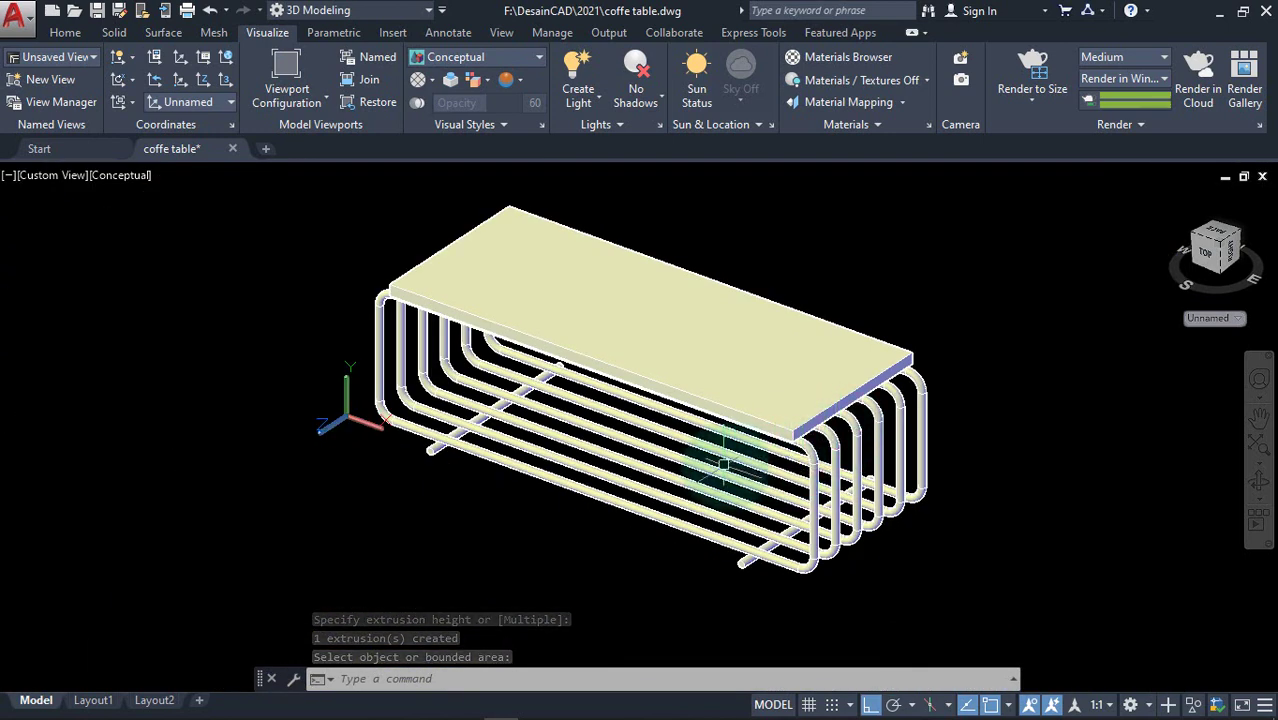
pyautogui.keyDown('shift'); pyautogui.moveTo(722, 463); pyautogui.dragTo(907, 456, button='middle'); pyautogui.keyUp('shift')
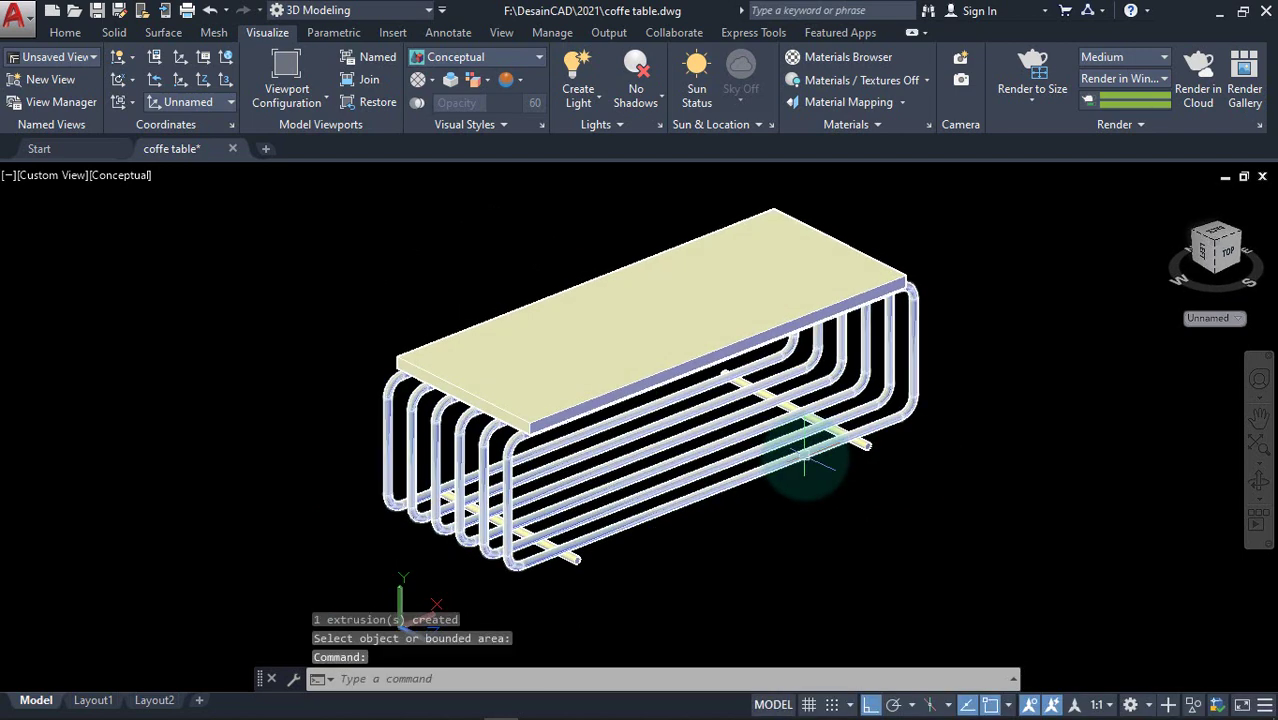
pyautogui.moveTo(805, 458); pyautogui.dragTo(548, 451, button='middle')
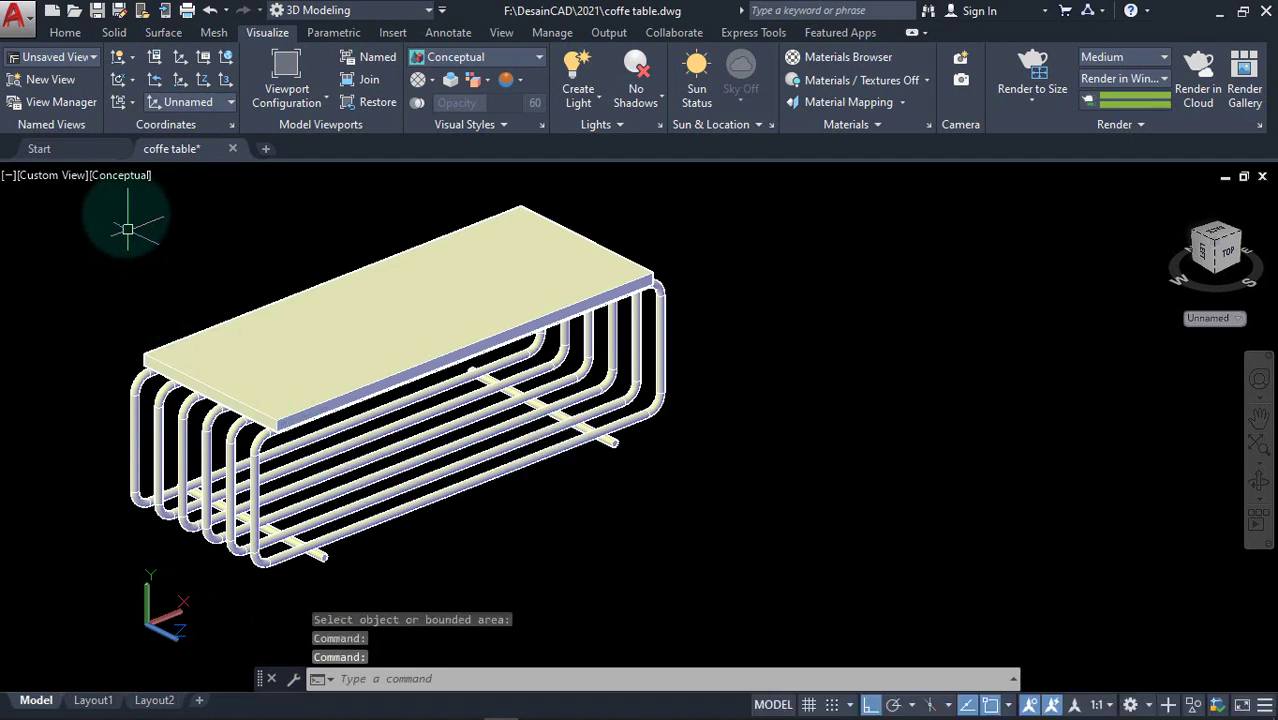
pyautogui.click(123, 178)
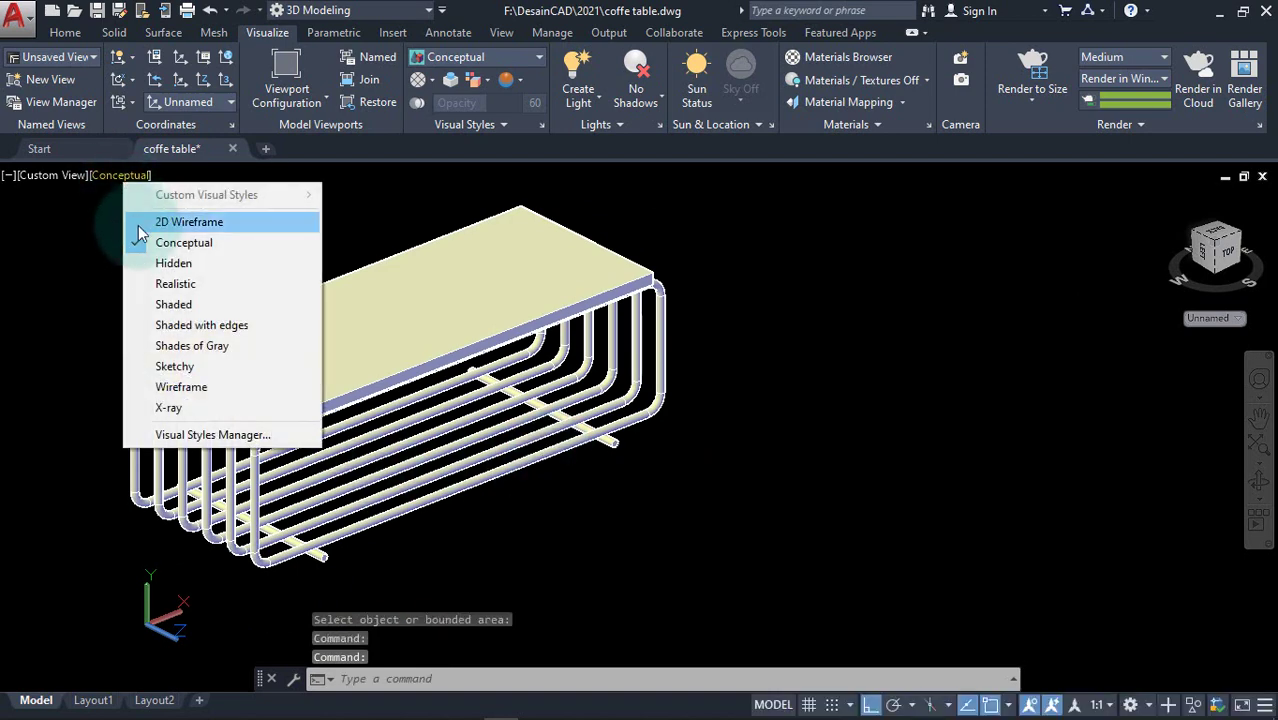
pyautogui.click(155, 284)
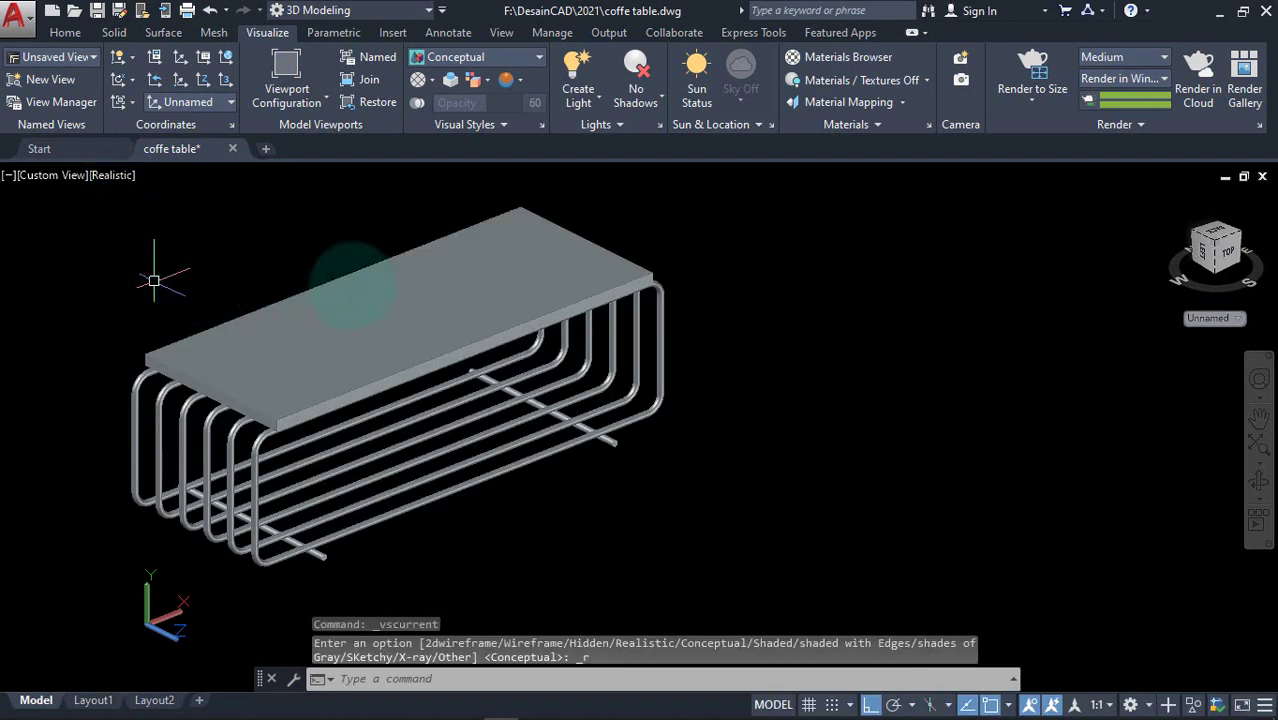
pyautogui.scroll(2, 355, 257)
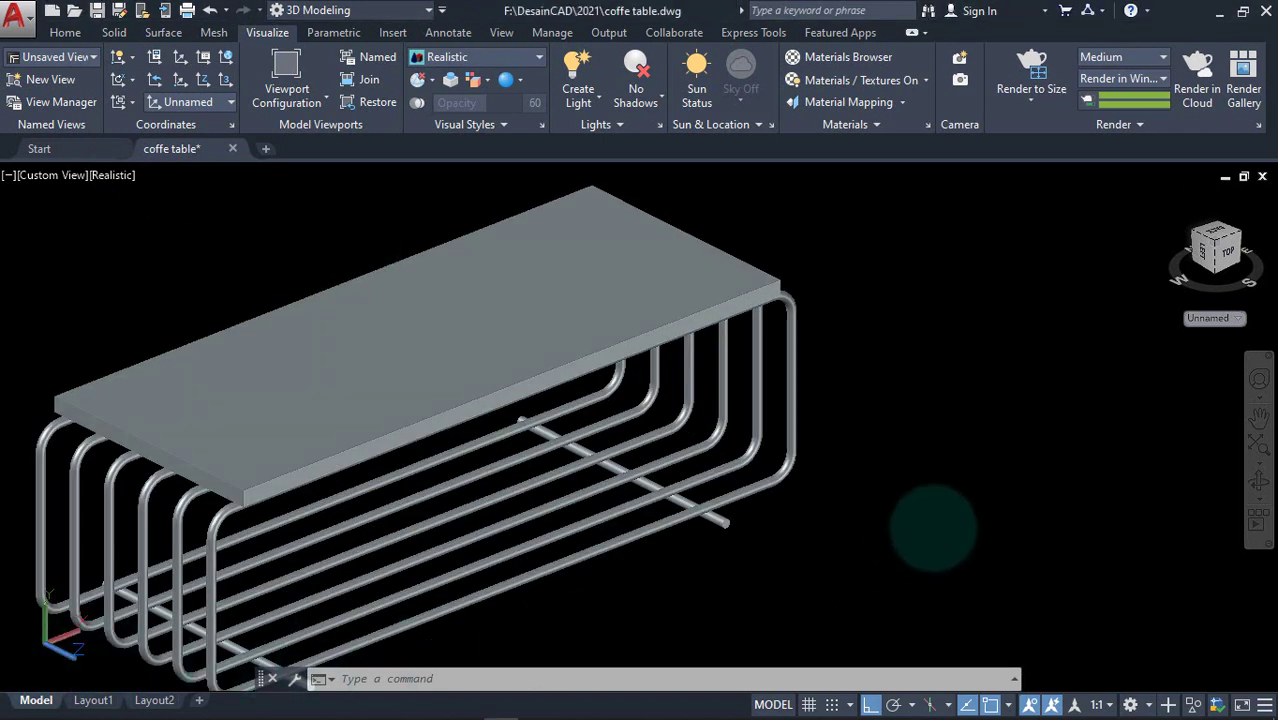
# Open the Materials Browser and show the Wood category of the library
pyautogui.click(860, 59)
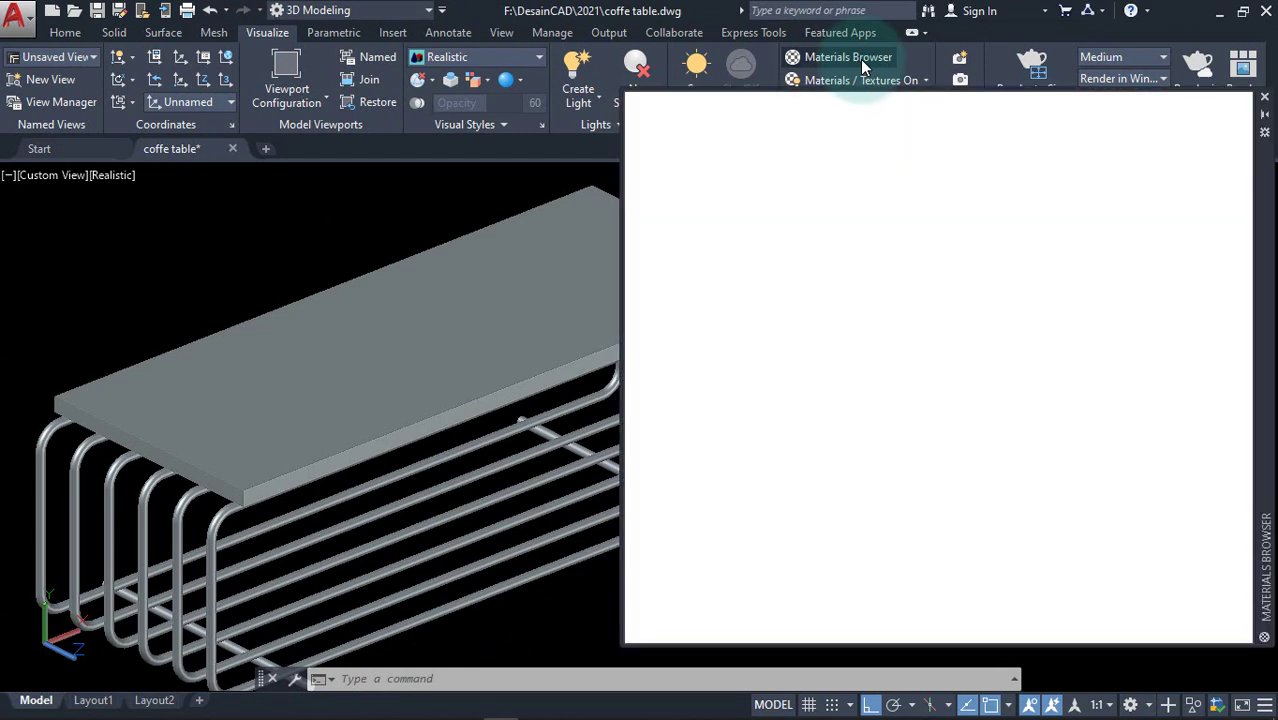
pyautogui.click(859, 241)
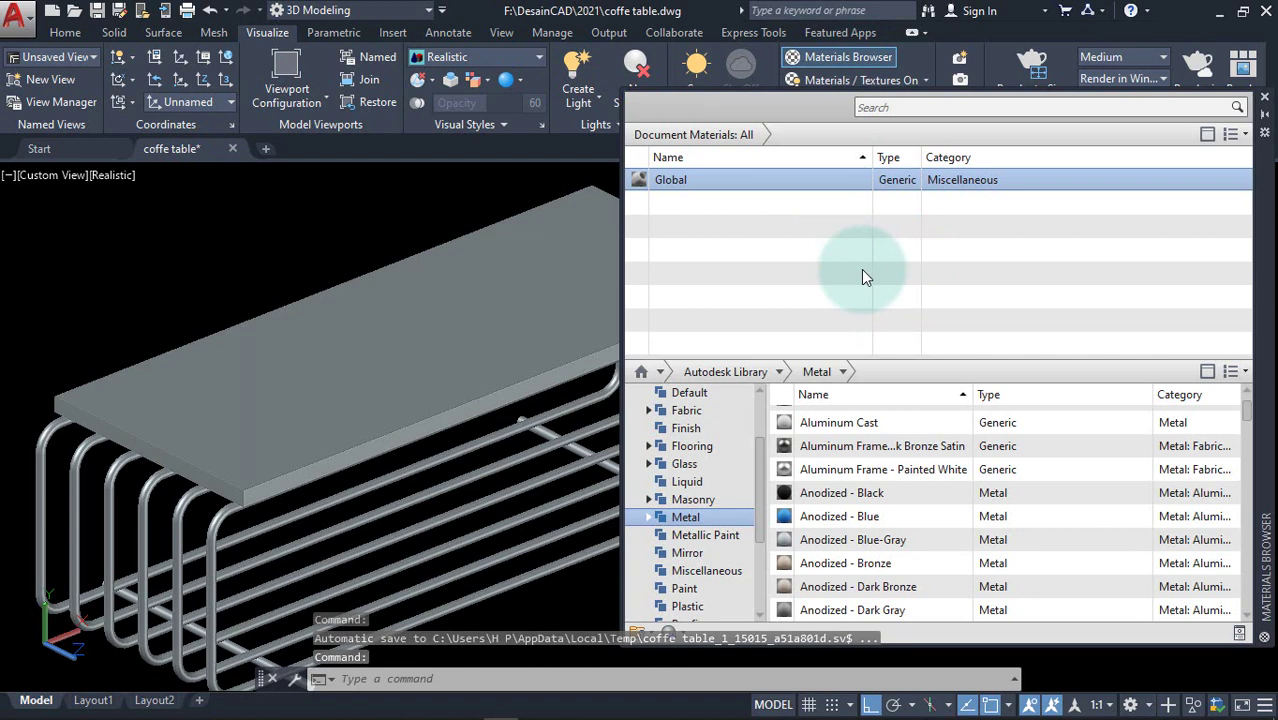
pyautogui.click(760, 457)
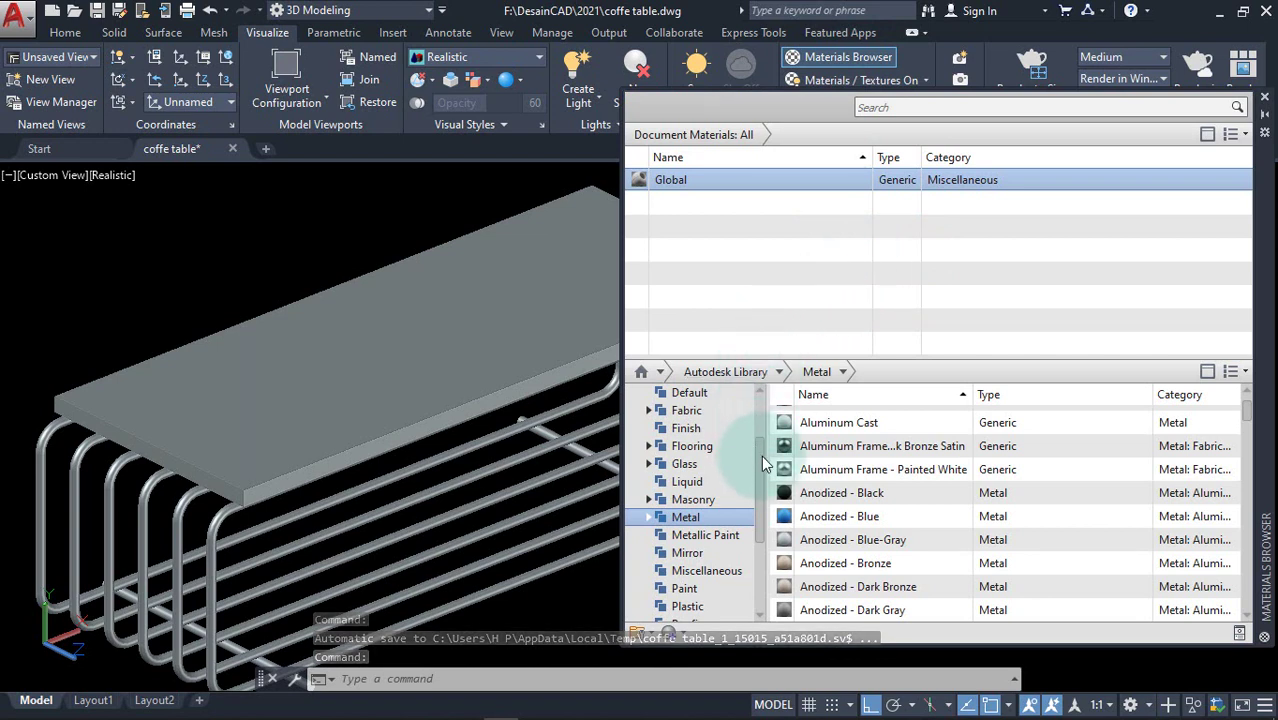
pyautogui.moveTo(761, 455); pyautogui.dragTo(713, 574)
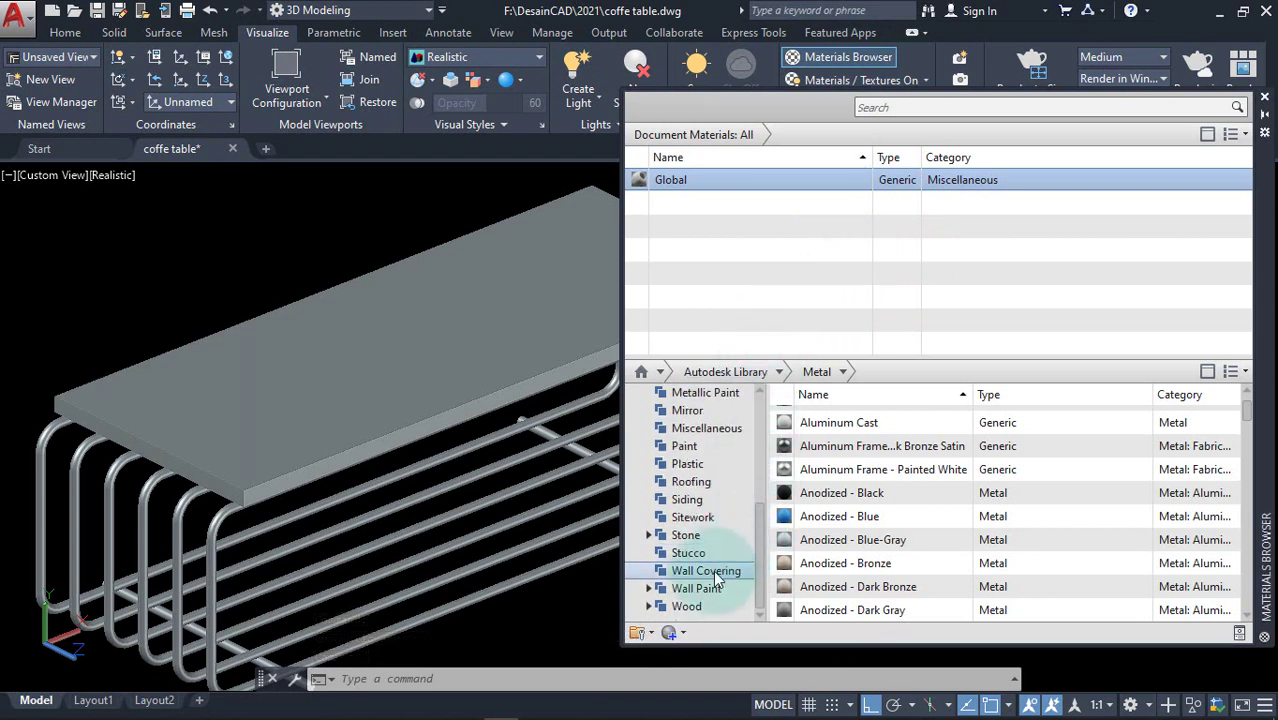
pyautogui.click(681, 606)
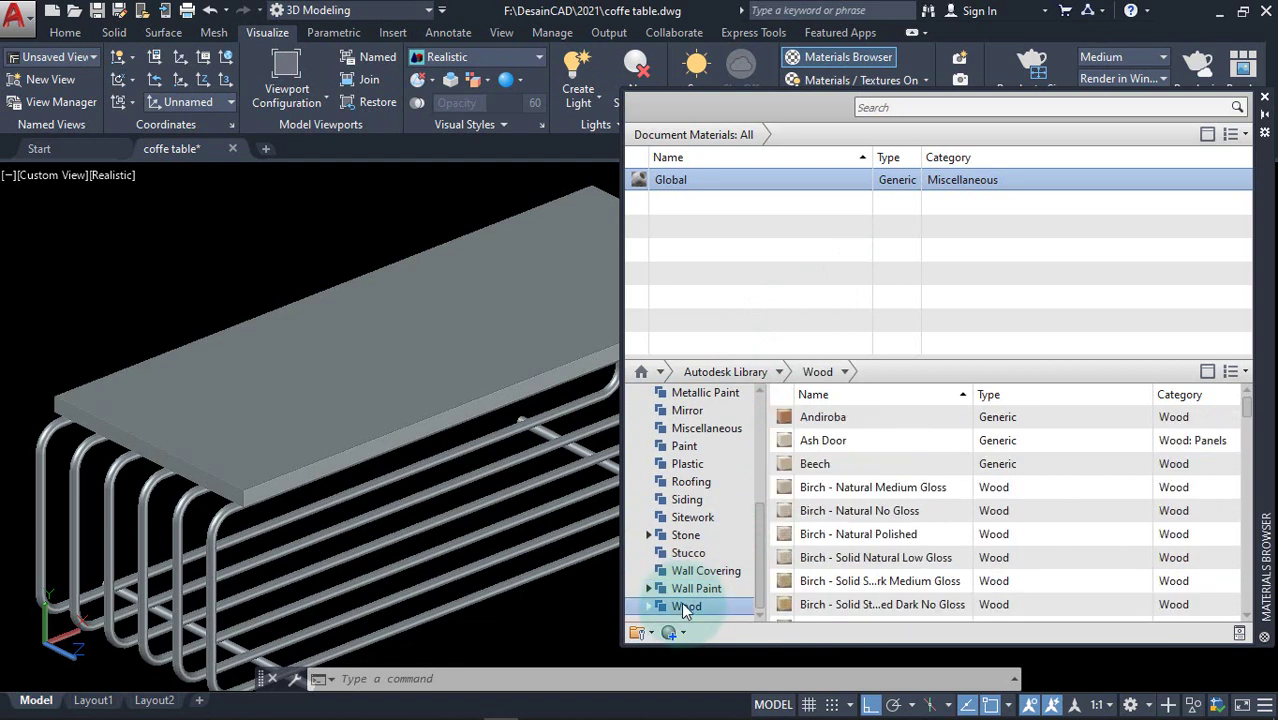
# Assign Rosewood - Solid Stained Light No Gloss to the selected tabletop slab
pyautogui.click(422, 375)
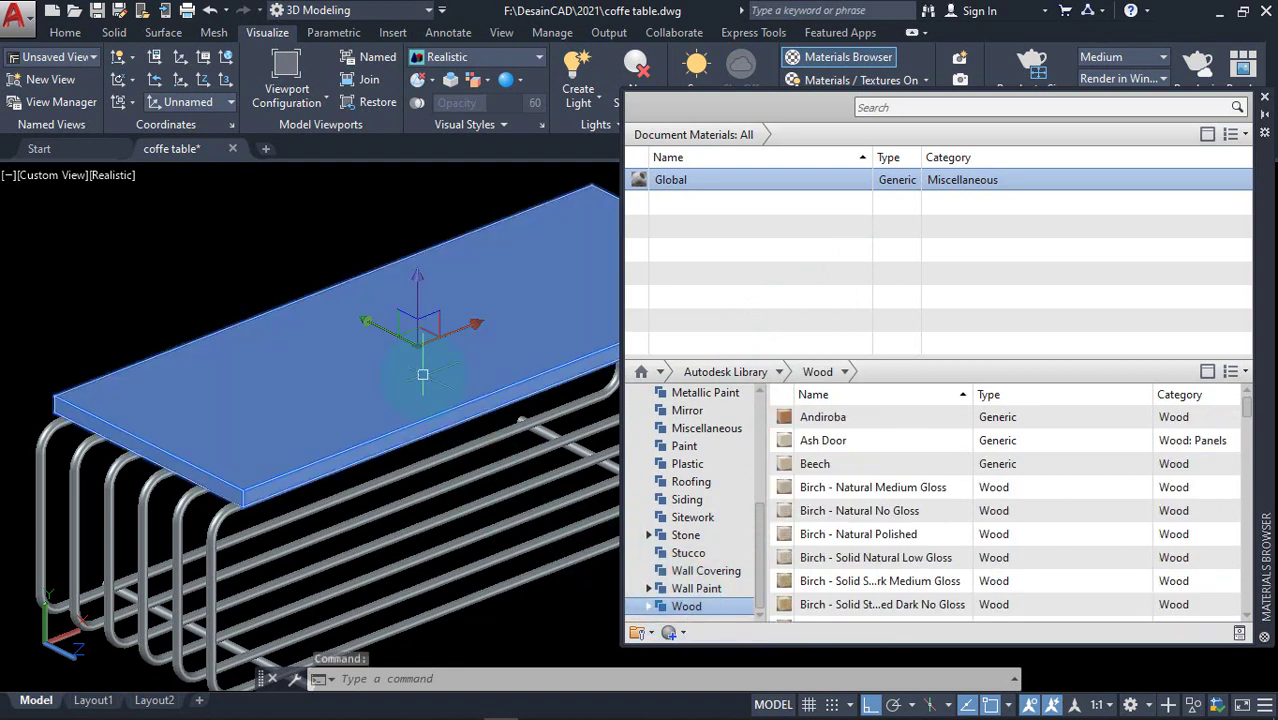
pyautogui.scroll(-1, 830, 535)
pyautogui.scroll(-3, 838, 541)
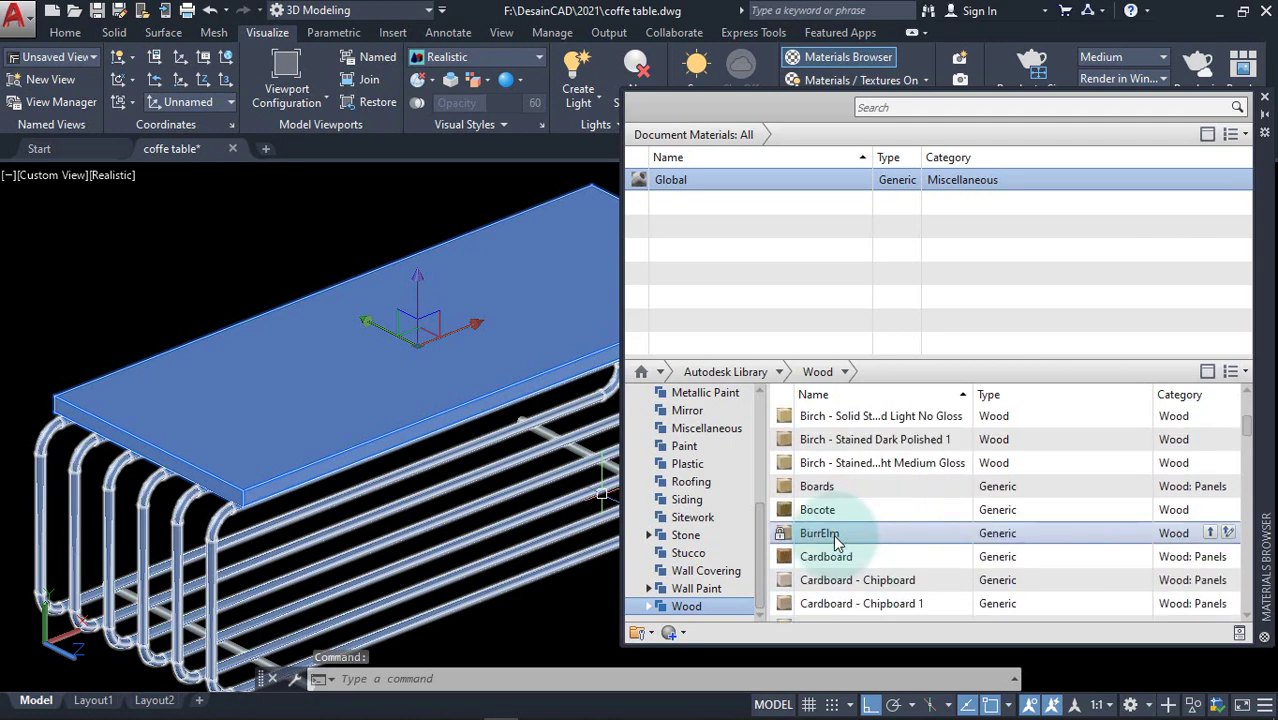
pyautogui.scroll(-3, 838, 541)
pyautogui.scroll(-3, 836, 541)
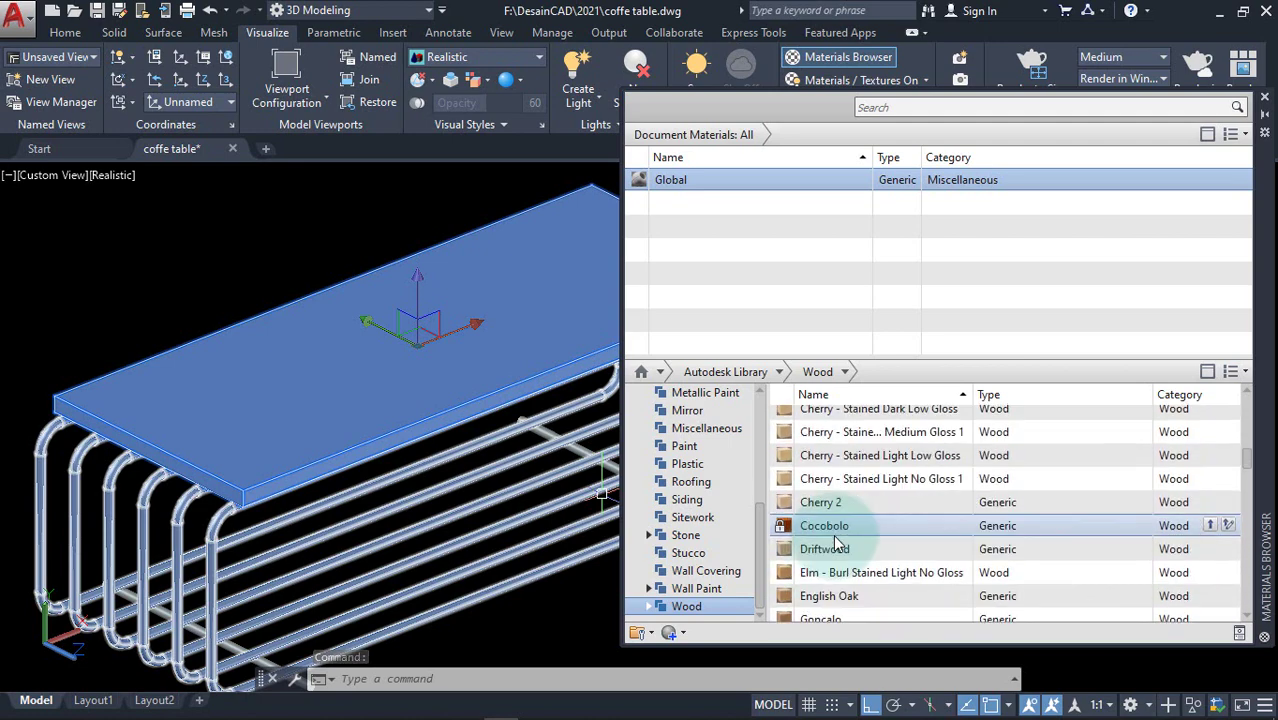
pyautogui.scroll(-3, 836, 541)
pyautogui.scroll(-3, 836, 541)
pyautogui.scroll(-3, 836, 541)
pyautogui.scroll(-3, 836, 541)
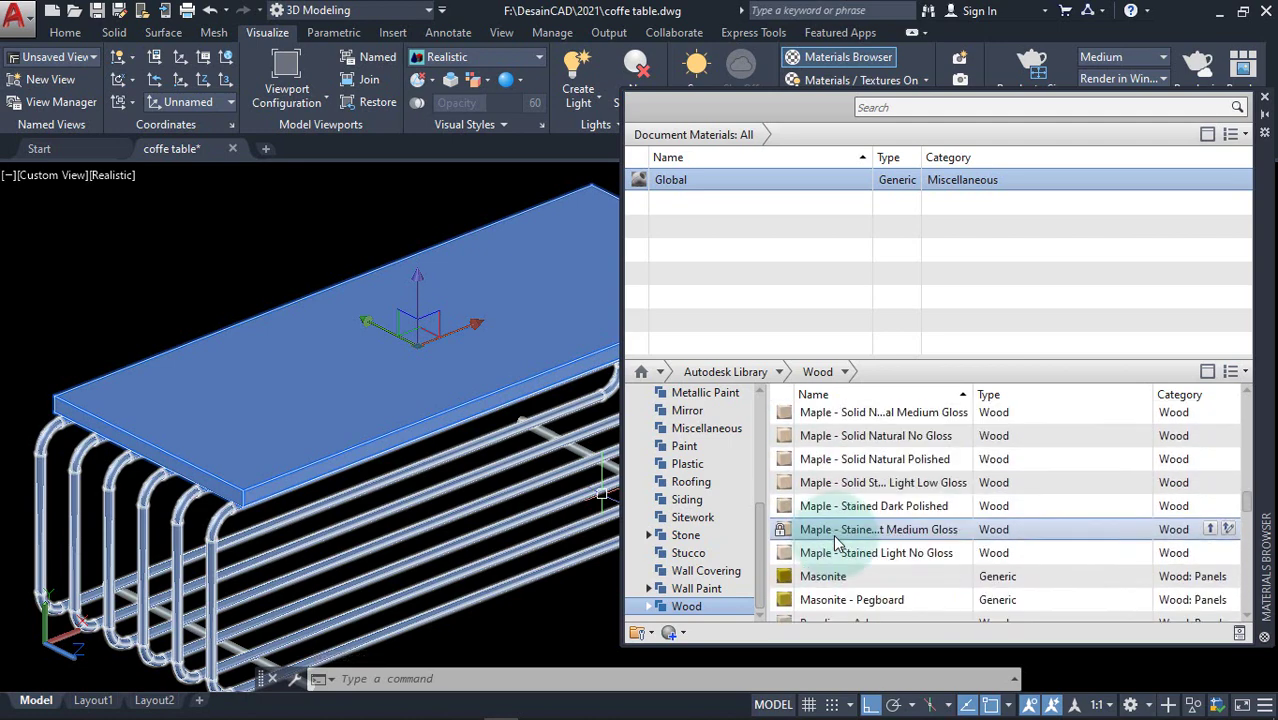
pyautogui.scroll(-3, 836, 541)
pyautogui.scroll(-3, 836, 541)
pyautogui.scroll(-3, 838, 540)
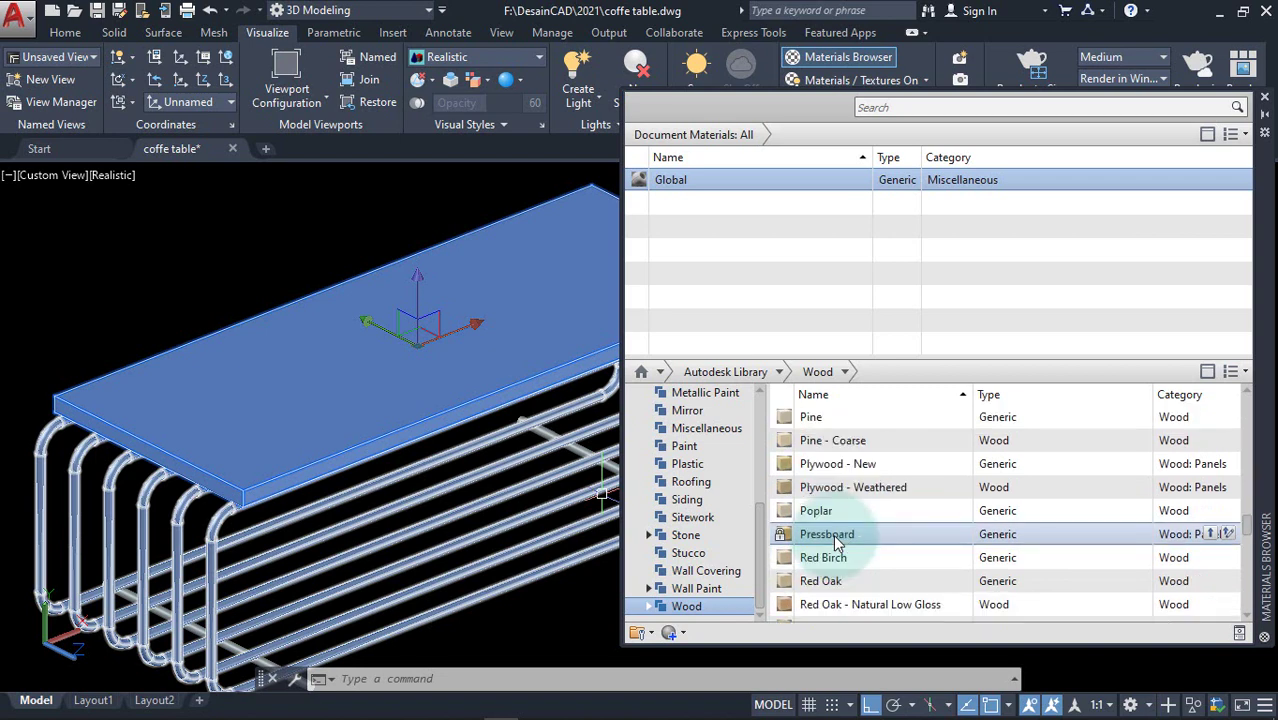
pyautogui.scroll(1, 833, 534)
pyautogui.scroll(2, 833, 534)
pyautogui.scroll(1, 833, 534)
pyautogui.scroll(-3, 833, 534)
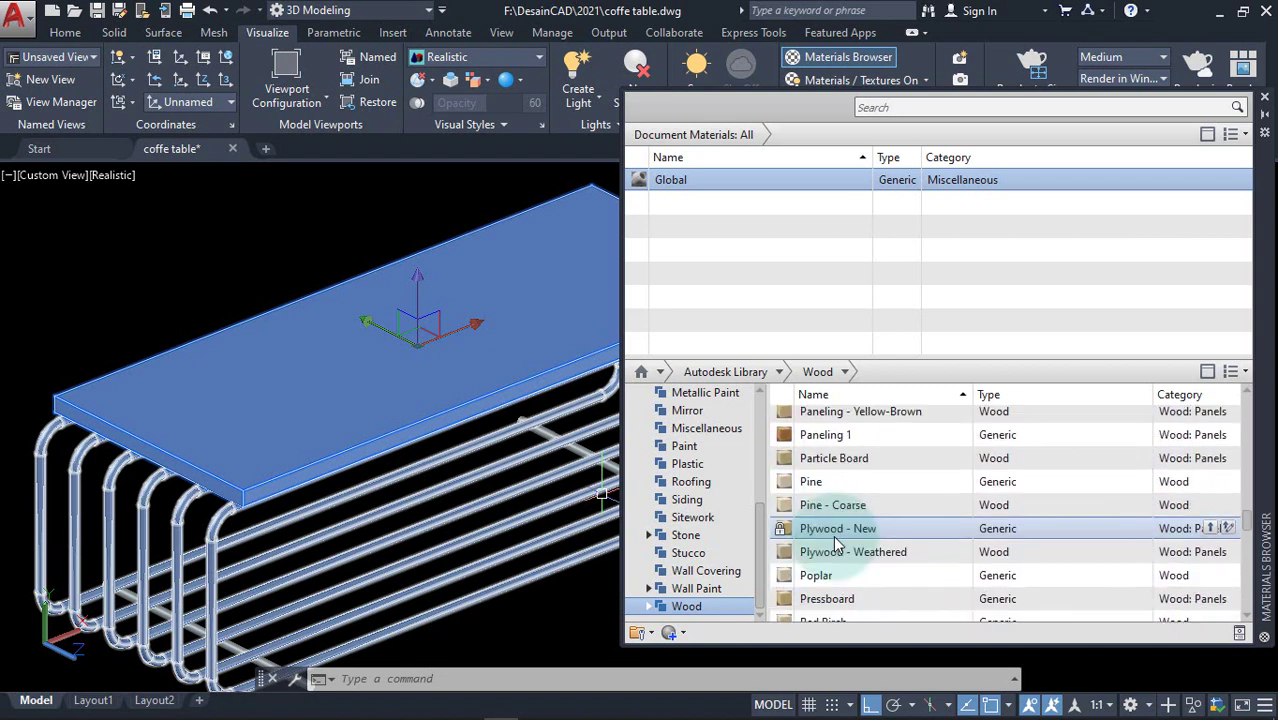
pyautogui.scroll(-3, 836, 541)
pyautogui.scroll(-1, 836, 541)
pyautogui.scroll(-1, 834, 536)
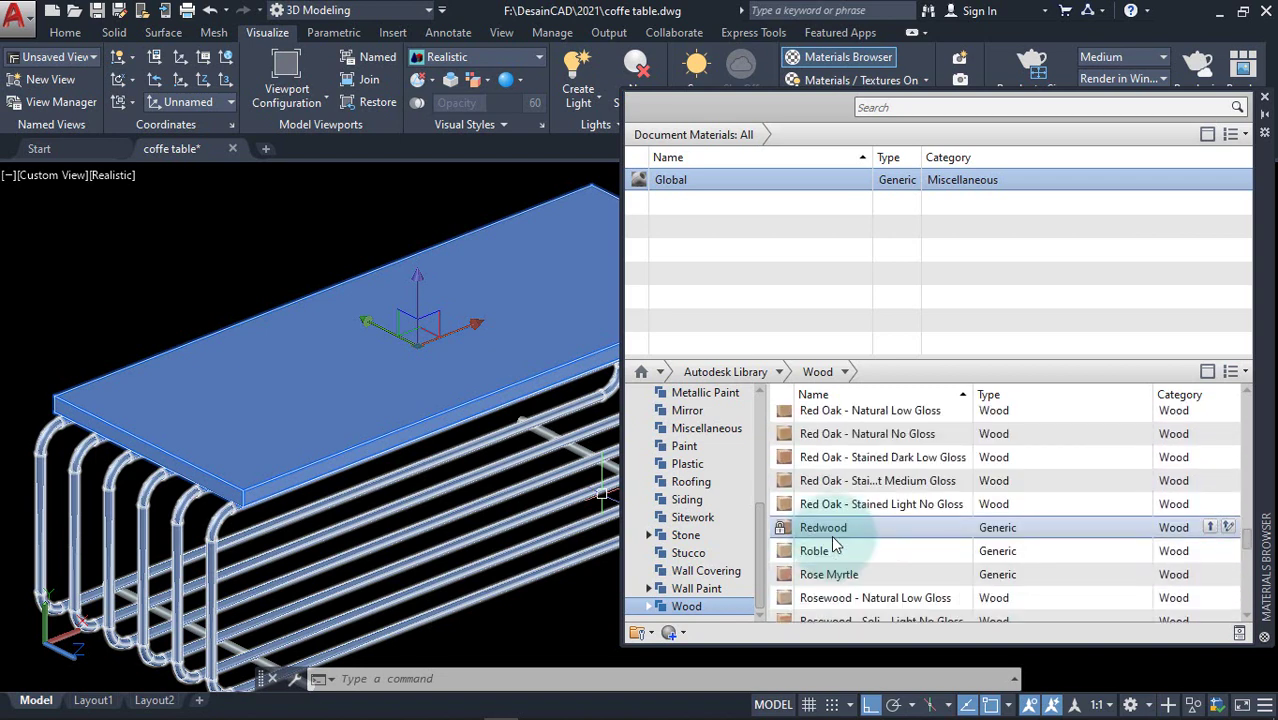
pyautogui.scroll(-1, 832, 532)
pyautogui.scroll(-1, 828, 527)
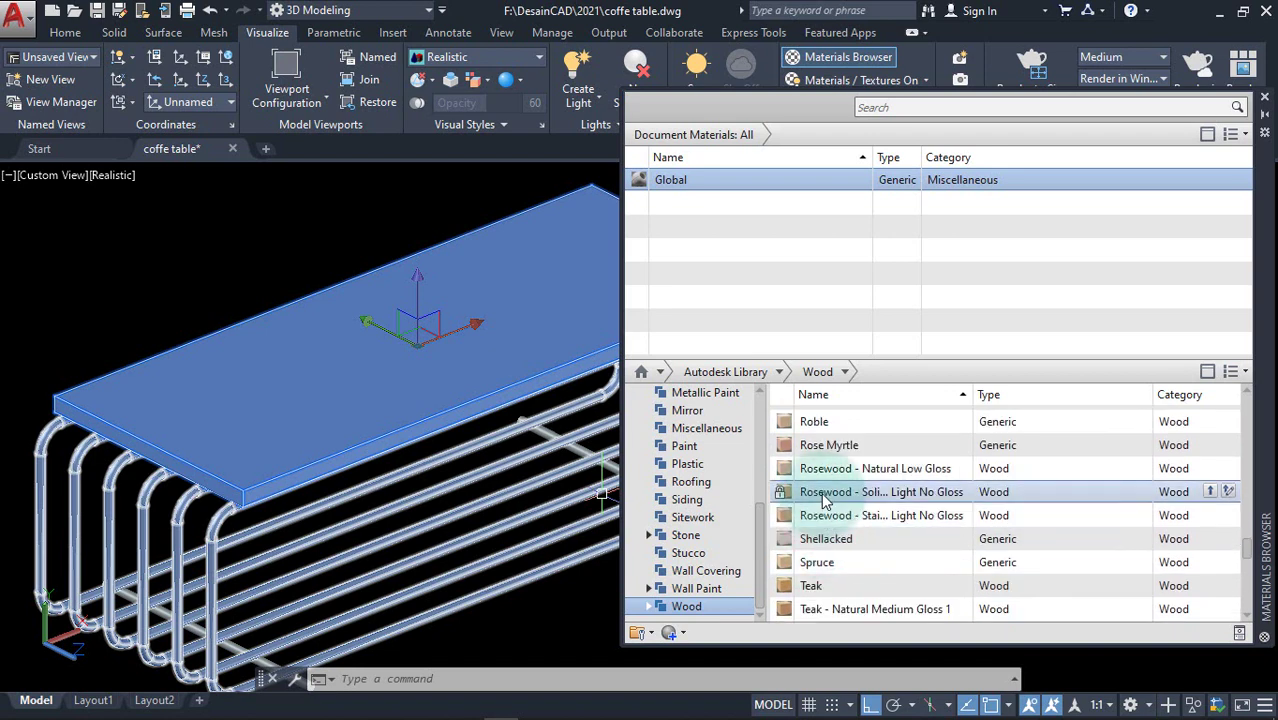
pyautogui.rightClick(825, 502)
pyautogui.click(840, 512)
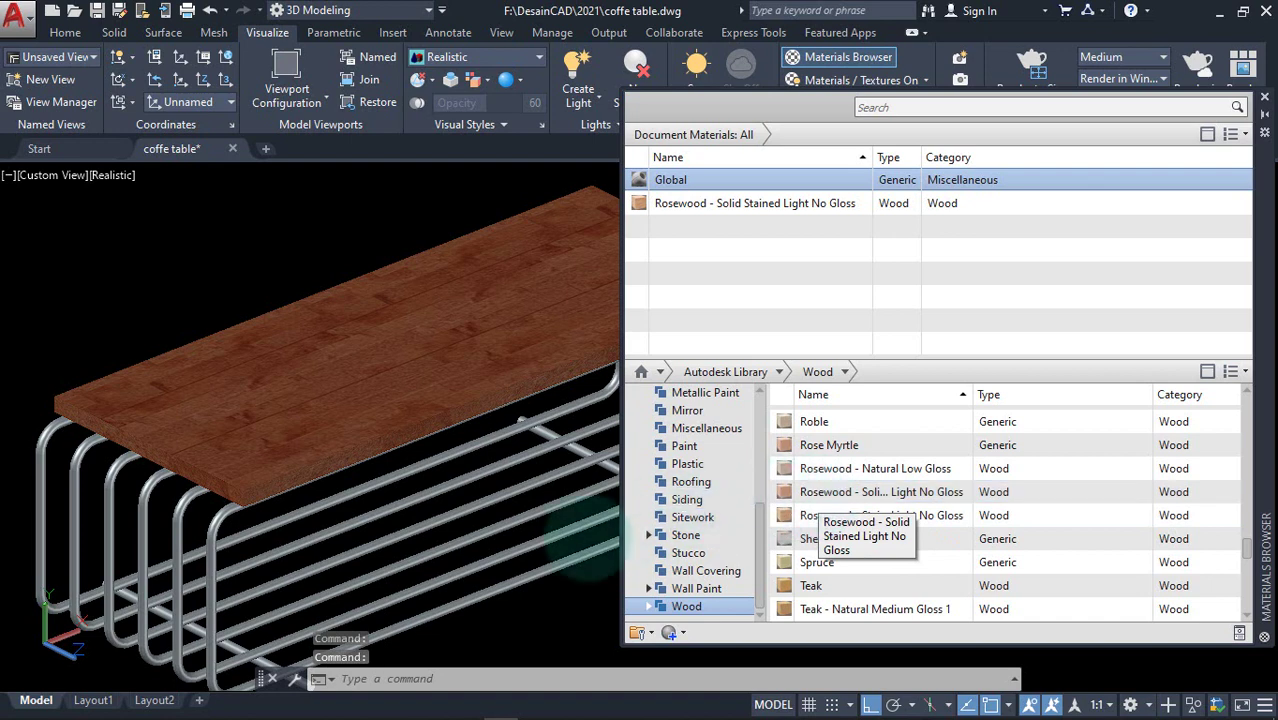
# Assign the Metal library's Aluminum Frame - Dark Bronze Satin material to the tube frame
pyautogui.moveTo(402, 575); pyautogui.dragTo(417, 541, button='middle')
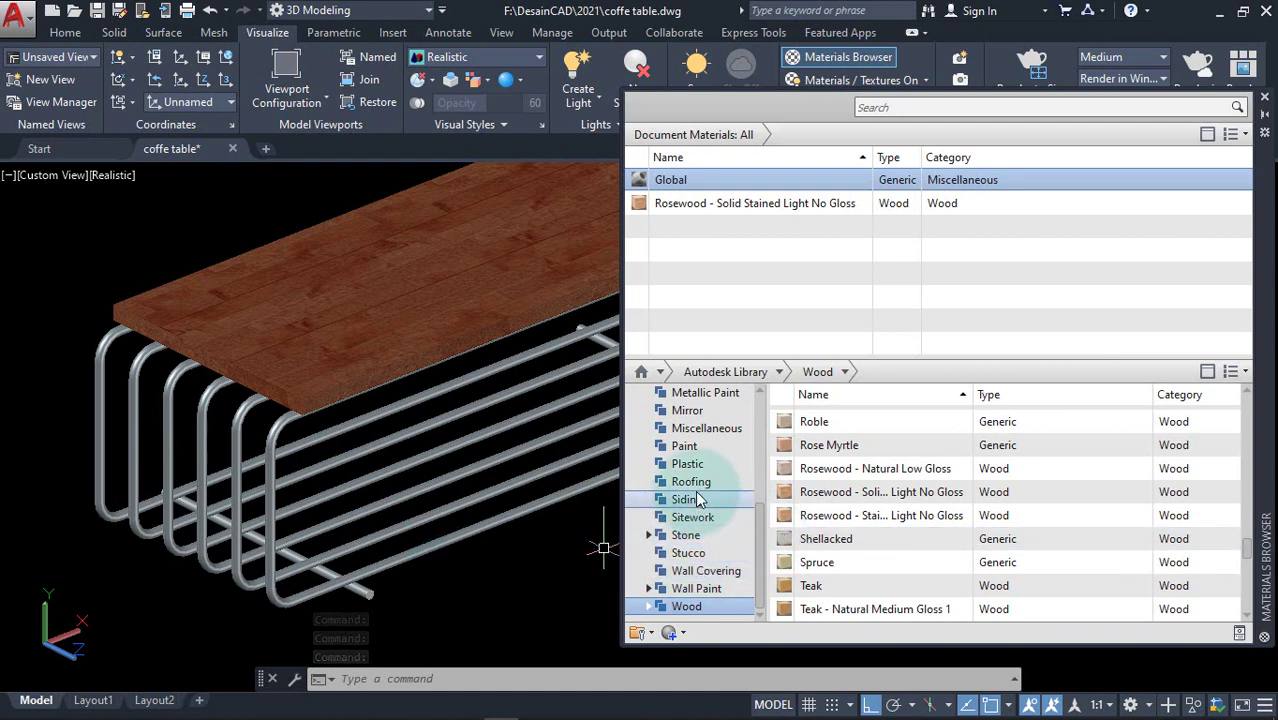
pyautogui.scroll(1, 698, 500)
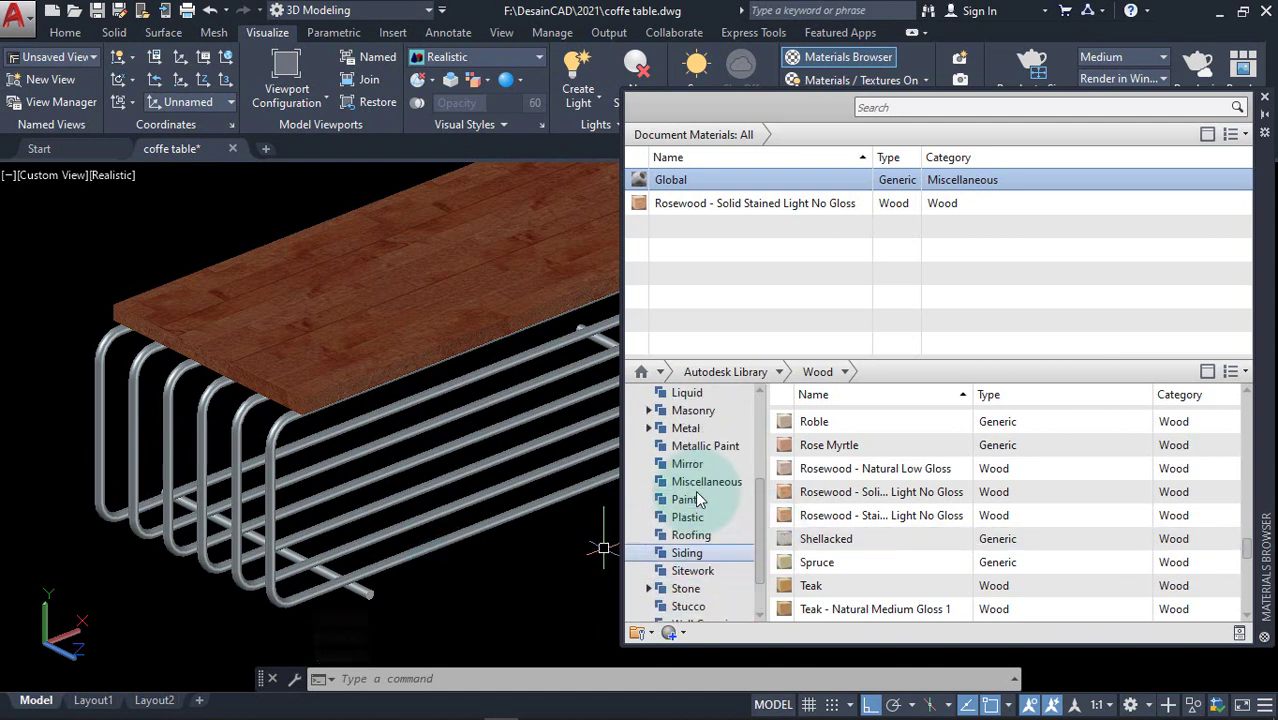
pyautogui.click(699, 434)
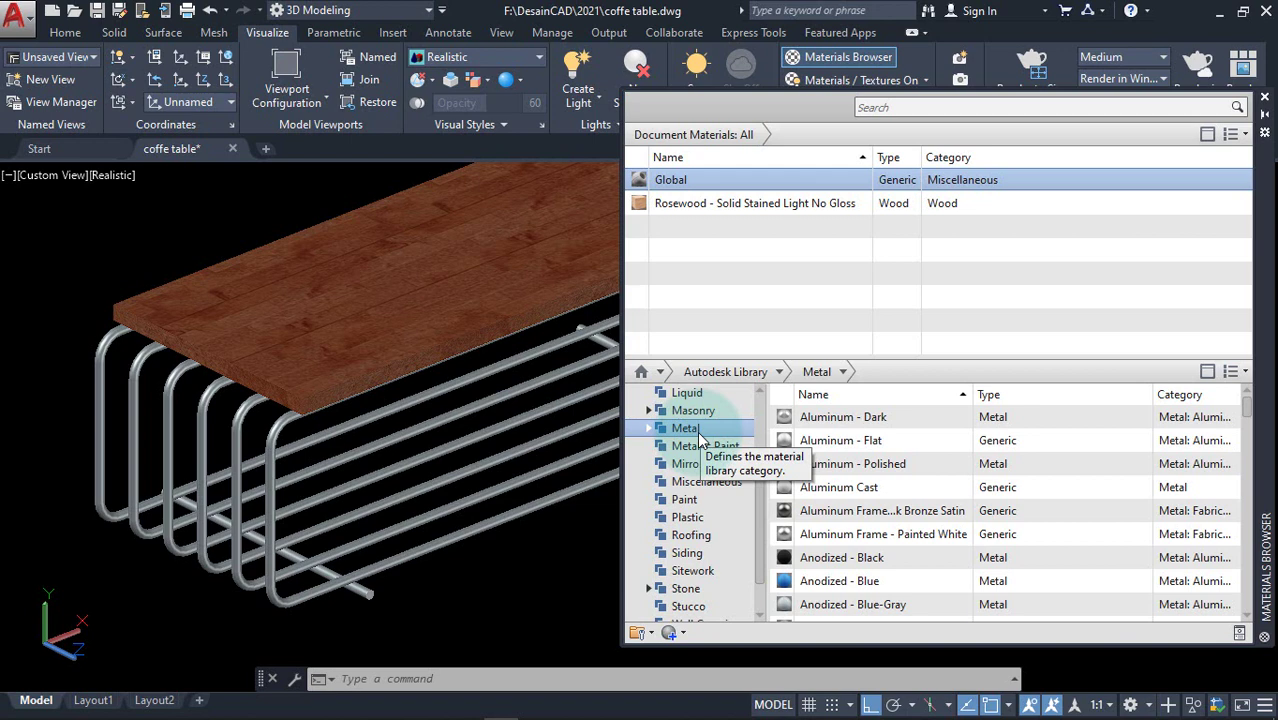
pyautogui.click(580, 505)
pyautogui.click(531, 528)
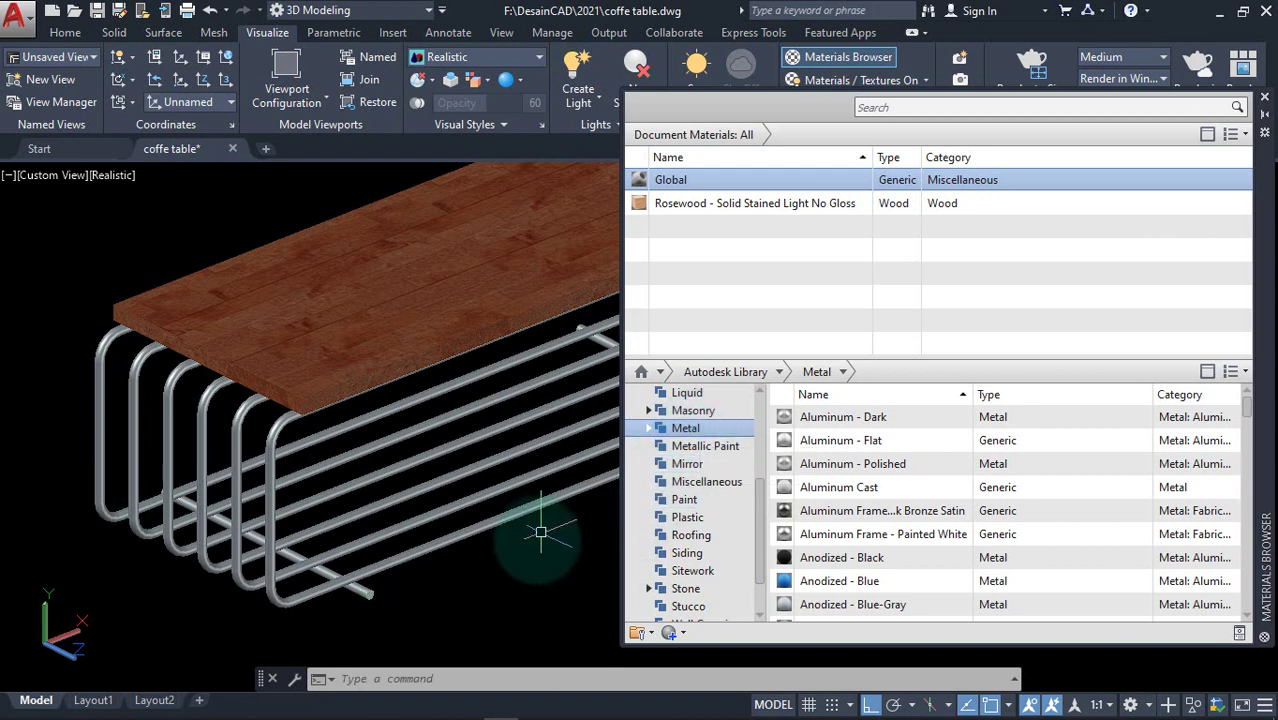
pyautogui.click(428, 554)
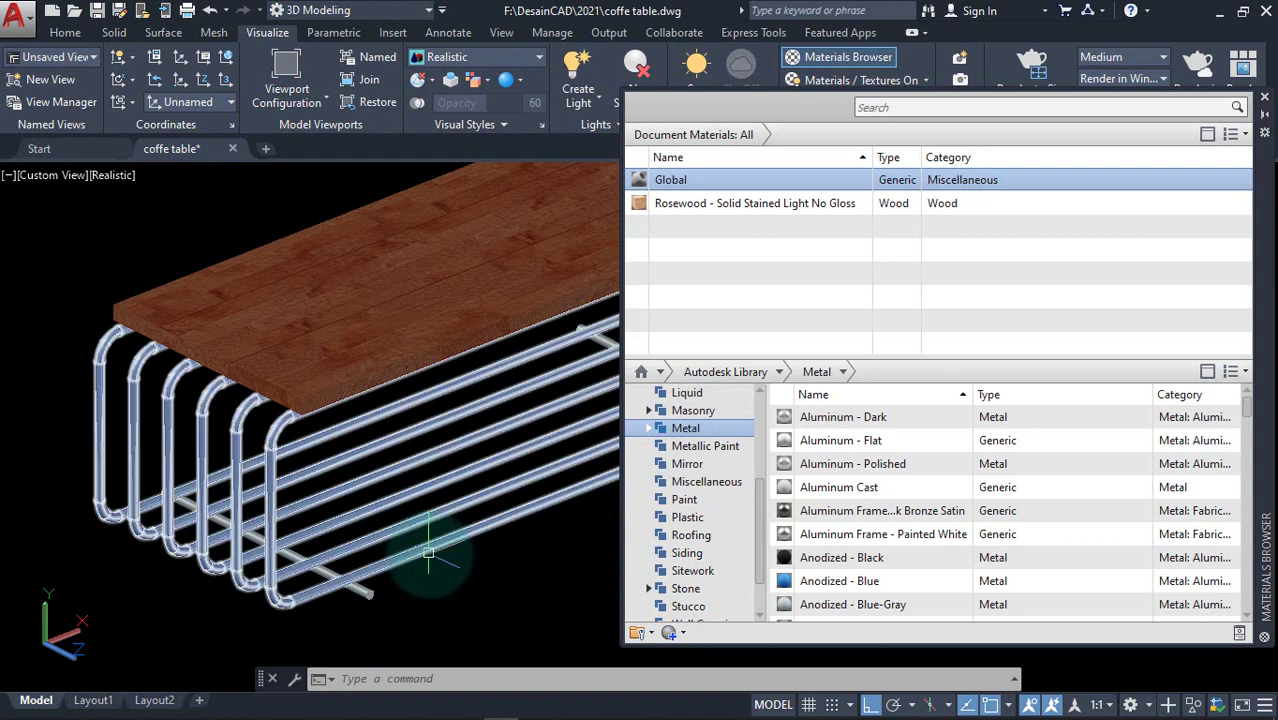
pyautogui.click(428, 554)
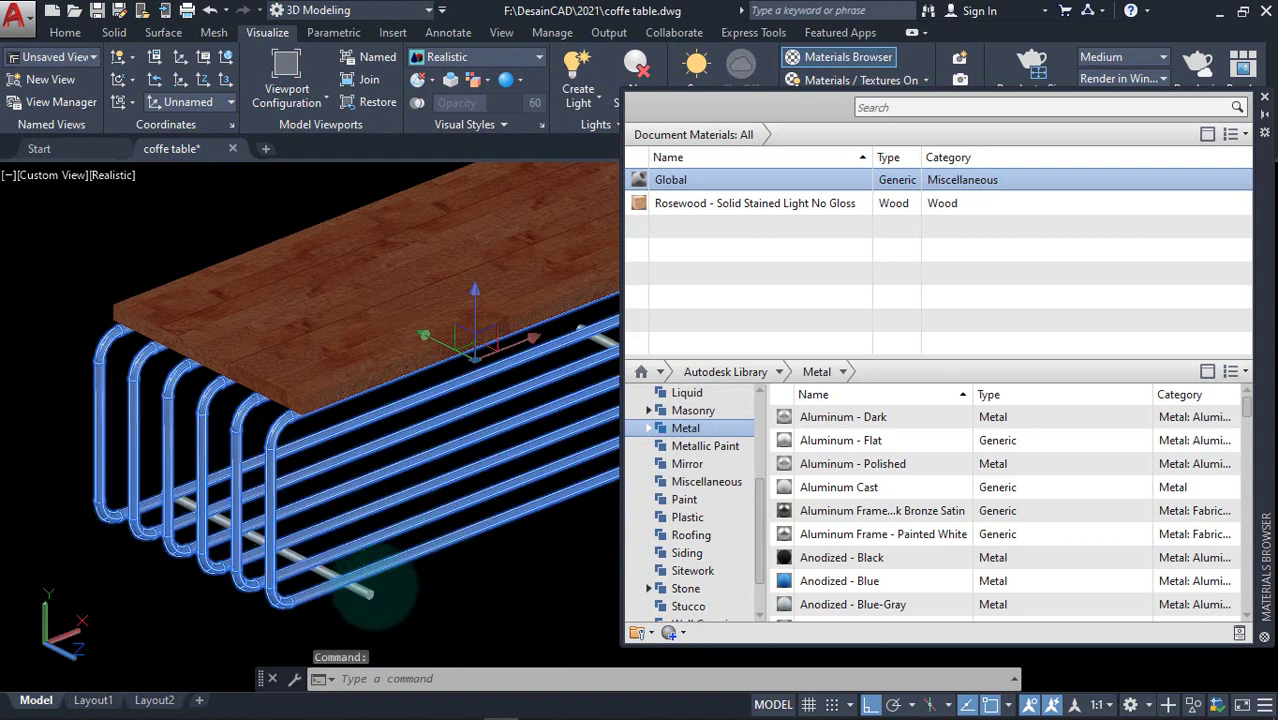
pyautogui.moveTo(494, 502)
pyautogui.mouseDown(button='middle')
pyautogui.moveTo(427, 515)
pyautogui.moveTo(483, 500)
pyautogui.mouseUp(button='middle')
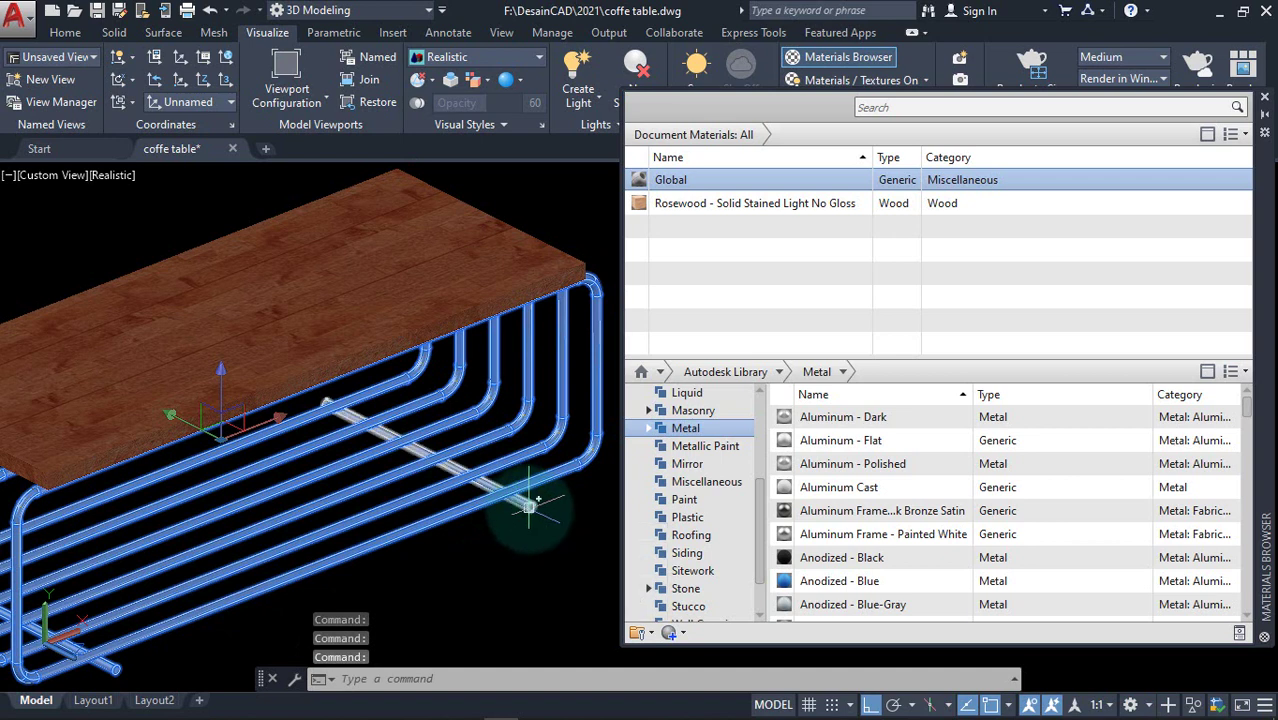
pyautogui.moveTo(882, 511)
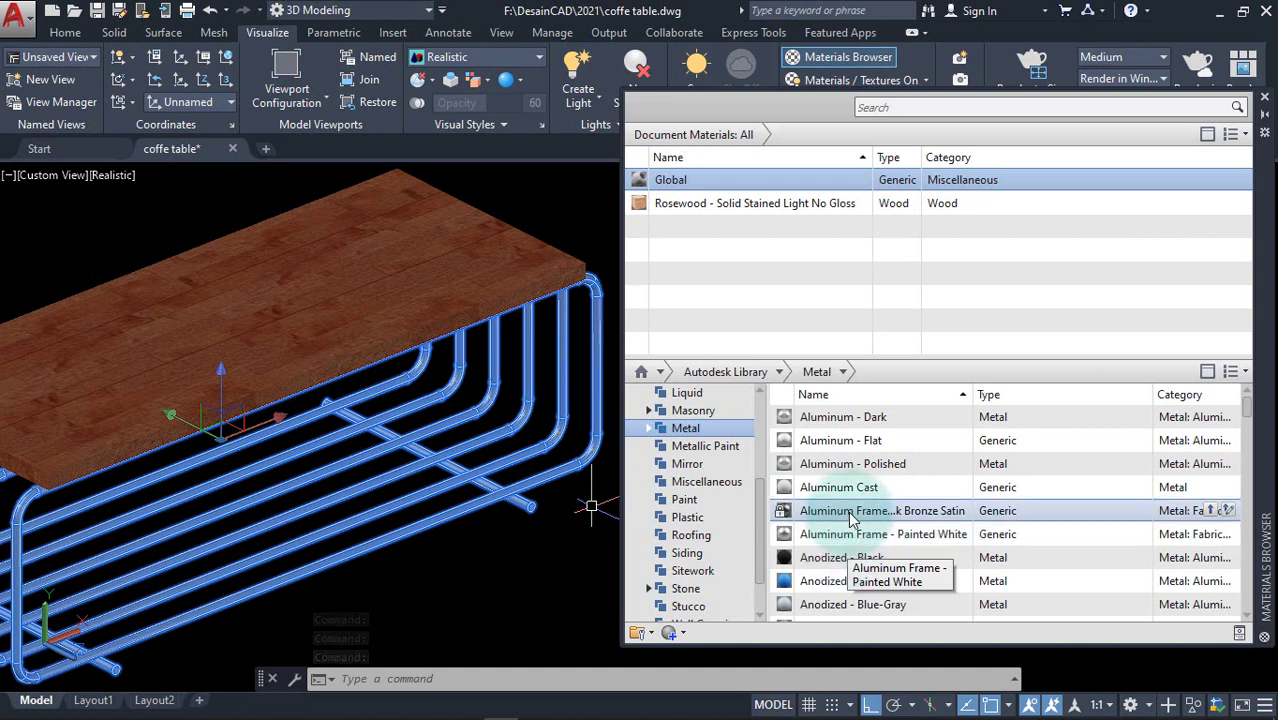
pyautogui.rightClick(850, 515)
pyautogui.click(900, 525)
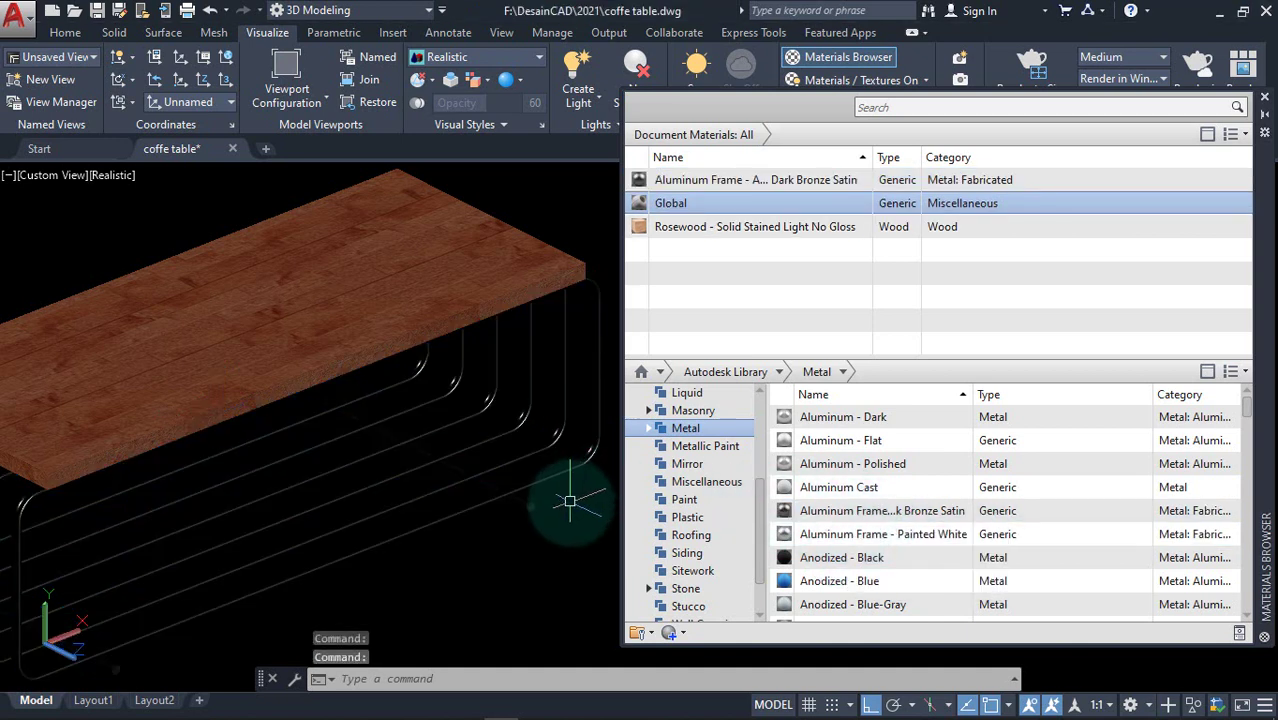
# Recentre the table in the view and close the Materials Browser palette
pyautogui.scroll(-2, 588, 492)
pyautogui.moveTo(409, 540); pyautogui.dragTo(455, 456, button='middle')
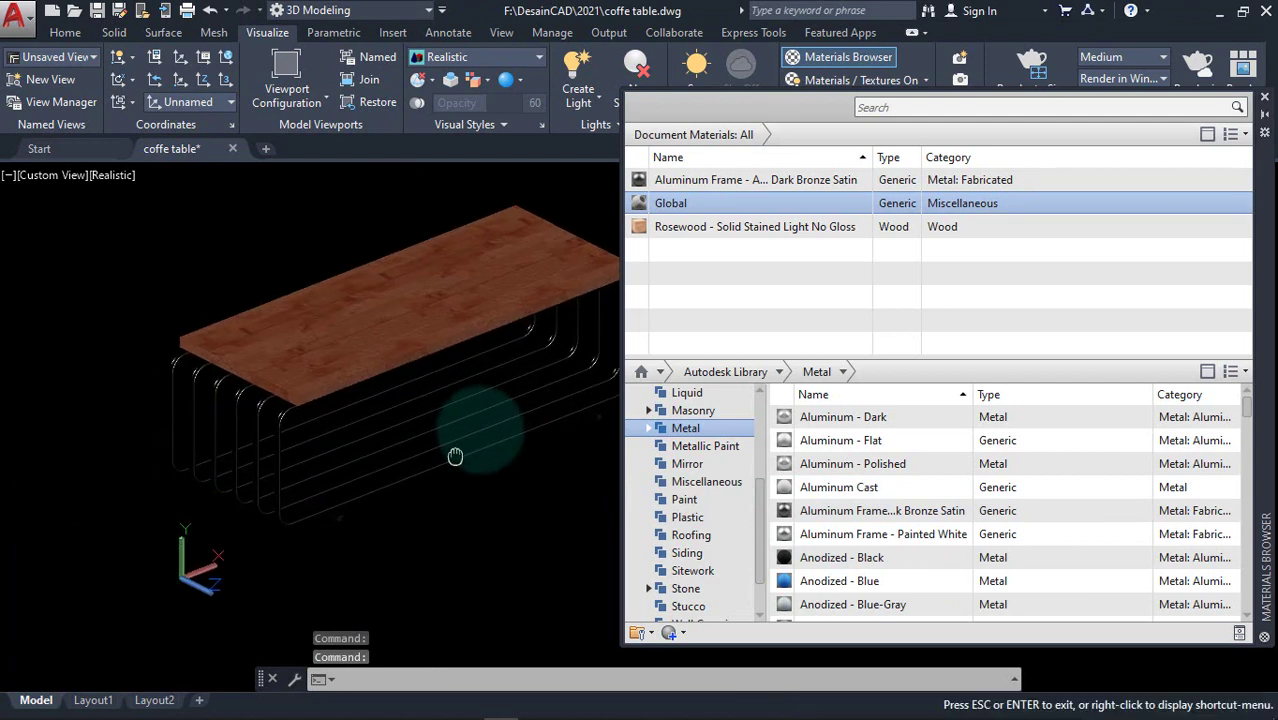
pyautogui.press('Escape')
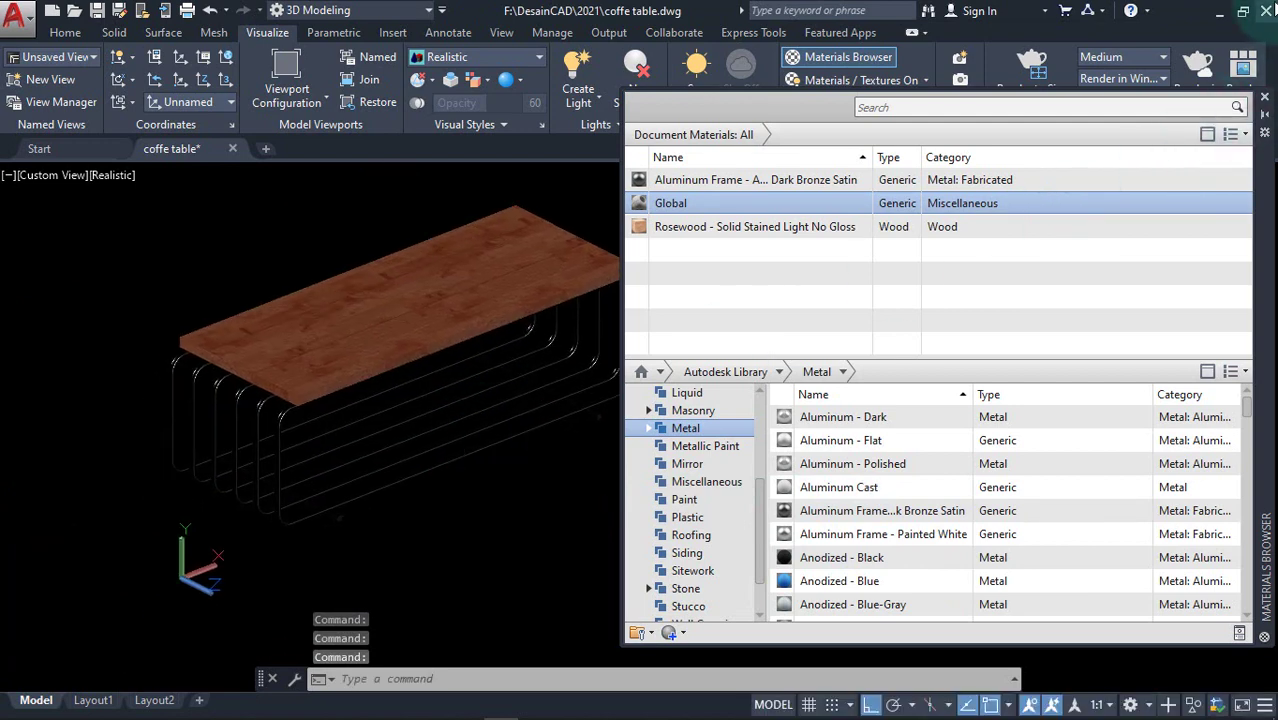
pyautogui.click(1265, 99)
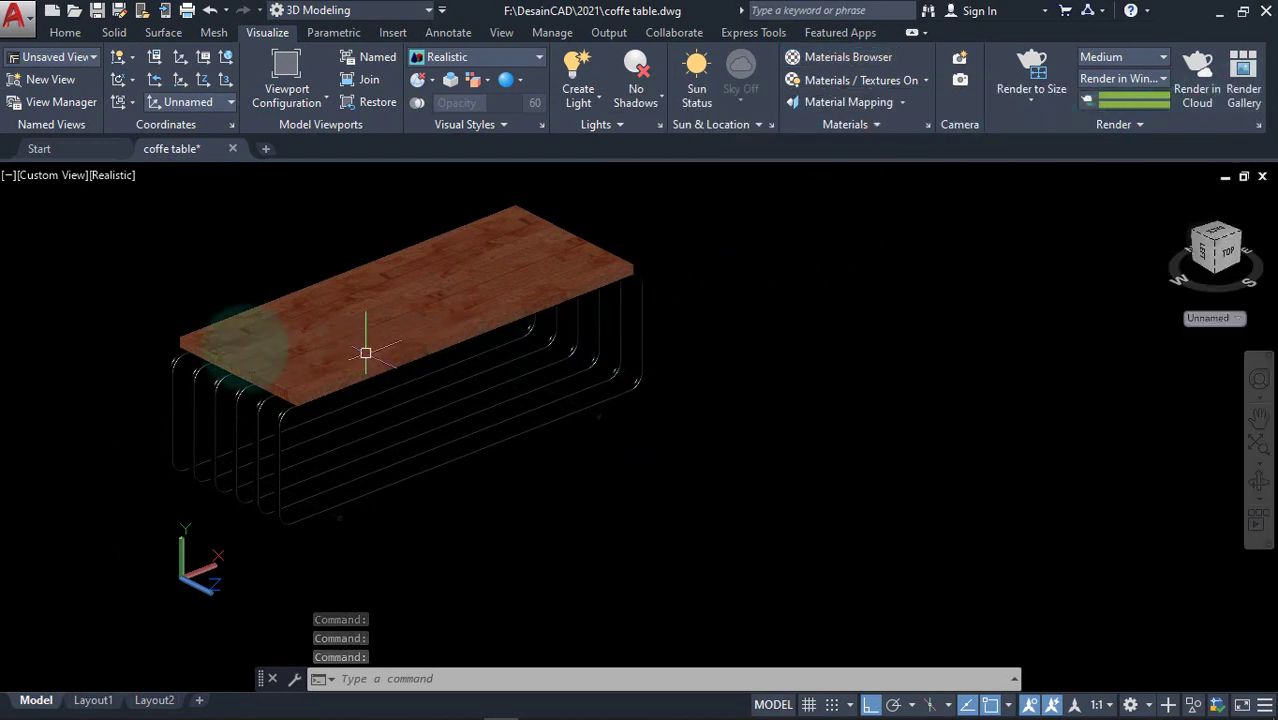
# Pan and zoom so the textured coffee table fills the drawing area
pyautogui.write('p')
pyautogui.press('Return')
pyautogui.moveTo(208, 322); pyautogui.dragTo(380, 343)
pyautogui.press('Escape')
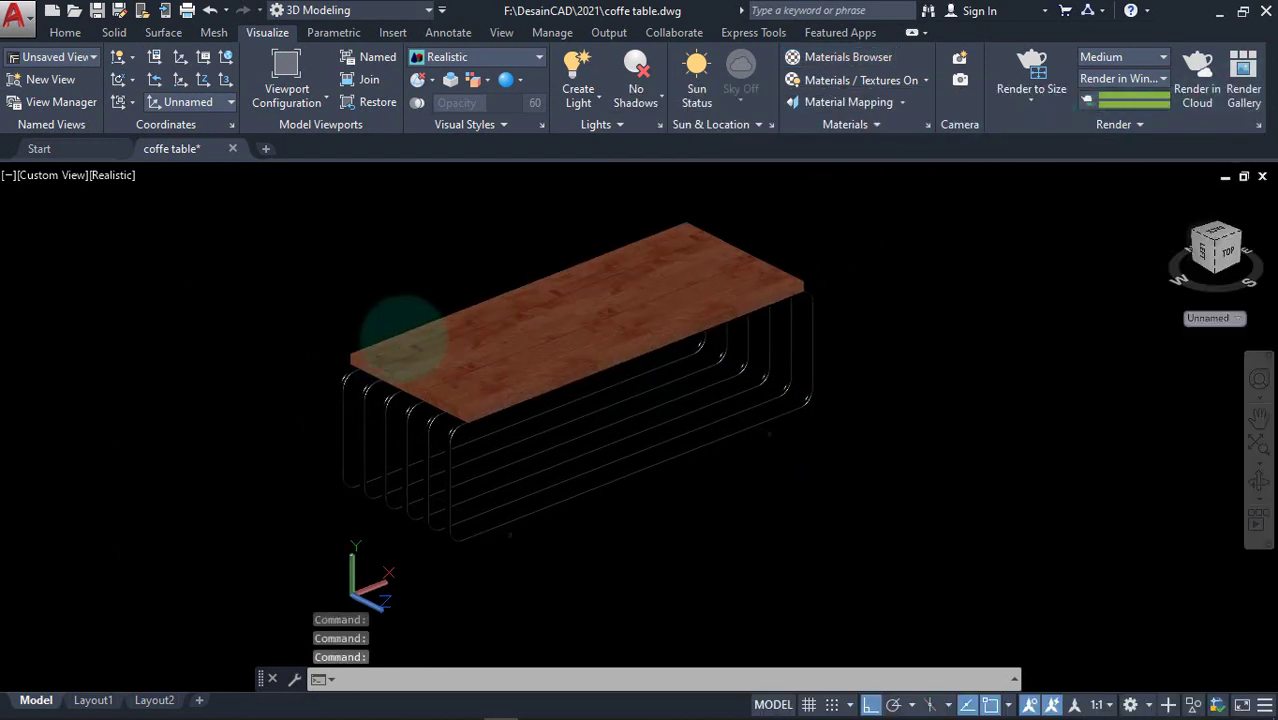
pyautogui.scroll(2, 385, 341)
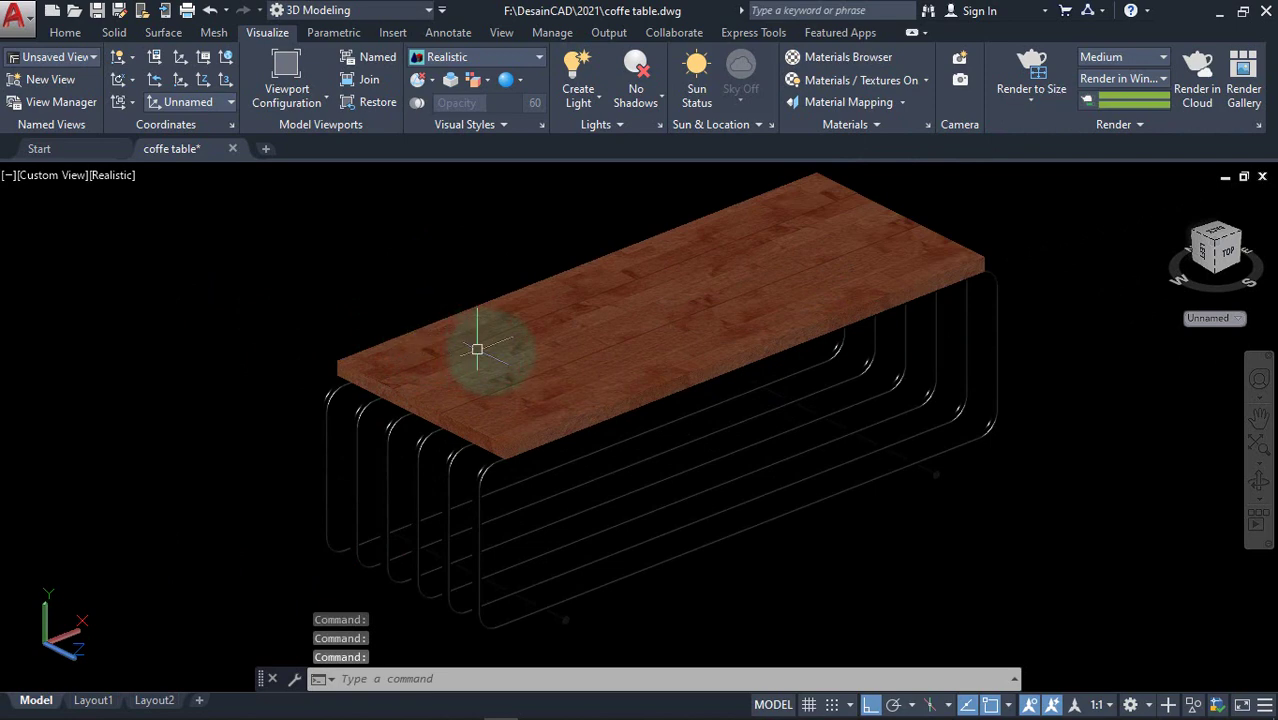
pyautogui.scroll(2, 484, 352)
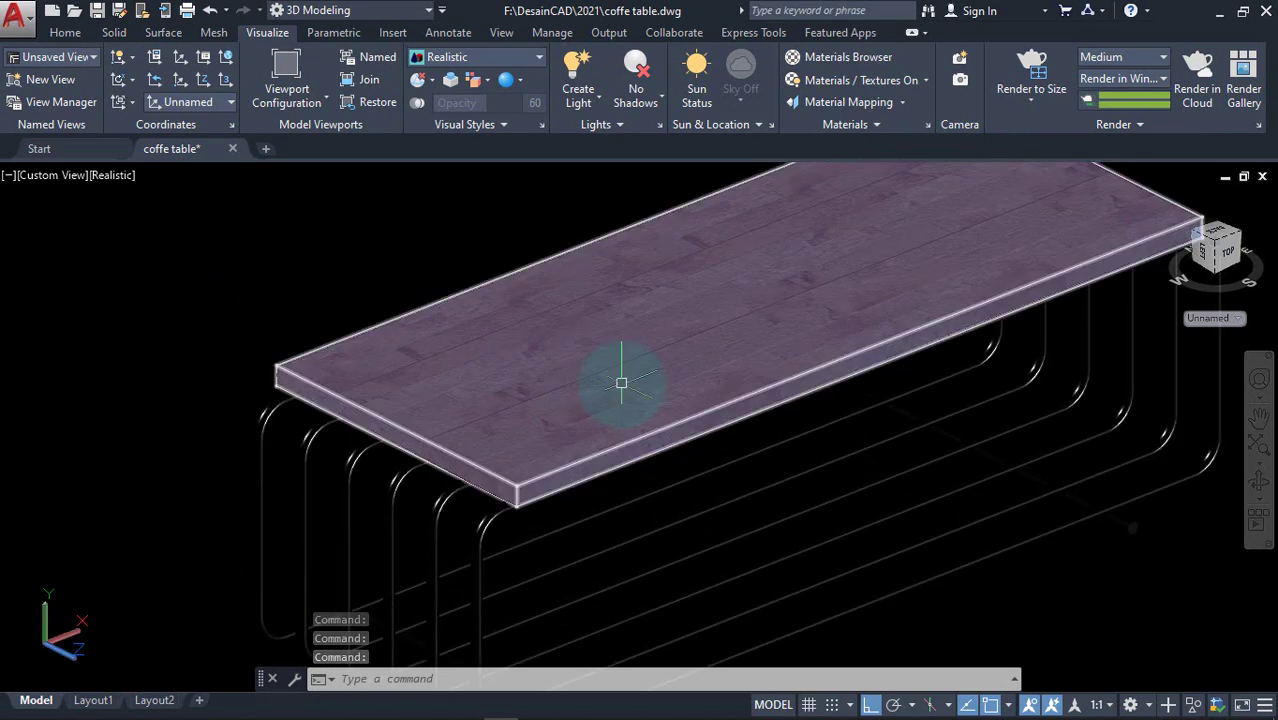
pyautogui.write('p')
pyautogui.press('Return')
pyautogui.moveTo(621, 383); pyautogui.dragTo(458, 352)
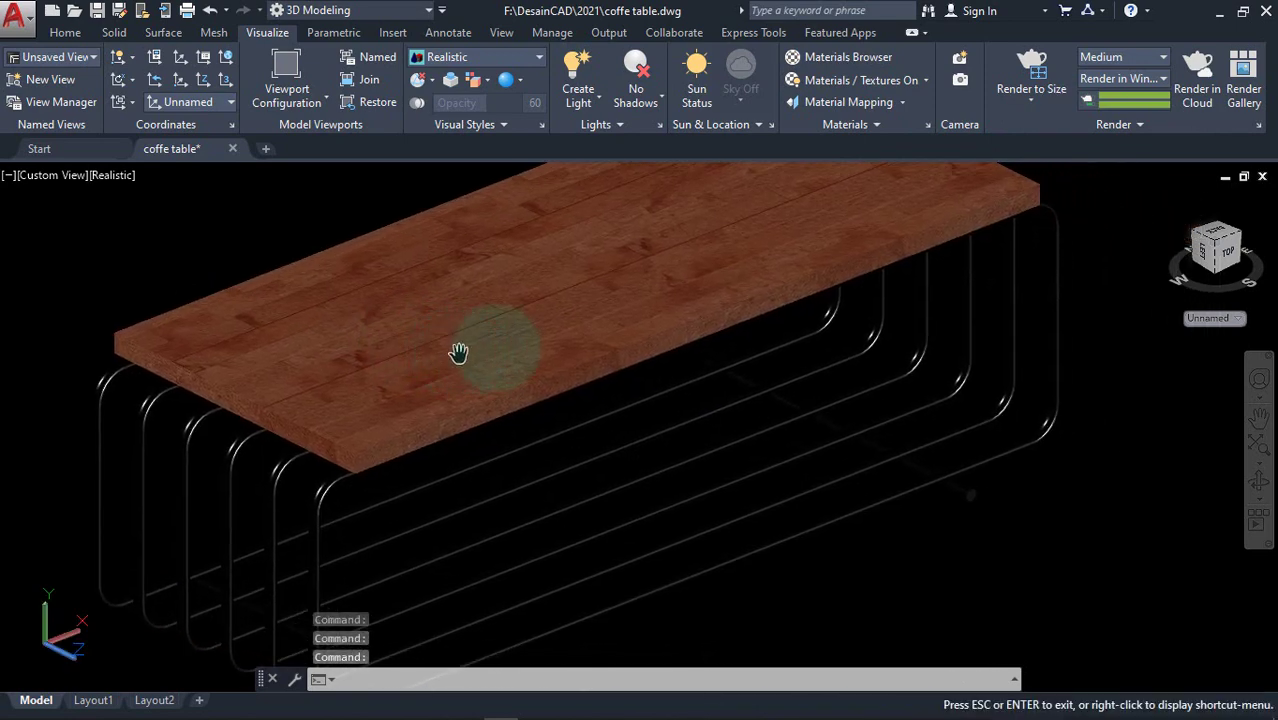
pyautogui.press('Escape')
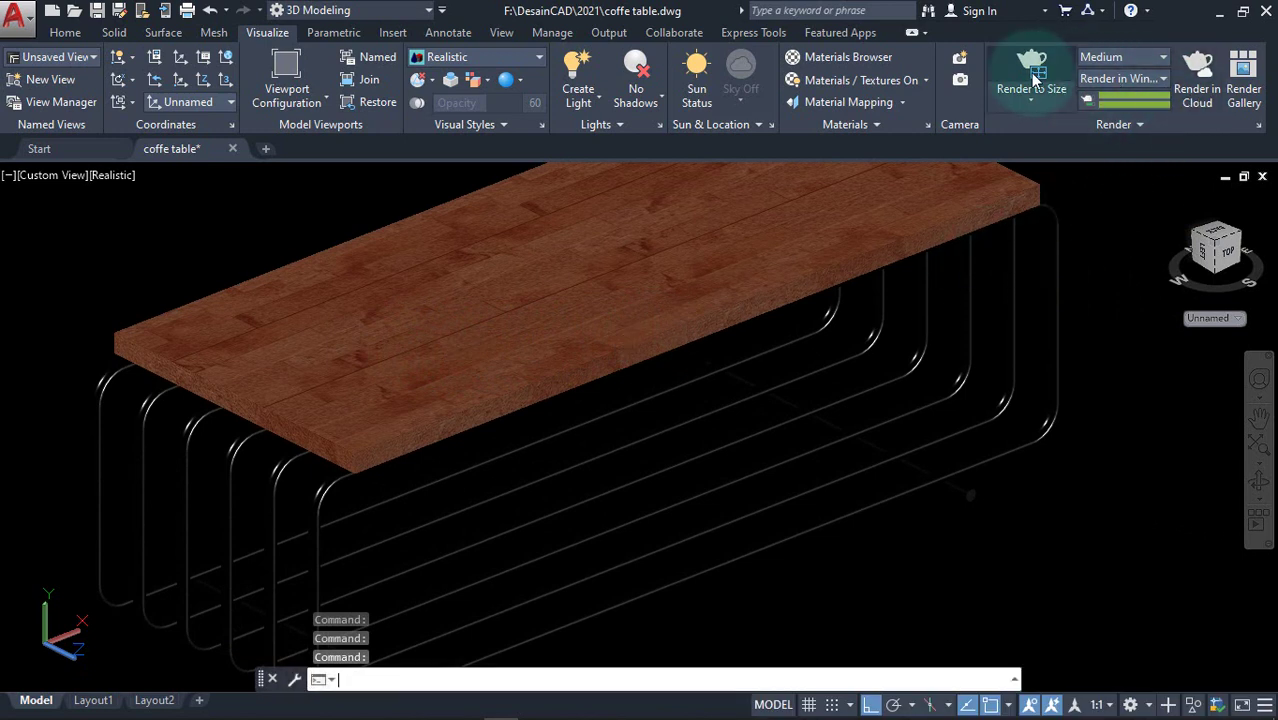